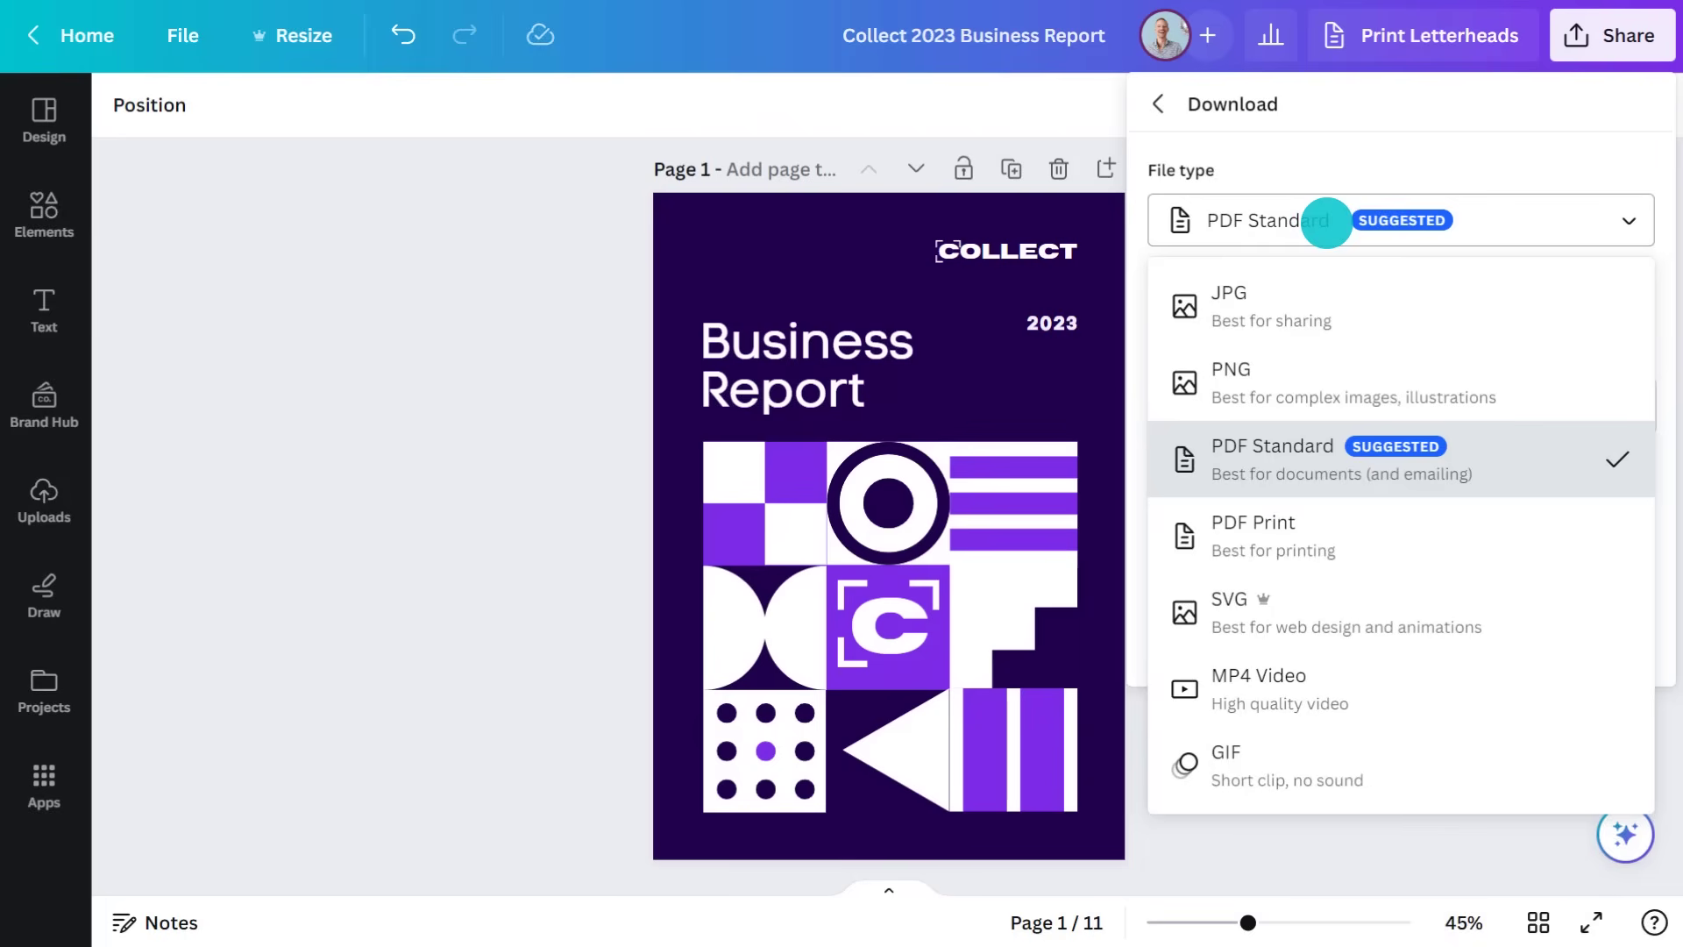
# Download the Collect 2023 Business Report as a PDF Print file
pyautogui.click(1339, 531)
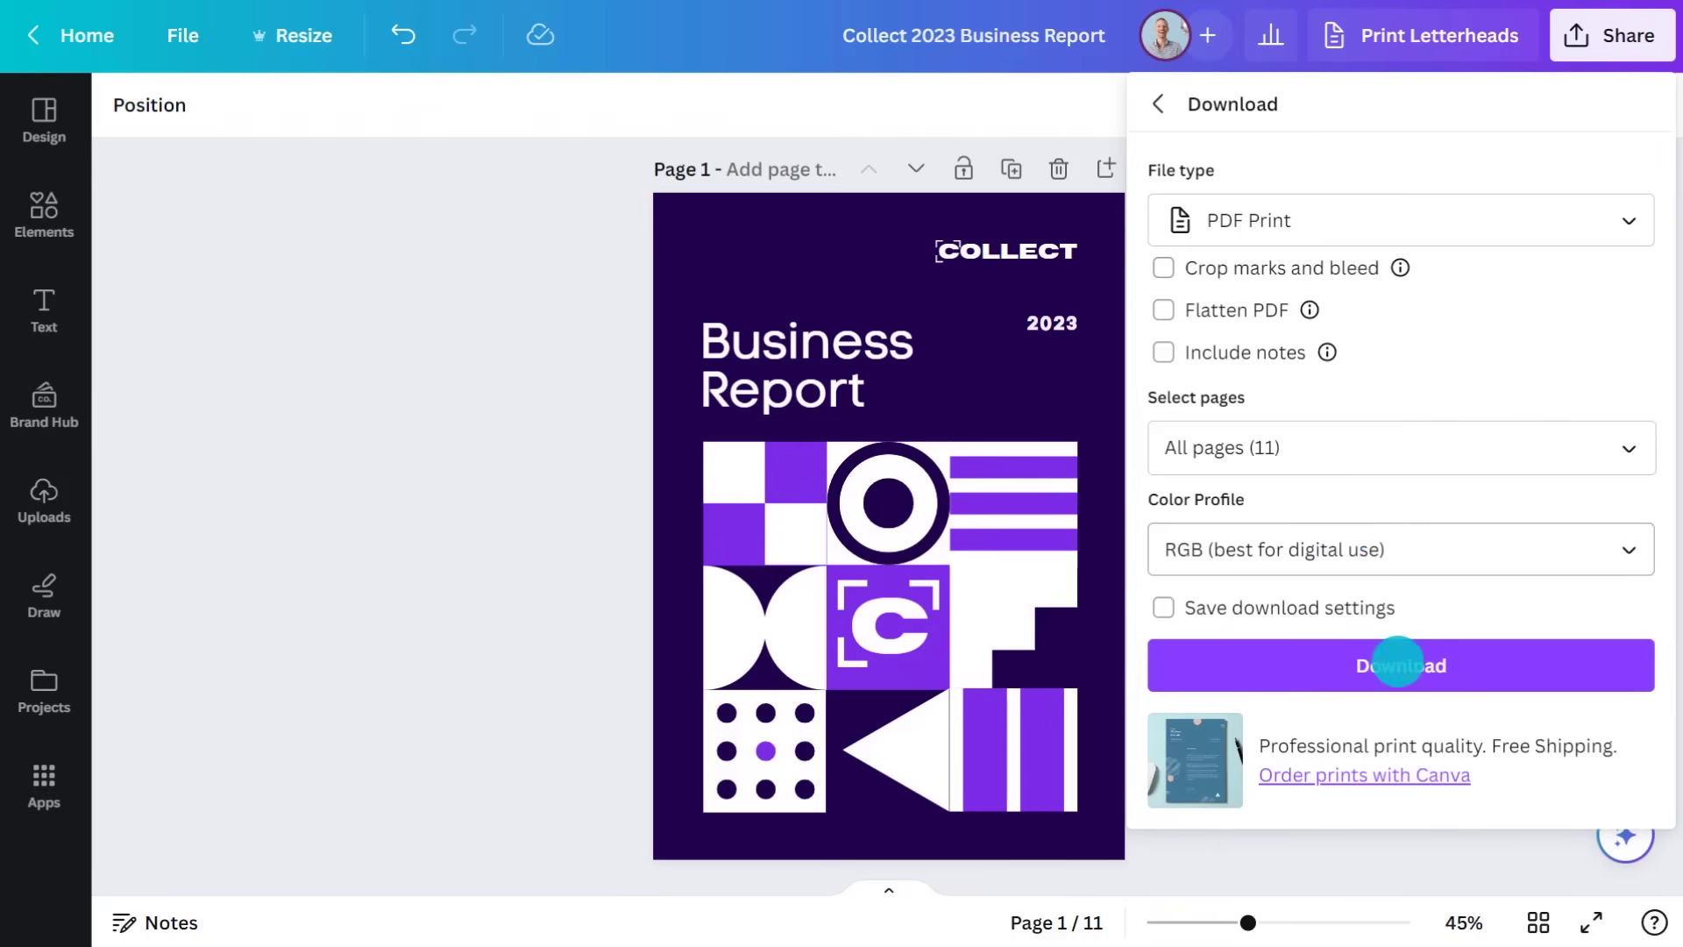
pyautogui.click(1399, 664)
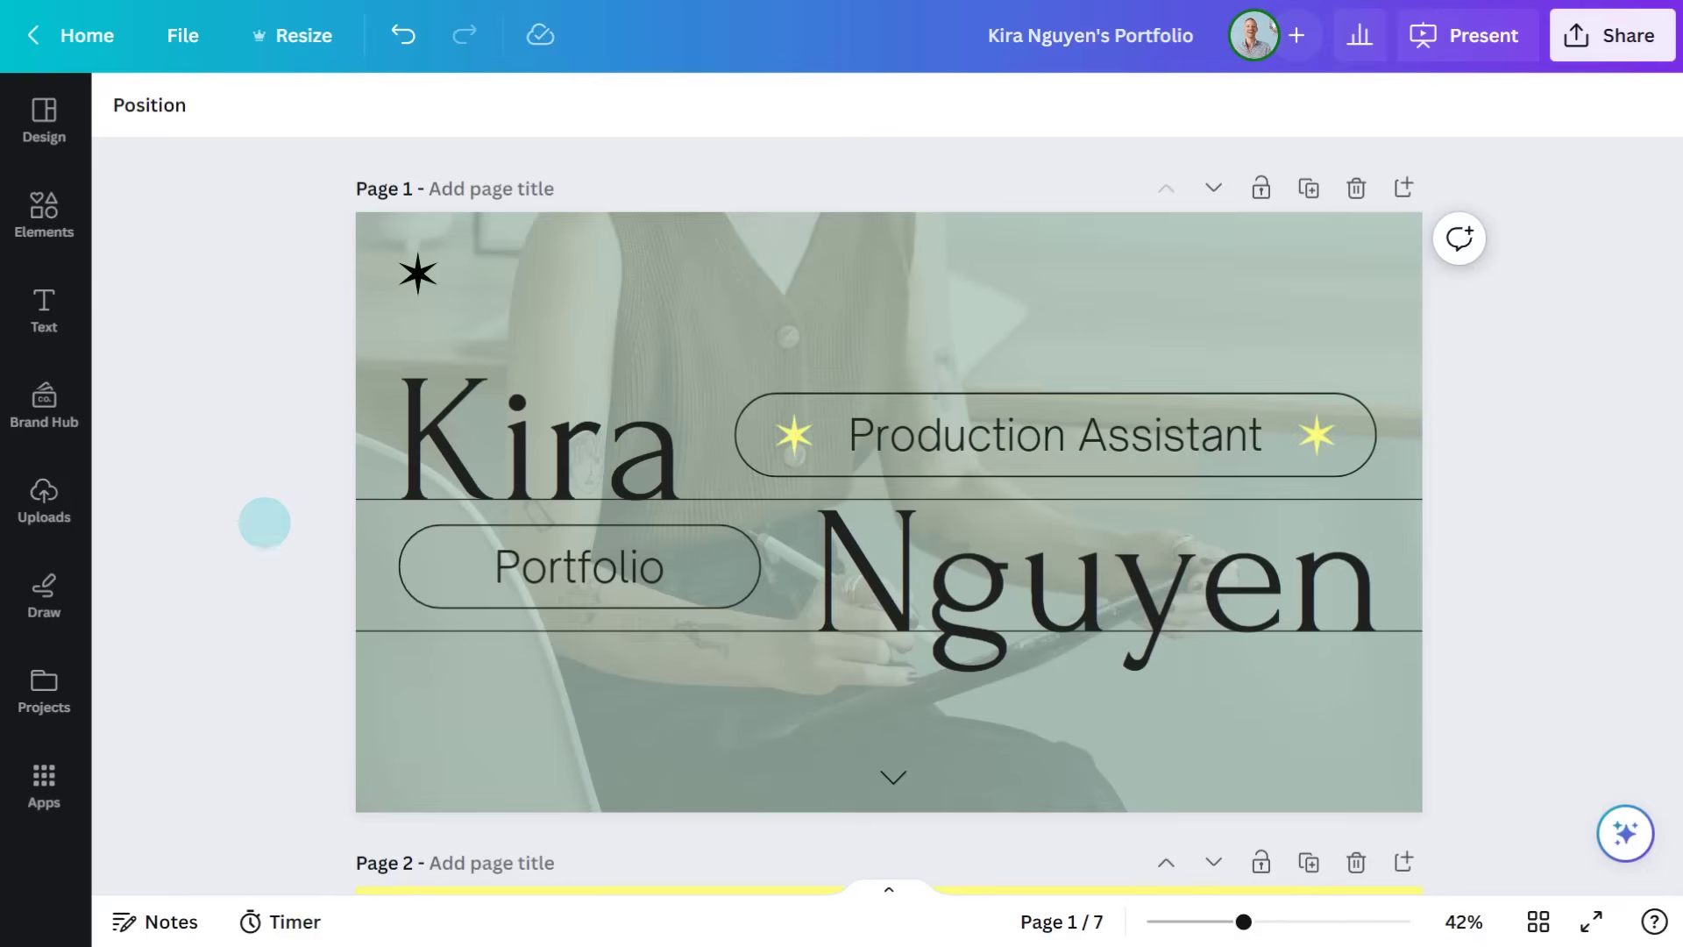
# Download all 7 portfolio pages as a PDF Standard file
pyautogui.click(1621, 35)
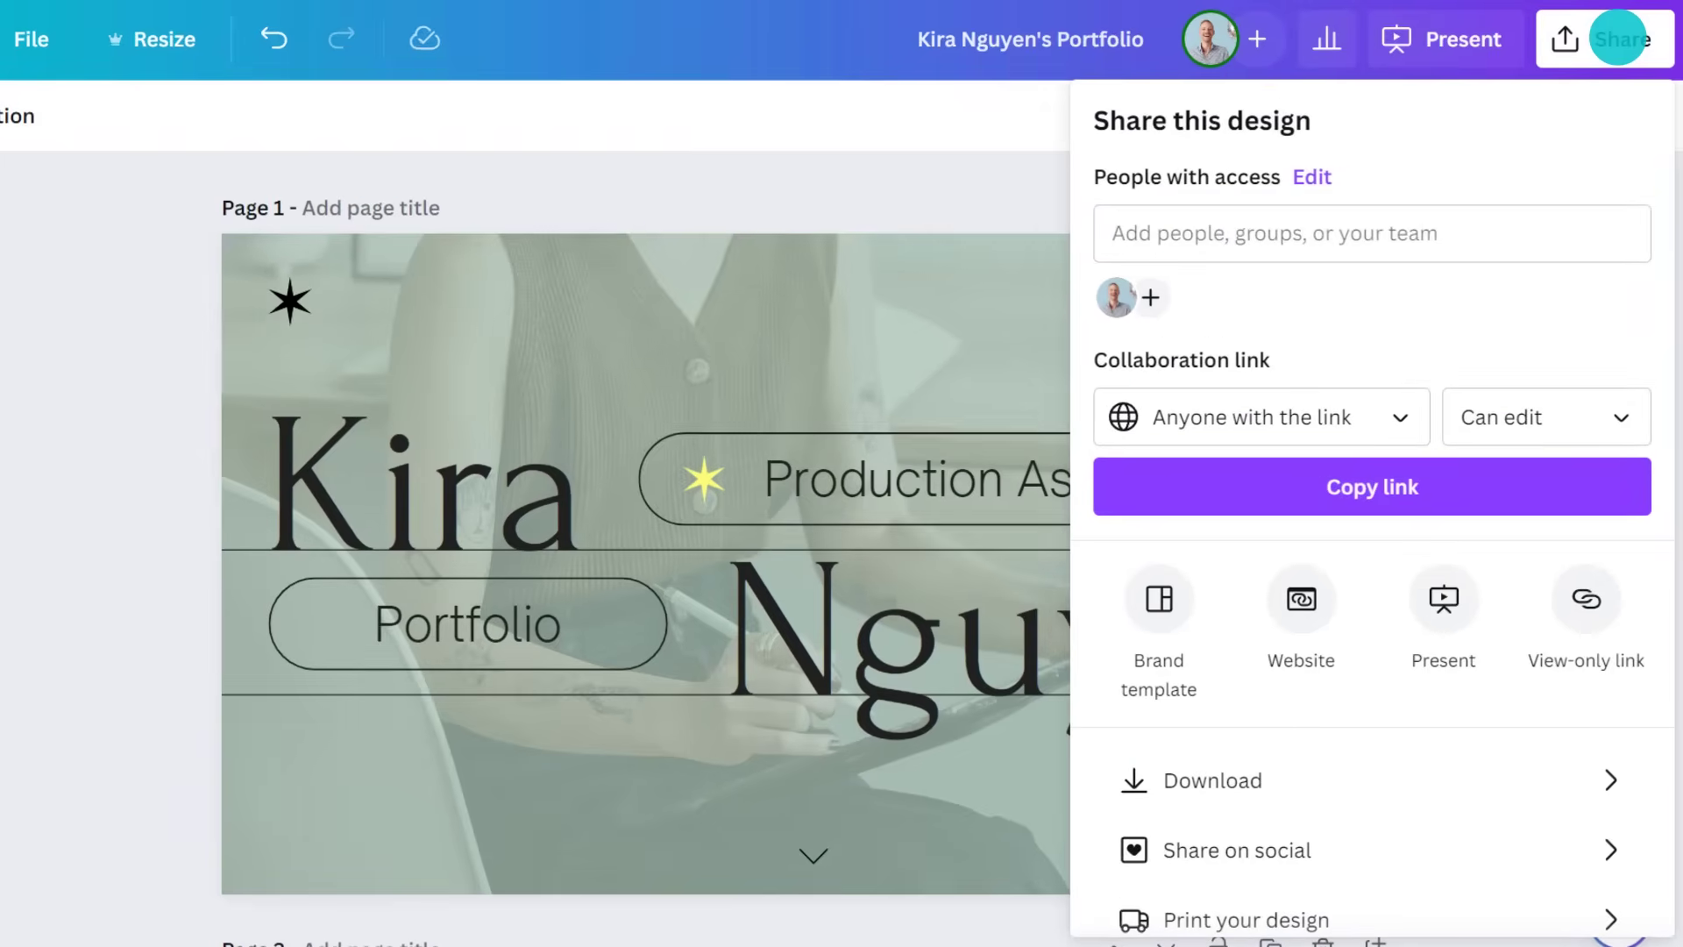
pyautogui.click(1253, 783)
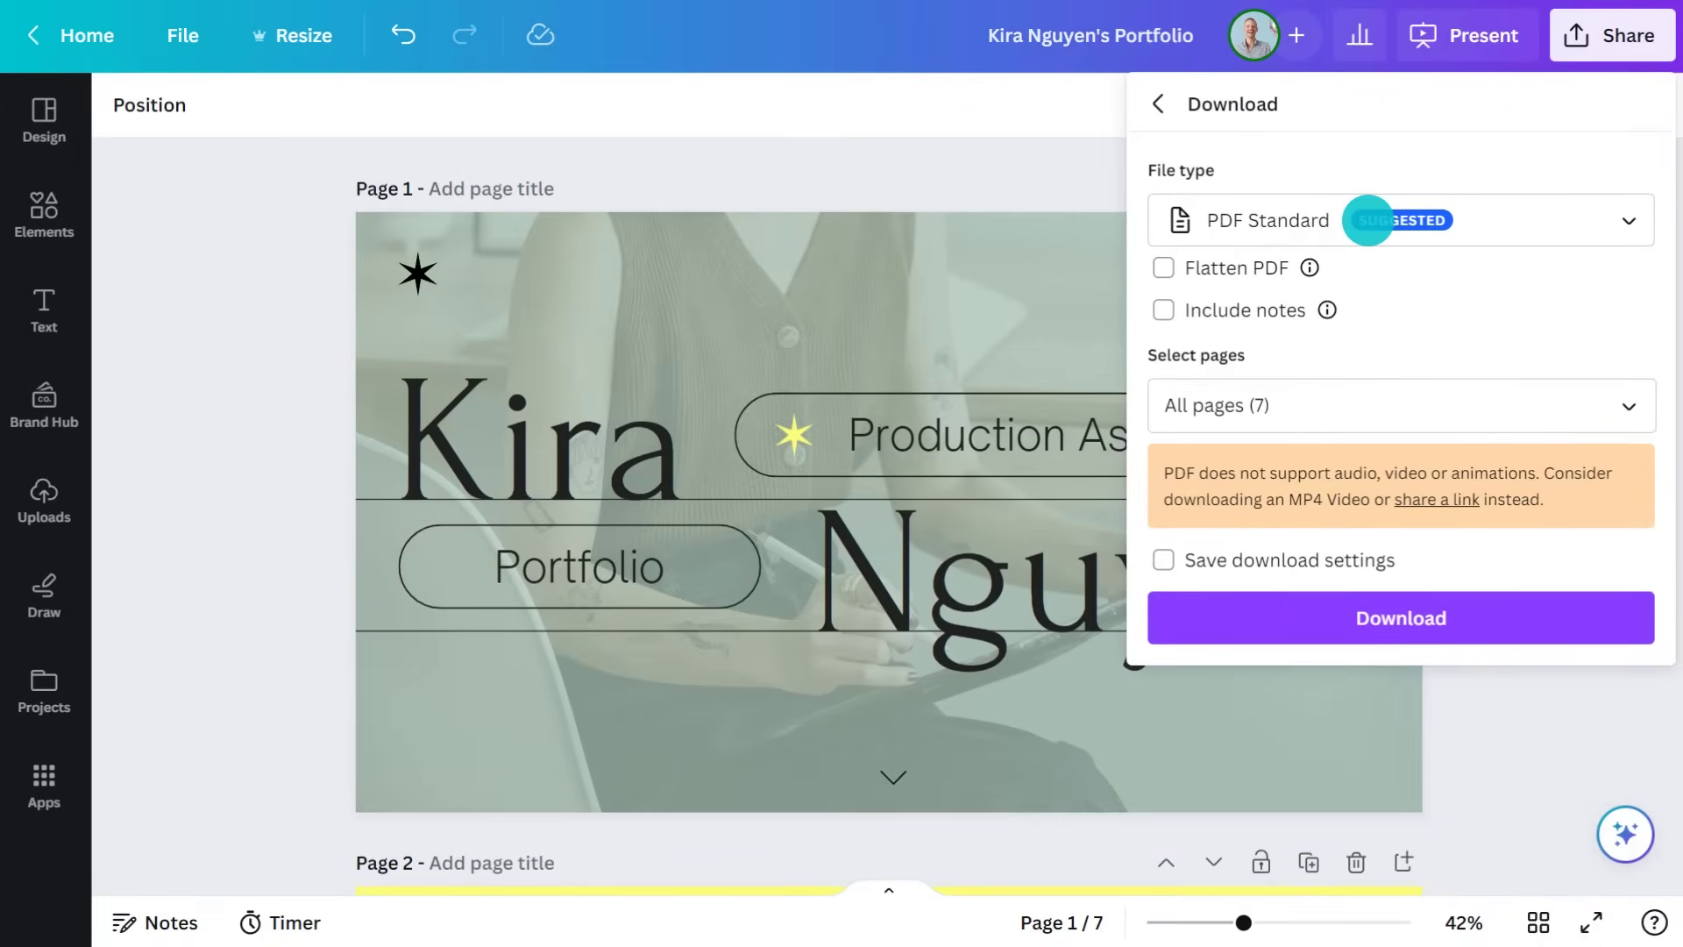
pyautogui.click(1396, 618)
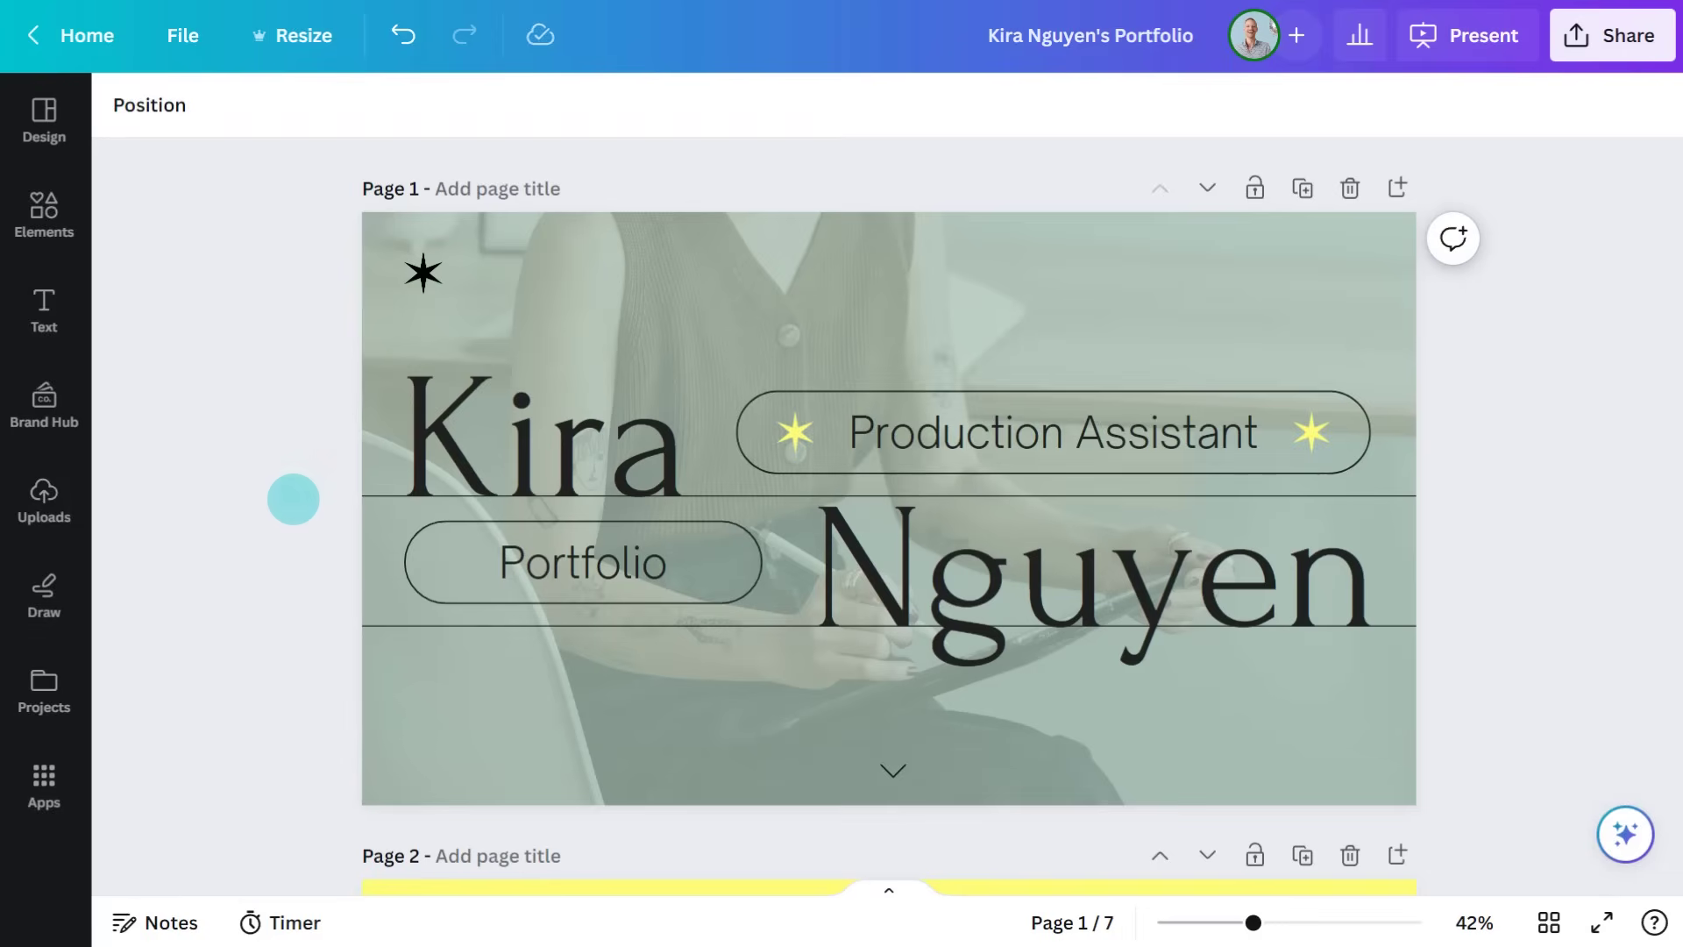
# On page 7, link the e-mail address text to the owner's mailto: address
pyautogui.scroll(-20, 277, 623)
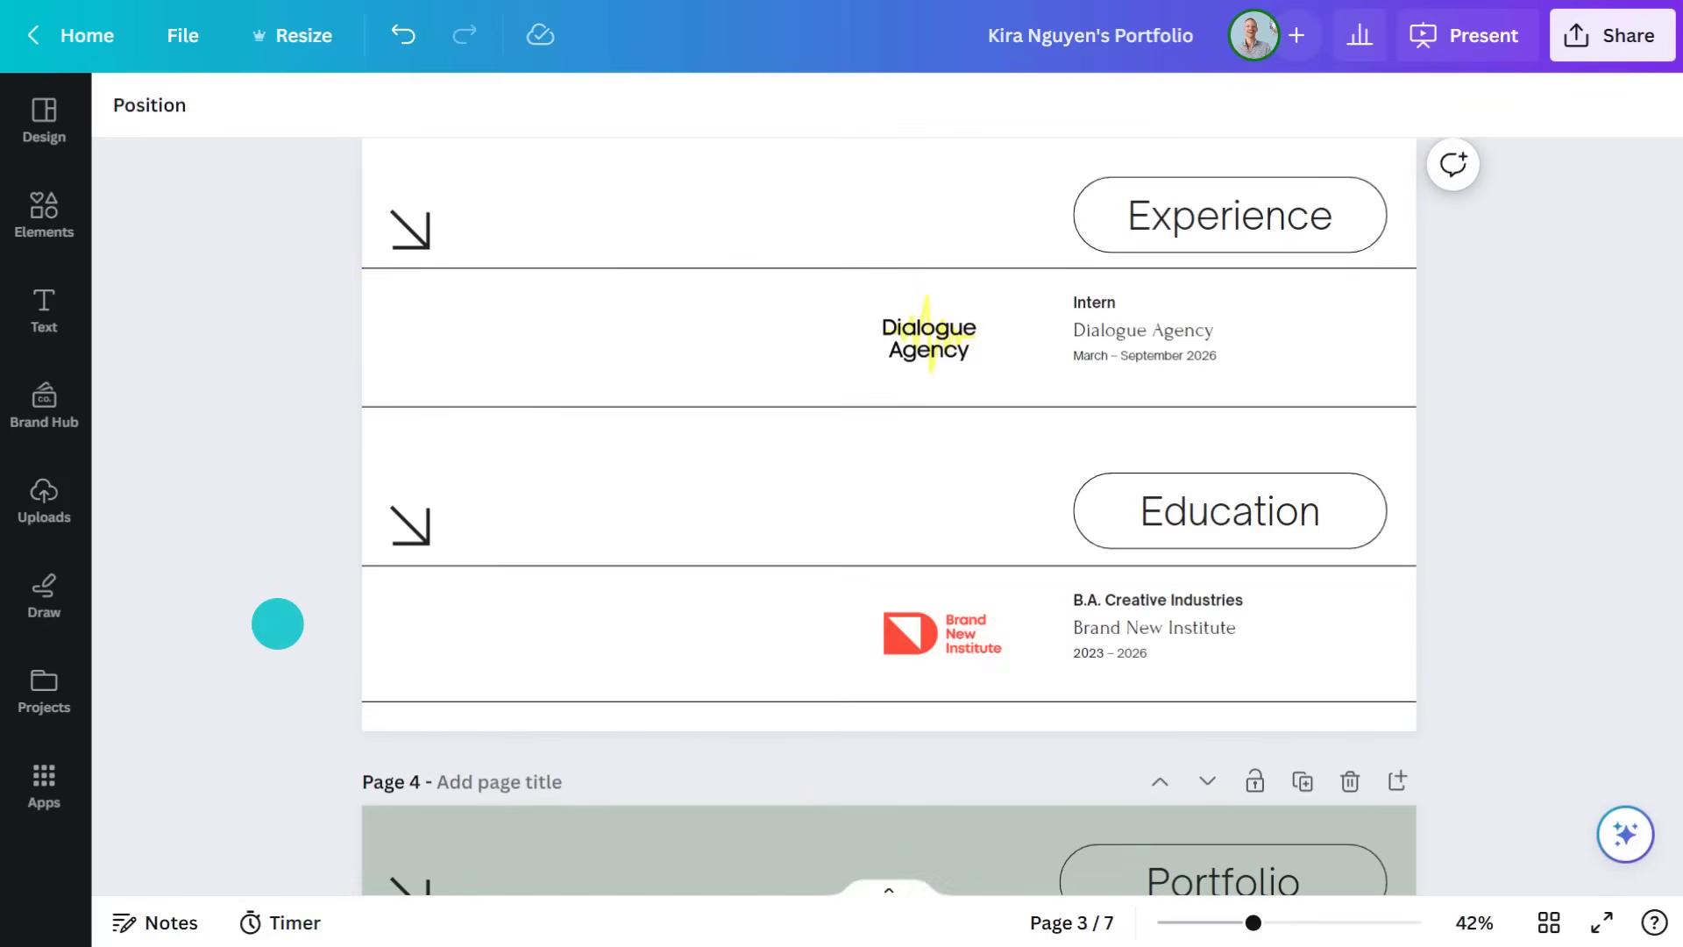
pyautogui.scroll(-15, 277, 623)
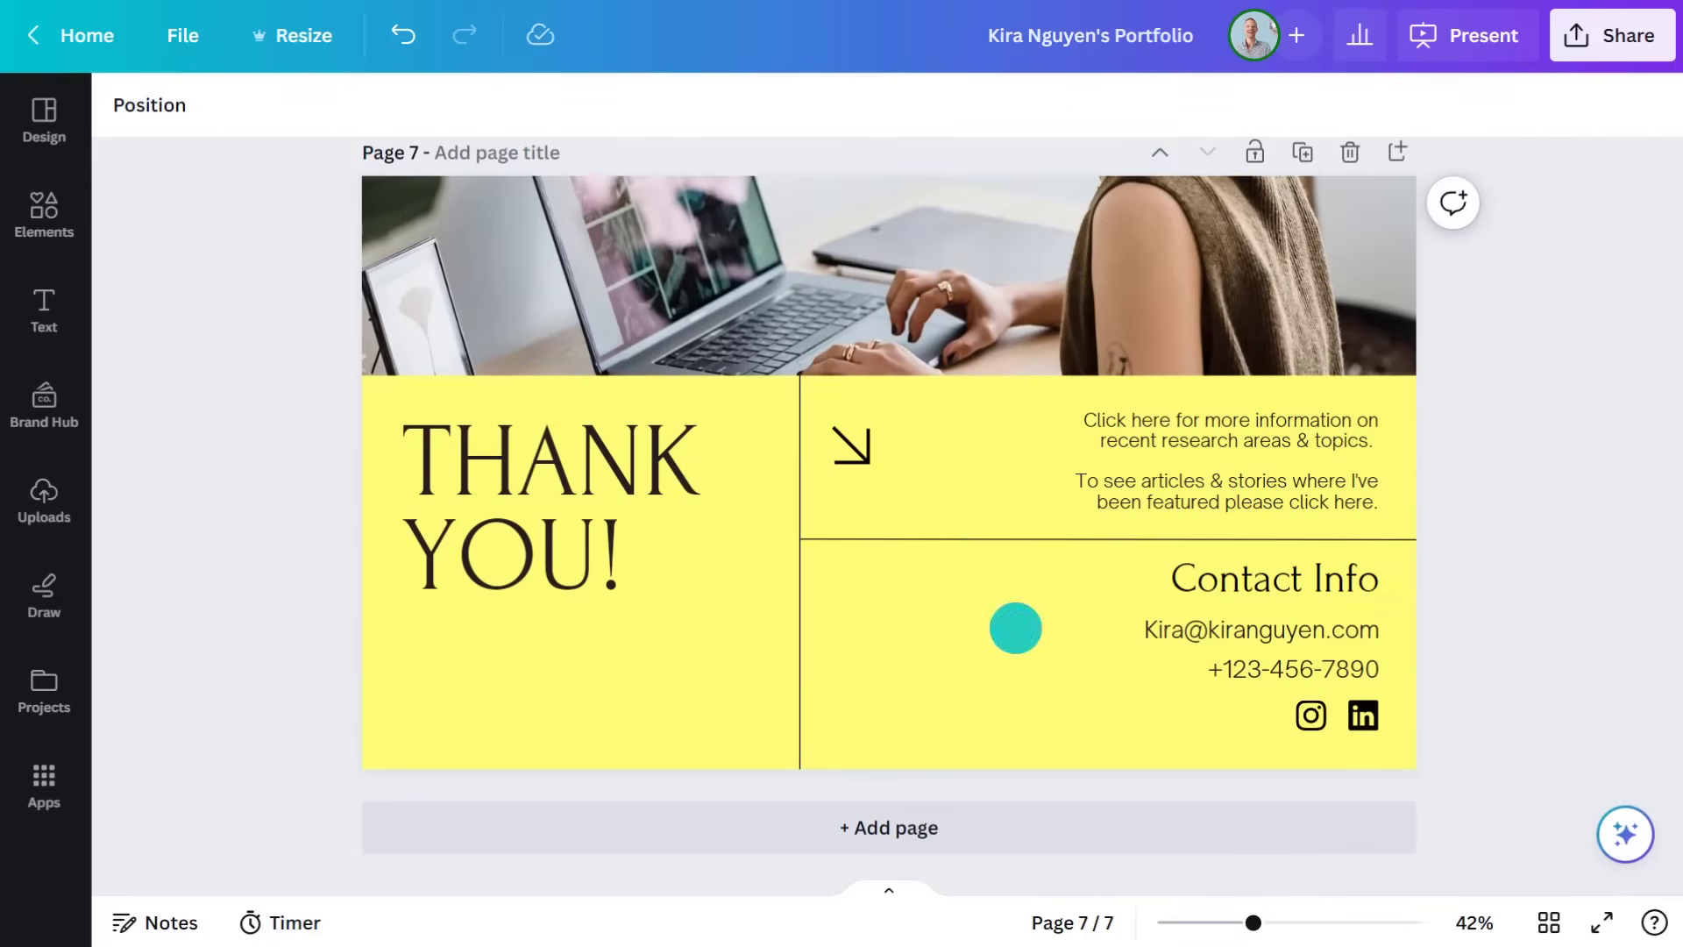
pyautogui.click(1227, 630)
pyautogui.click(1288, 549)
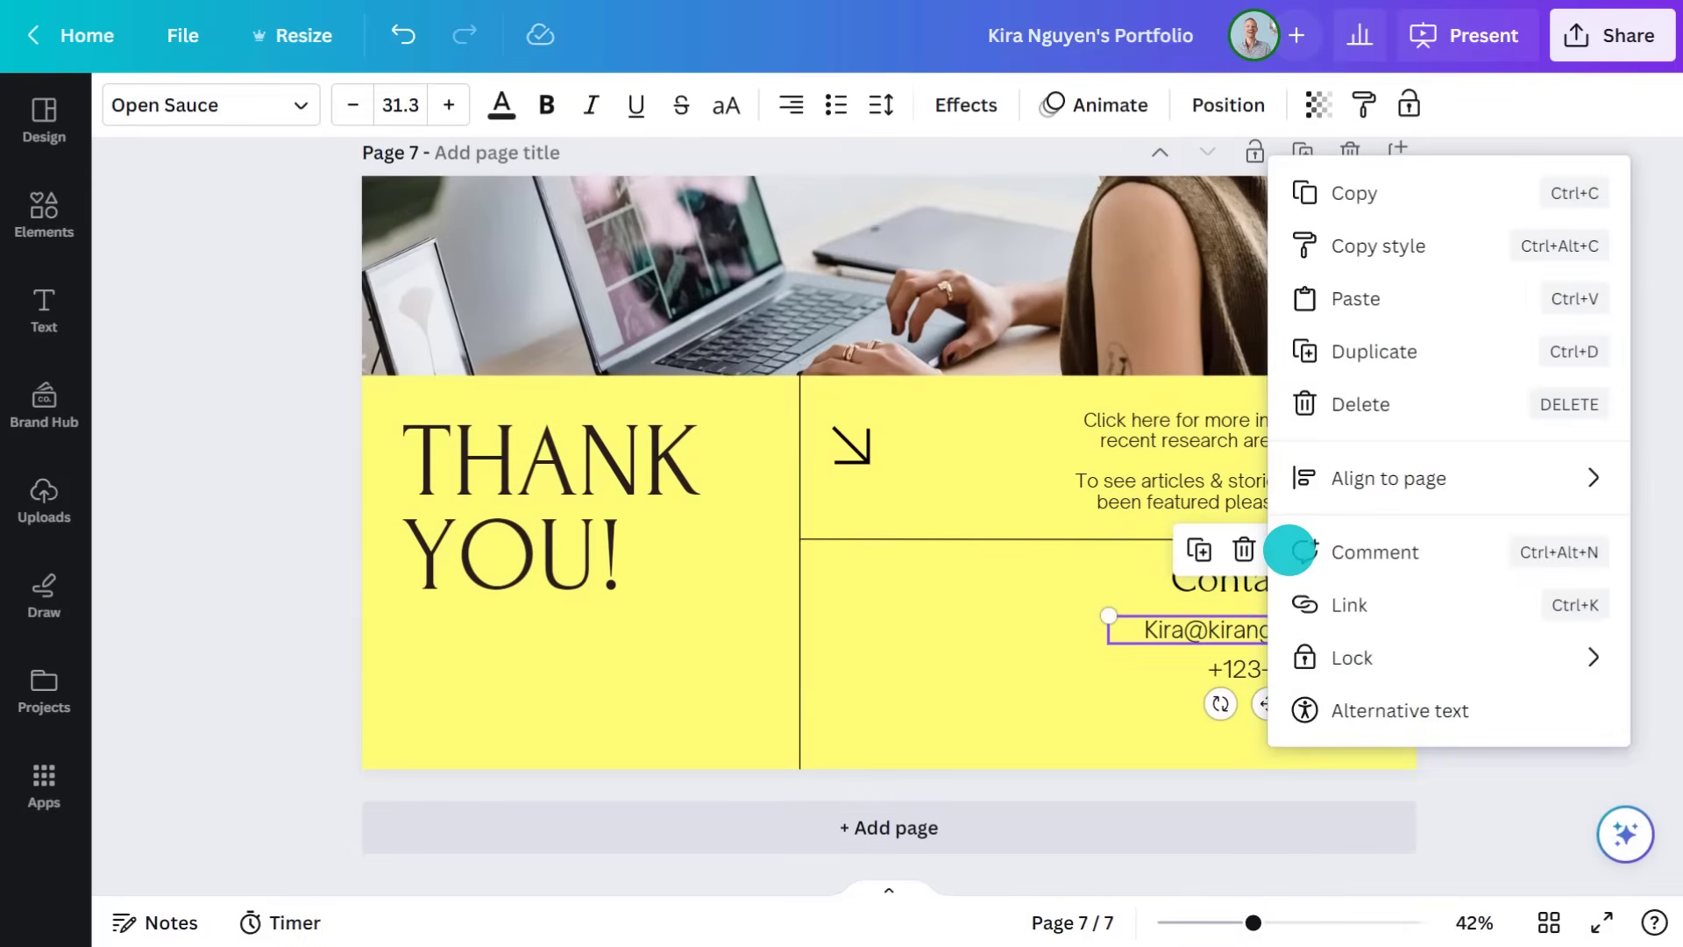
pyautogui.click(1362, 603)
pyautogui.write('m')
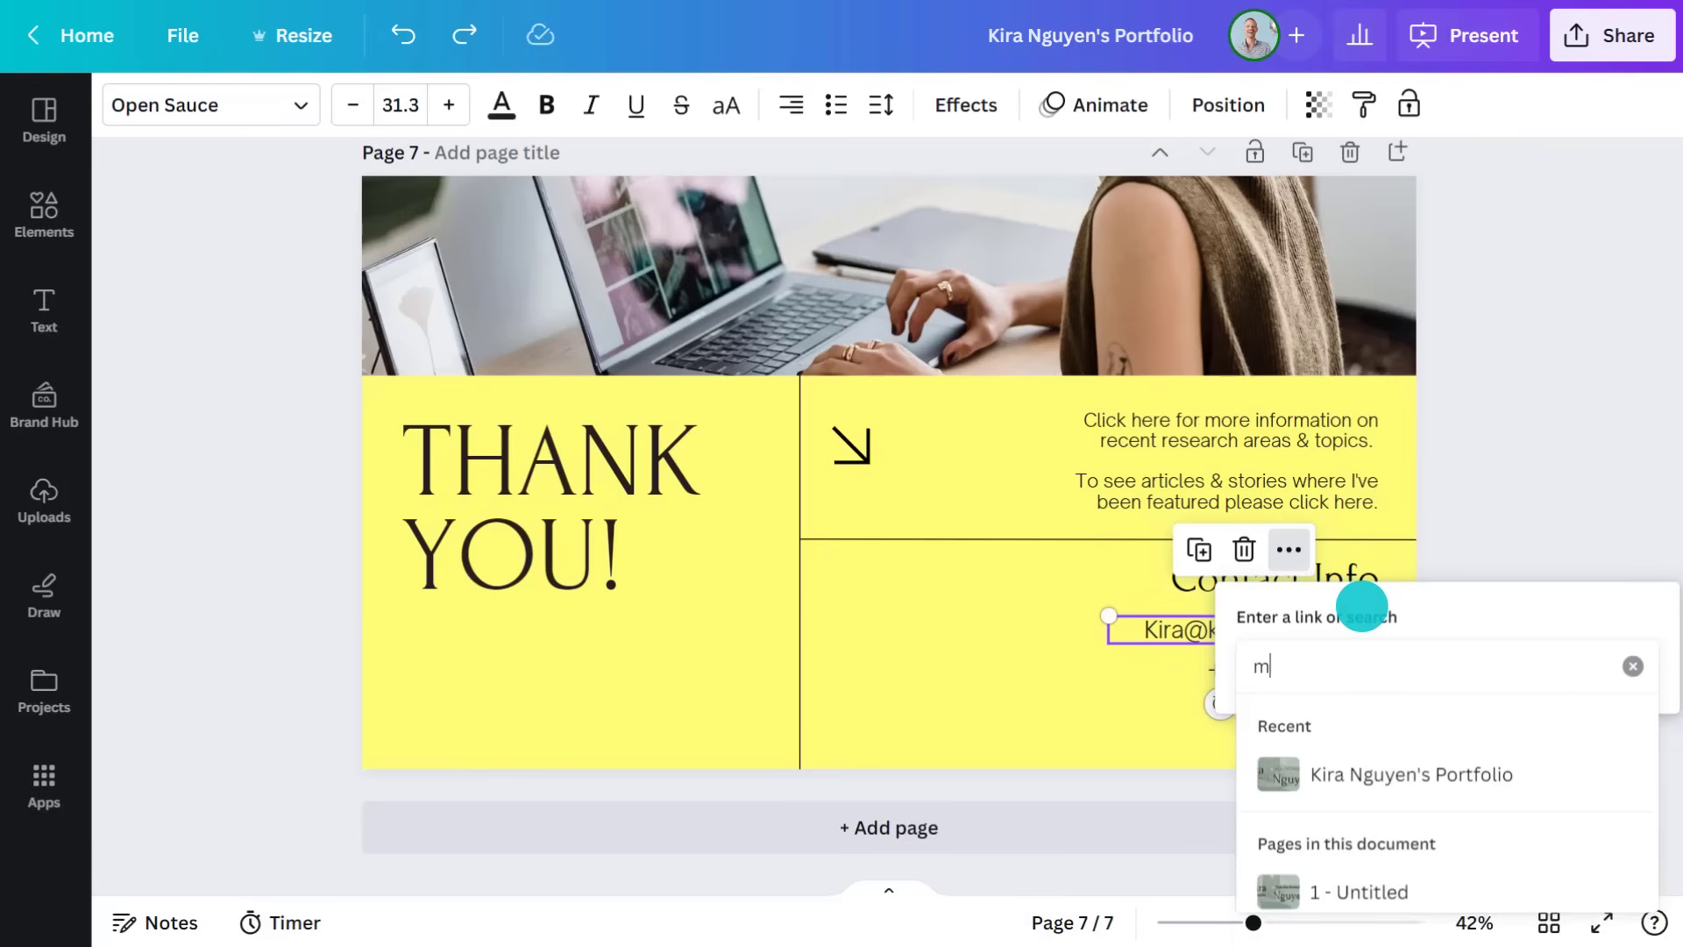
pyautogui.press('Return')
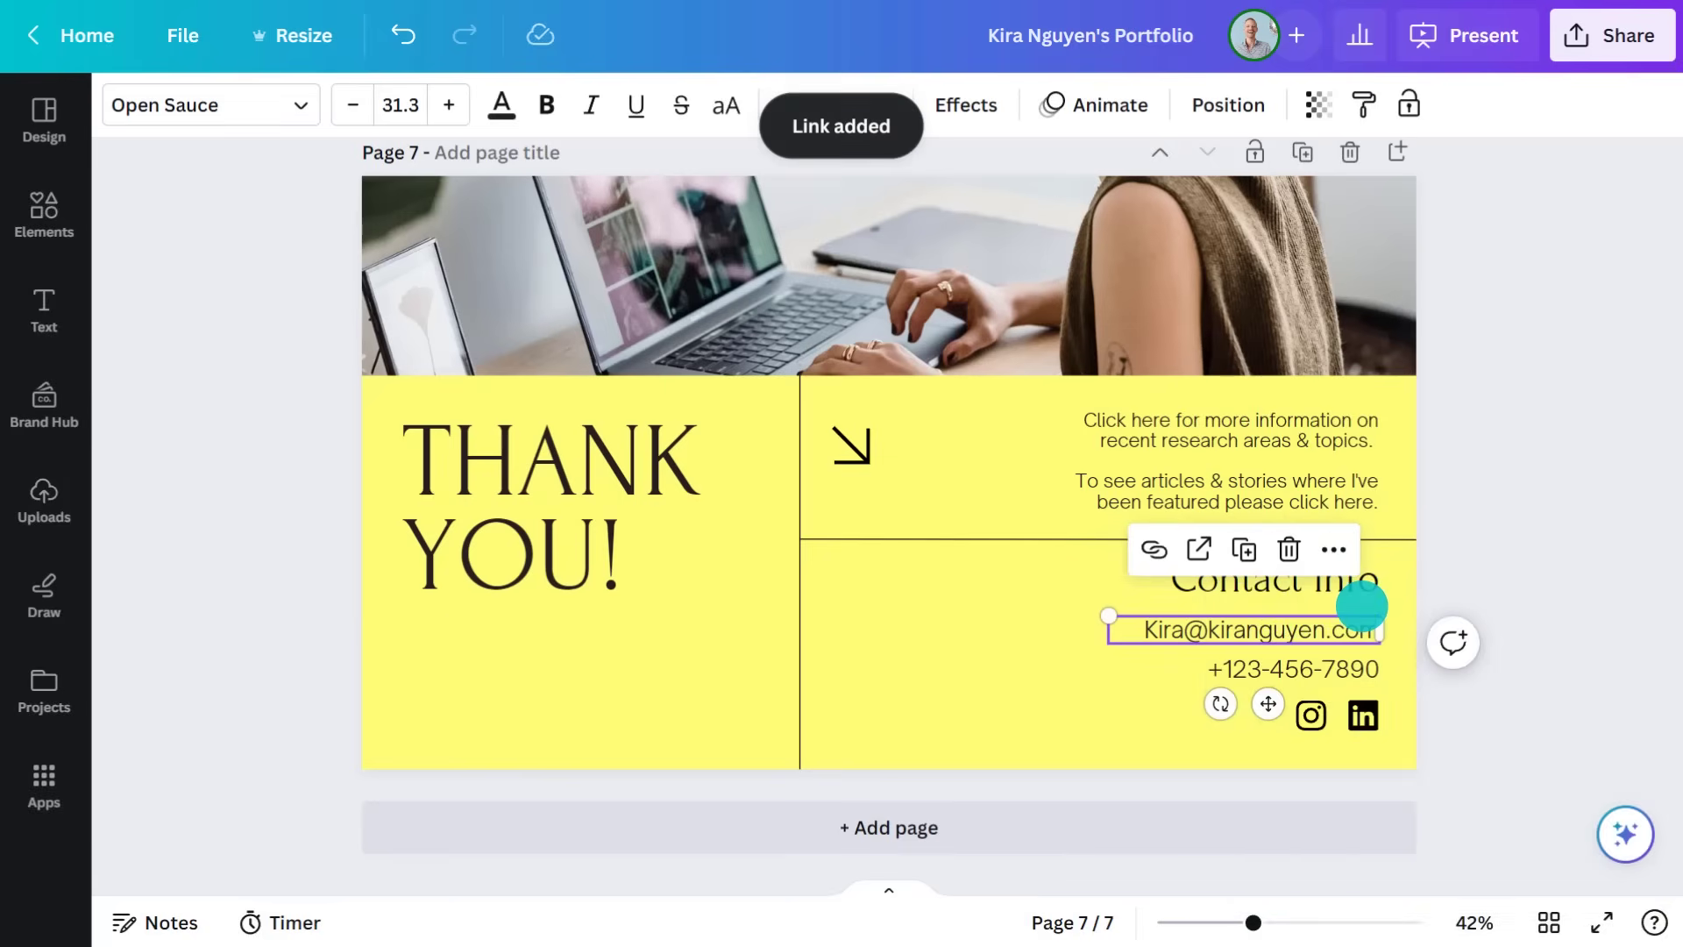
# Link the phone number text to a tel: phone link
pyautogui.click(1312, 670)
pyautogui.click(1317, 589)
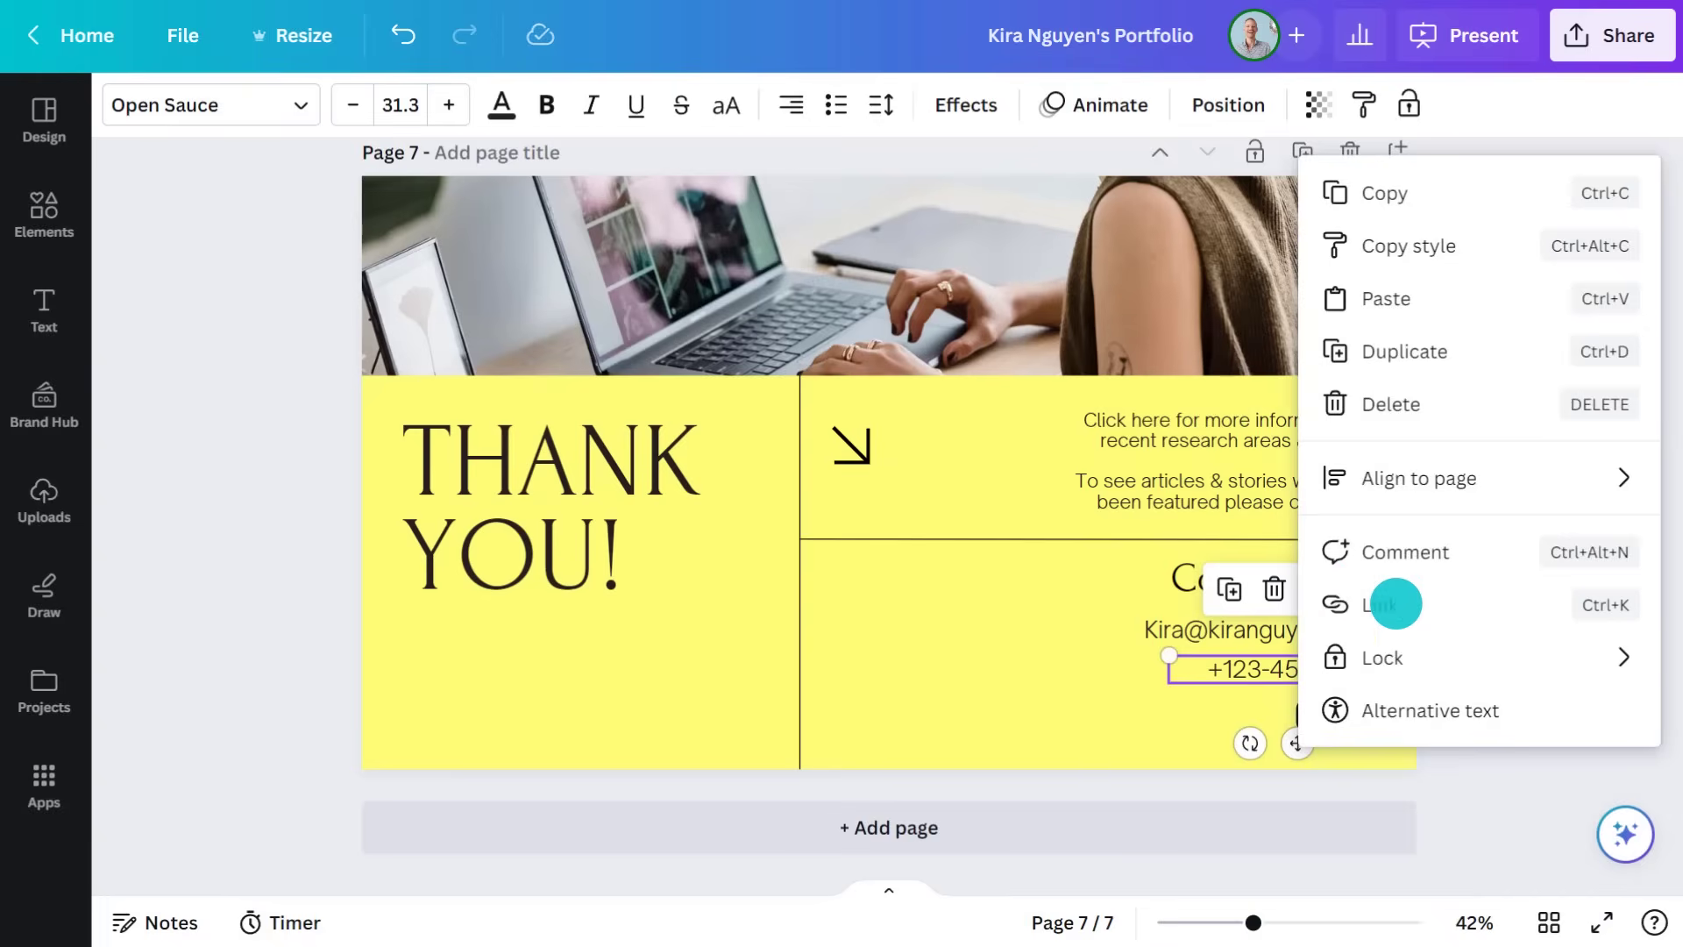
pyautogui.click(1394, 603)
pyautogui.write('tel:+123-456-7890')
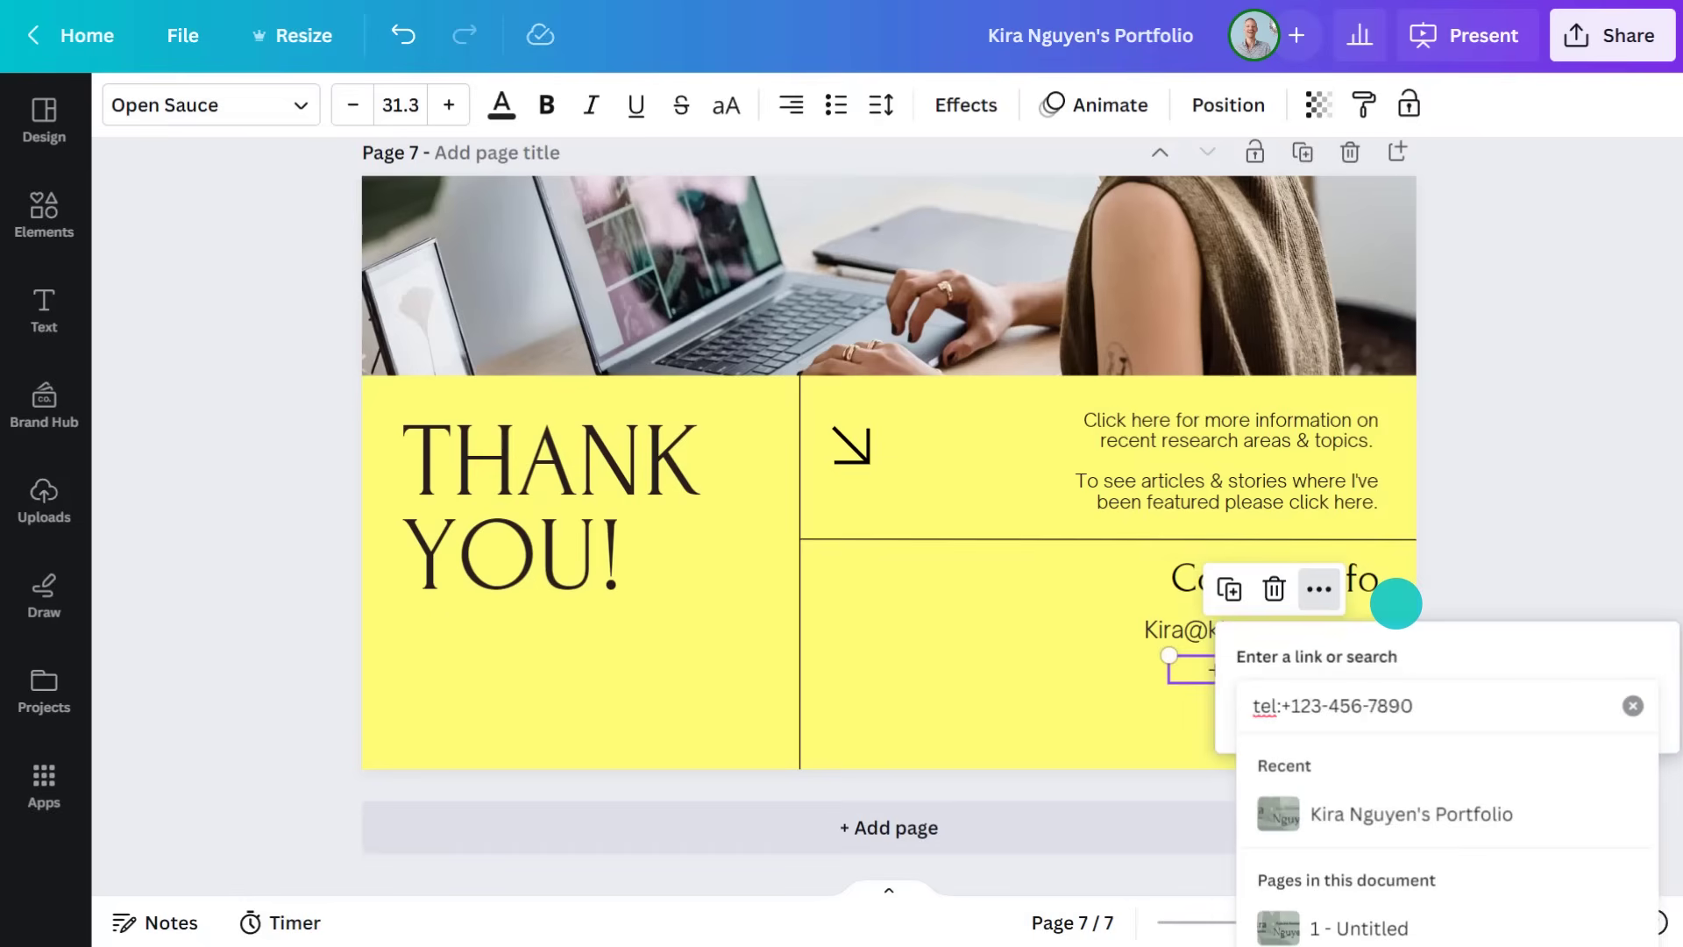
pyautogui.press('Return')
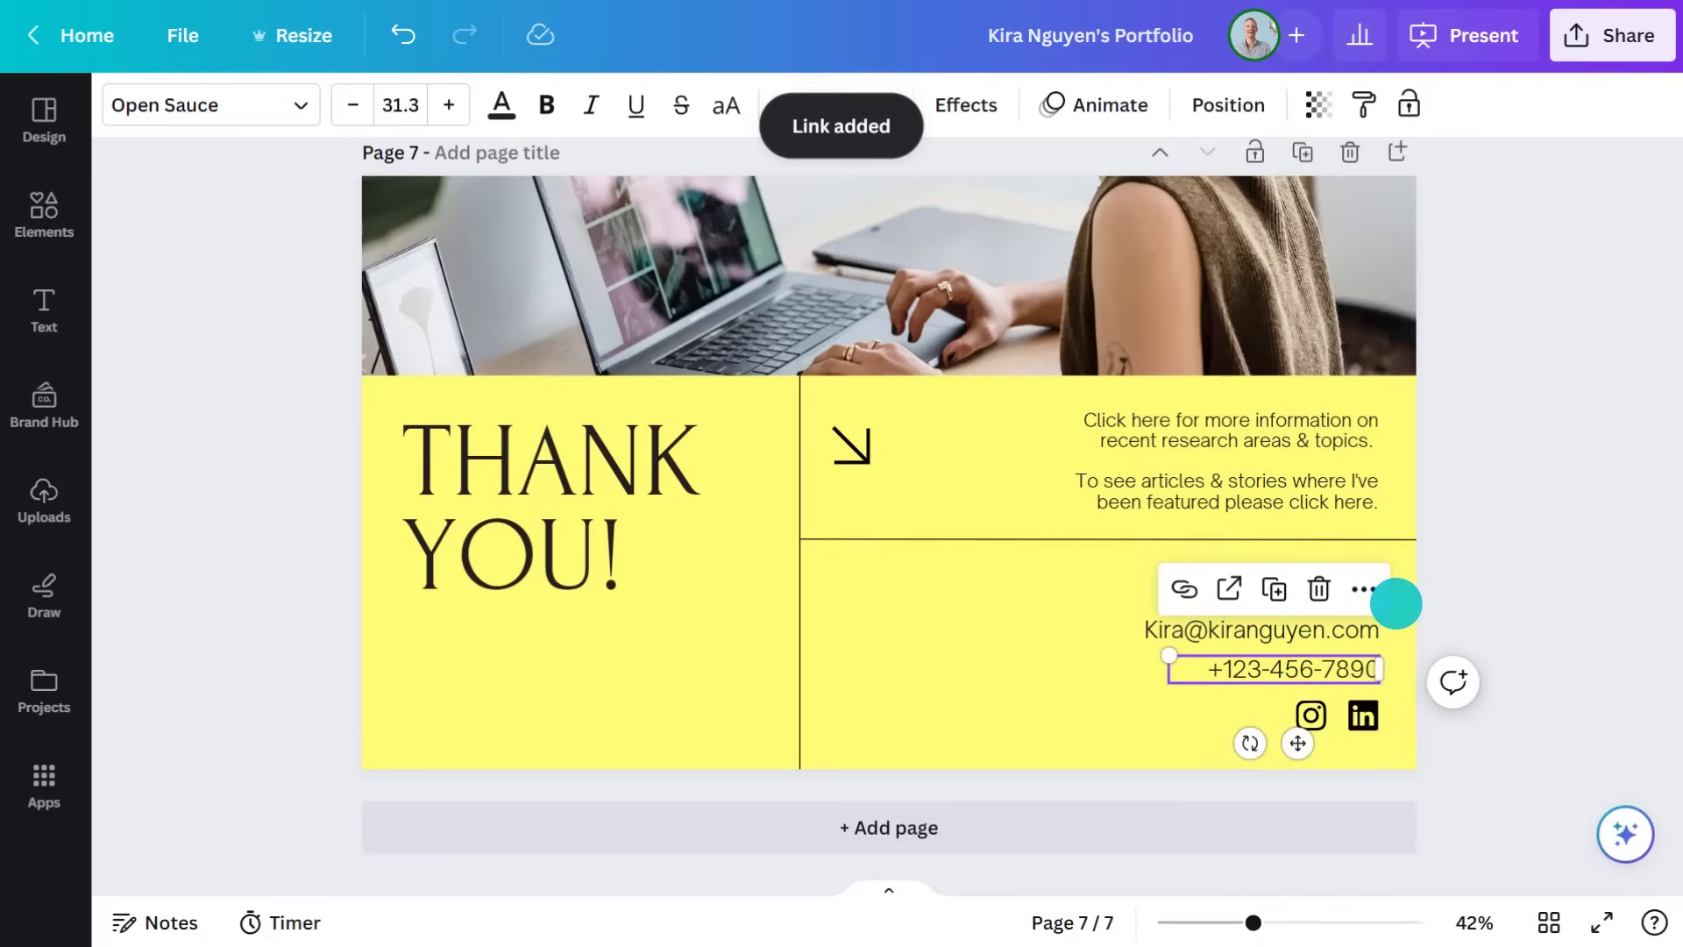
pyautogui.click(48, 211)
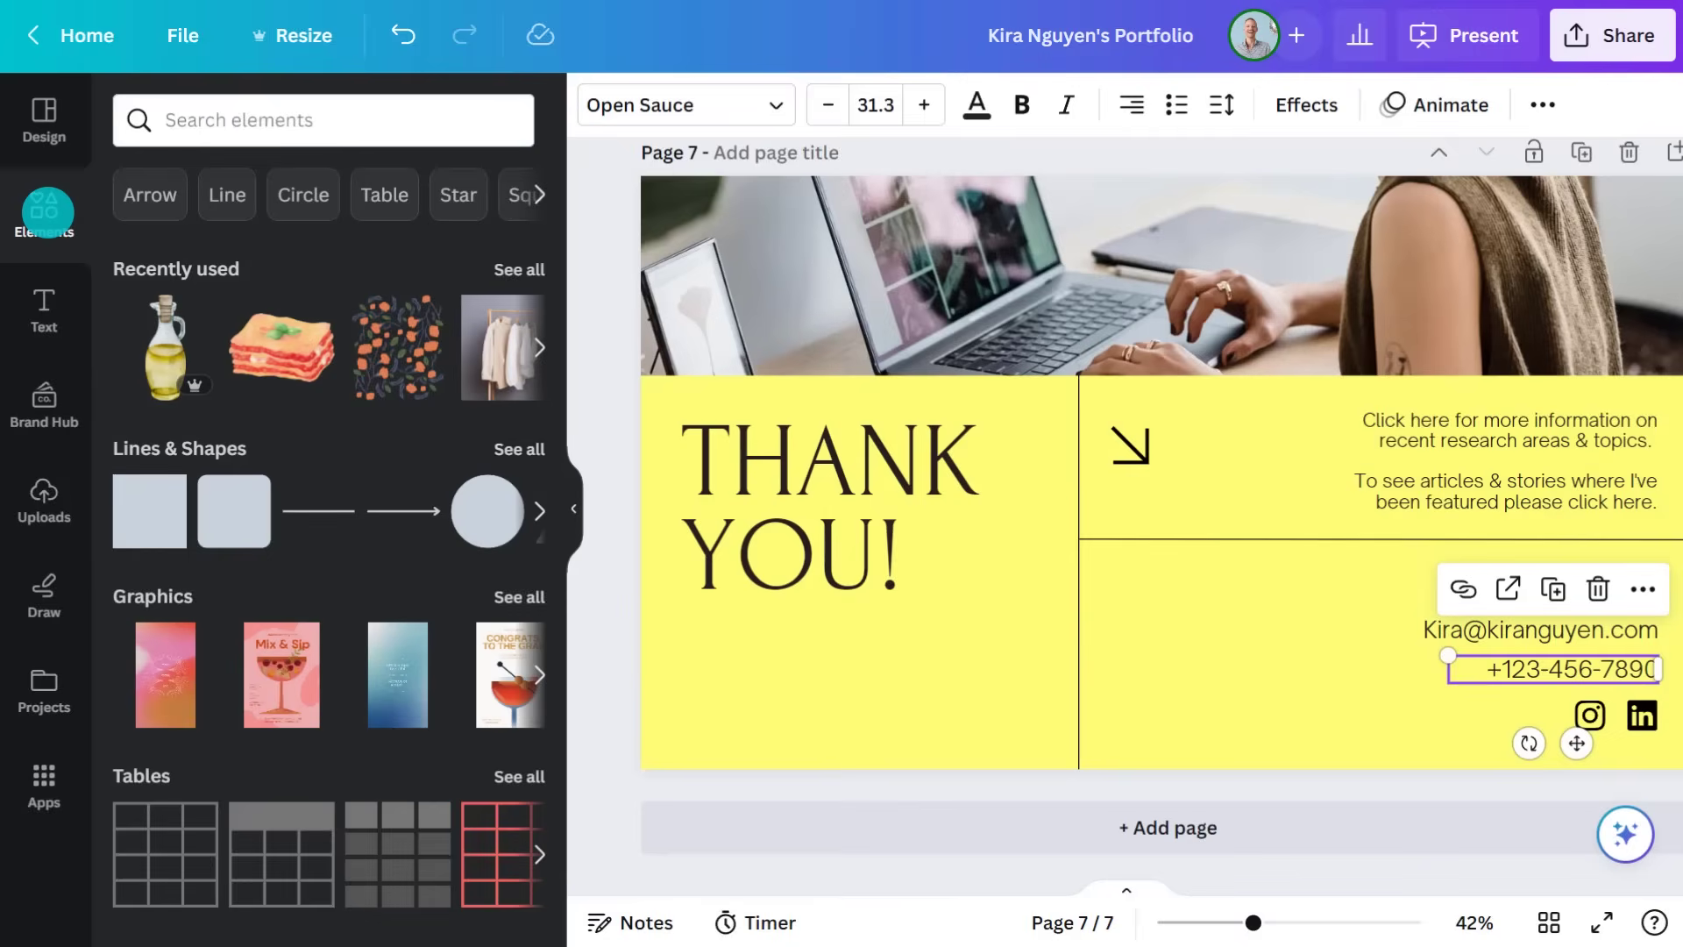
# Add a thin wide pill shape to the Thank You page with no fill and a black border
pyautogui.click(513, 444)
pyautogui.scroll(-5, 484, 594)
pyautogui.moveTo(431, 625); pyautogui.dragTo(787, 663)
pyautogui.click(573, 508)
pyautogui.moveTo(522, 651); pyautogui.dragTo(519, 681)
pyautogui.moveTo(600, 641); pyautogui.dragTo(599, 710)
pyautogui.click(254, 104)
pyautogui.click(224, 264)
pyautogui.click(774, 105)
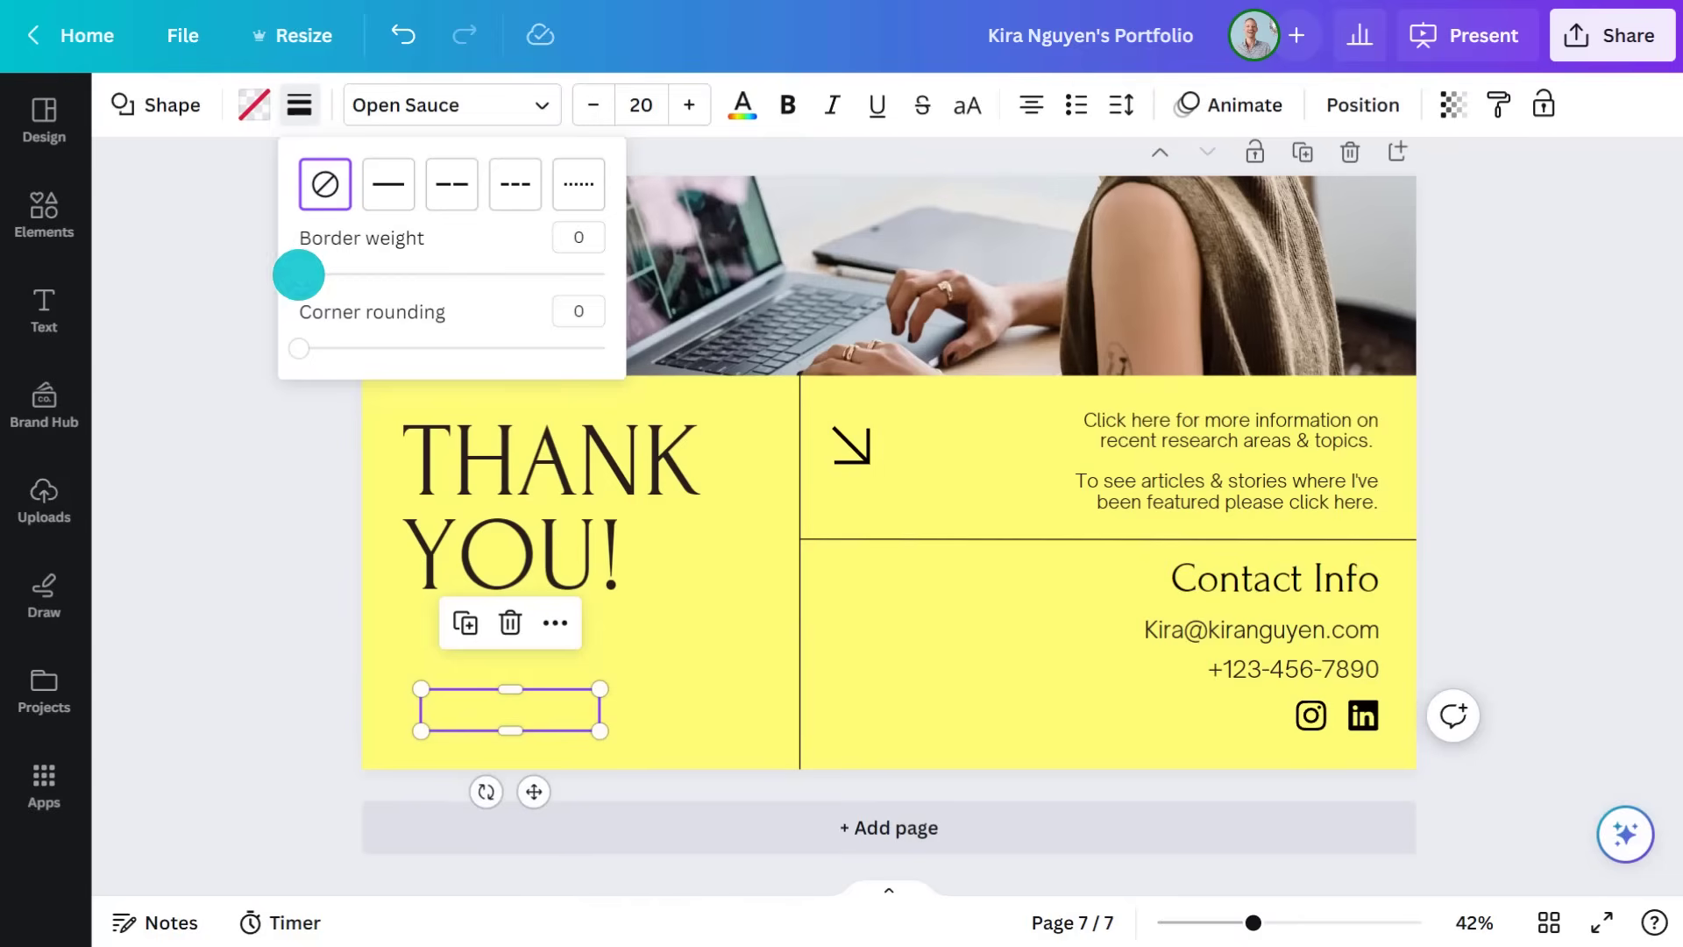
pyautogui.click(302, 273)
# Label the pill 'Return to start' and link it to page 1
pyautogui.doubleClick(504, 710)
pyautogui.write('Return t')
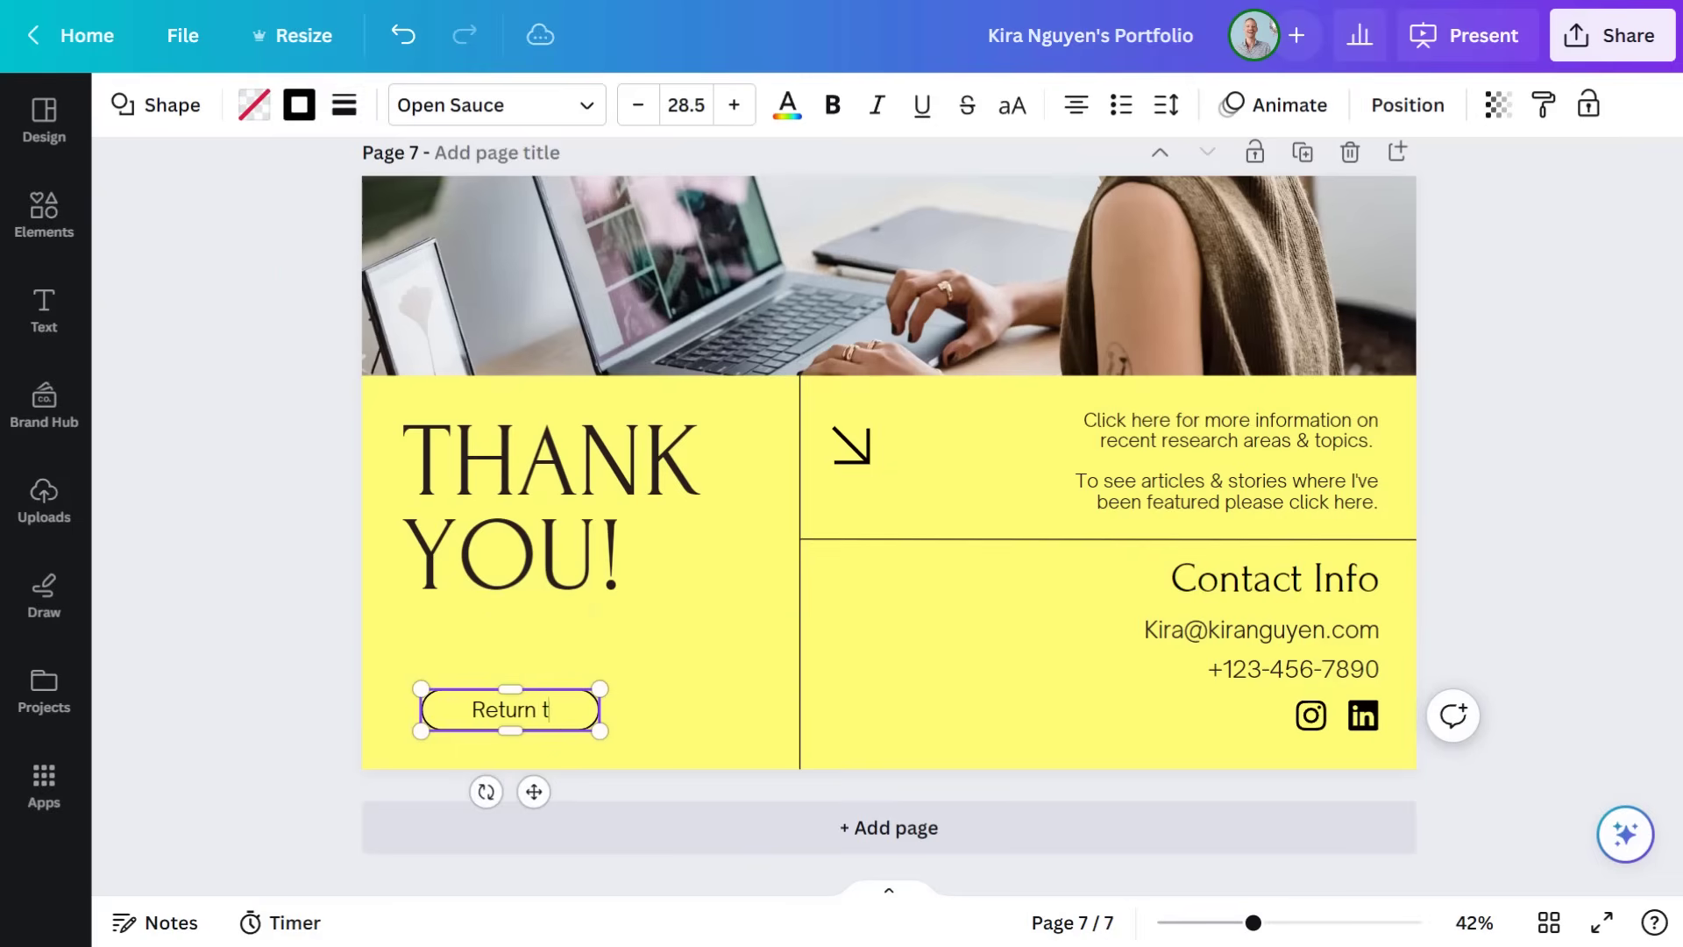
pyautogui.write('o start')
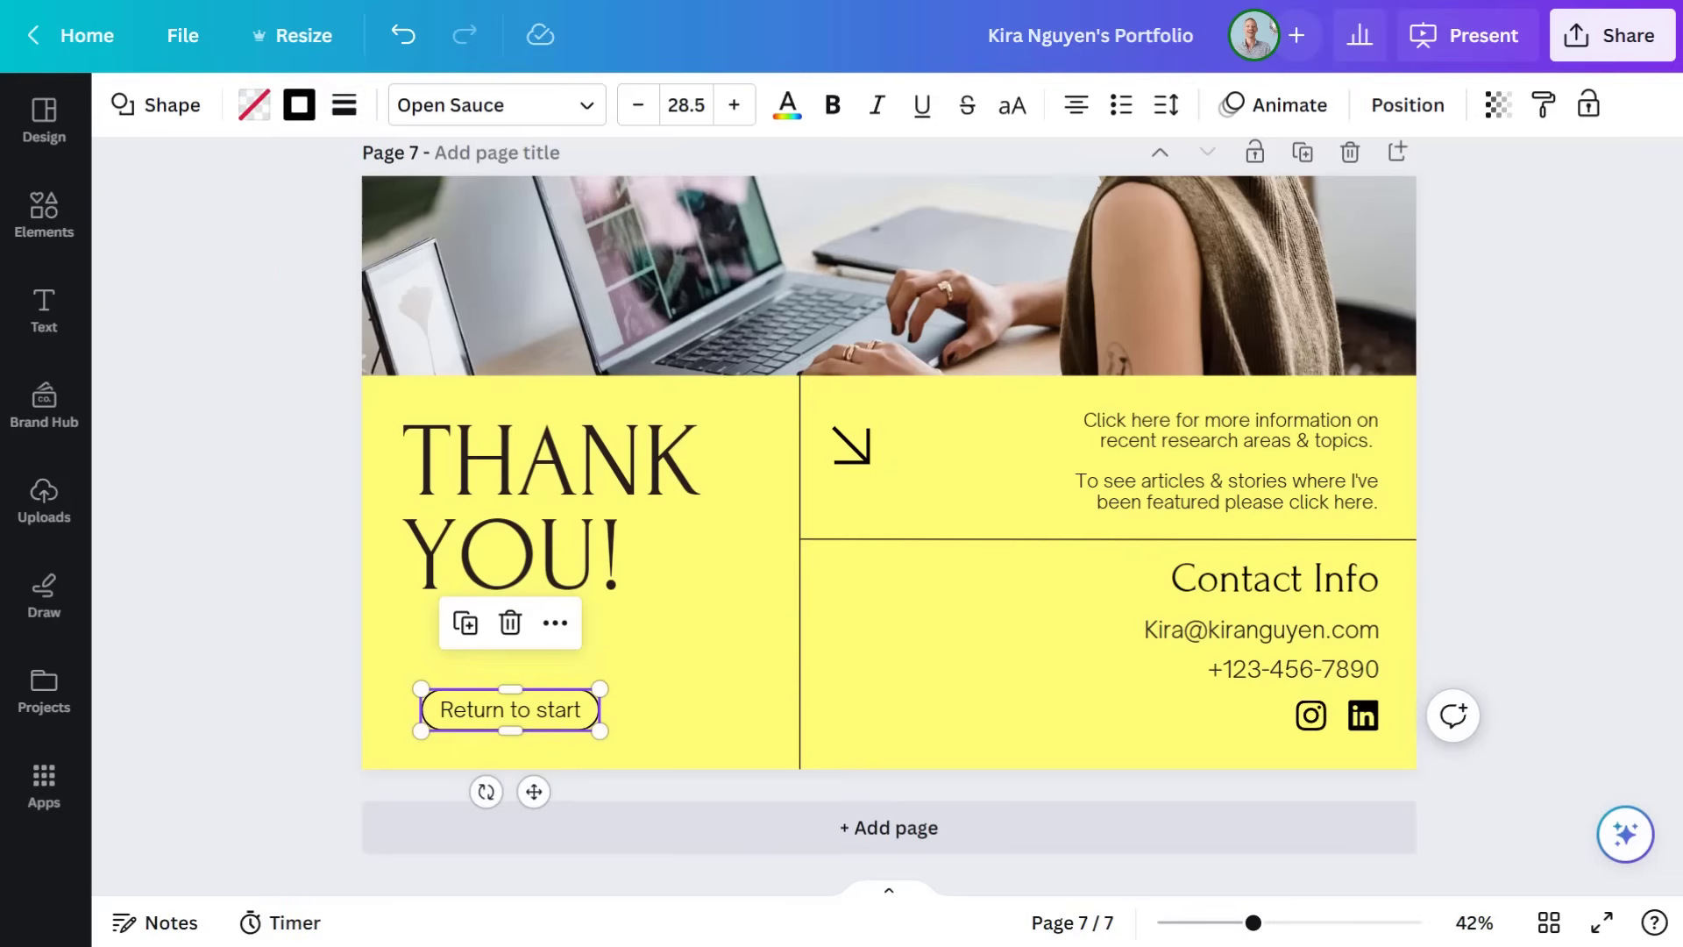
pyautogui.hotkey('ctrl', 'k')
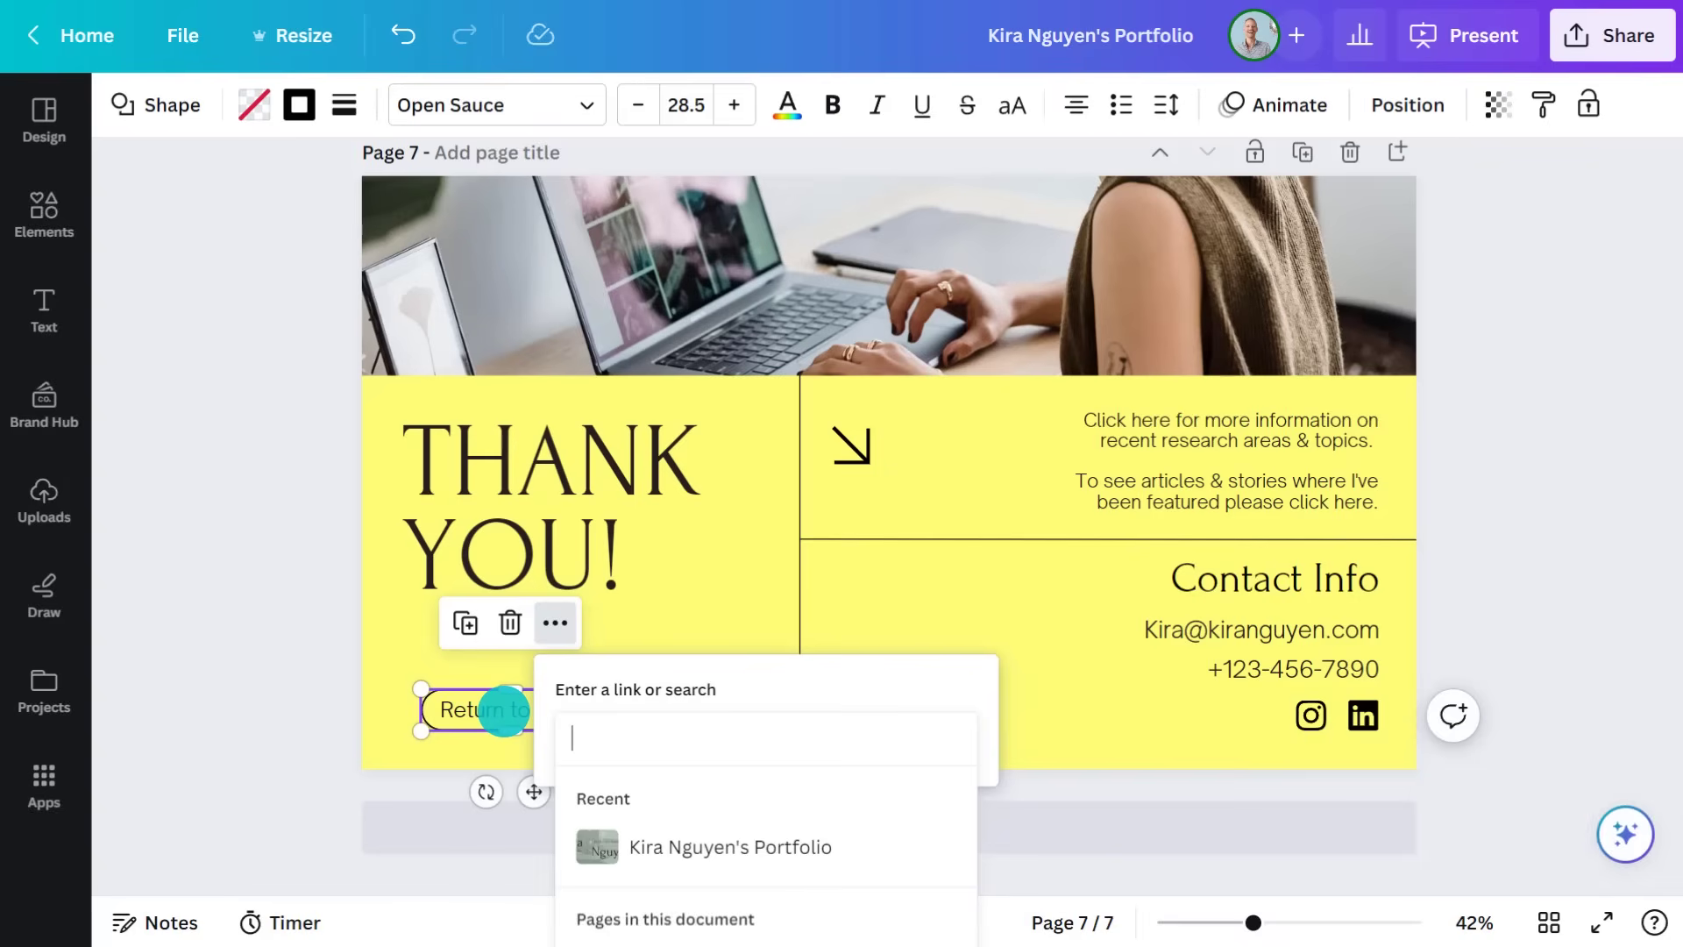
pyautogui.scroll(-2, 687, 875)
pyautogui.click(688, 822)
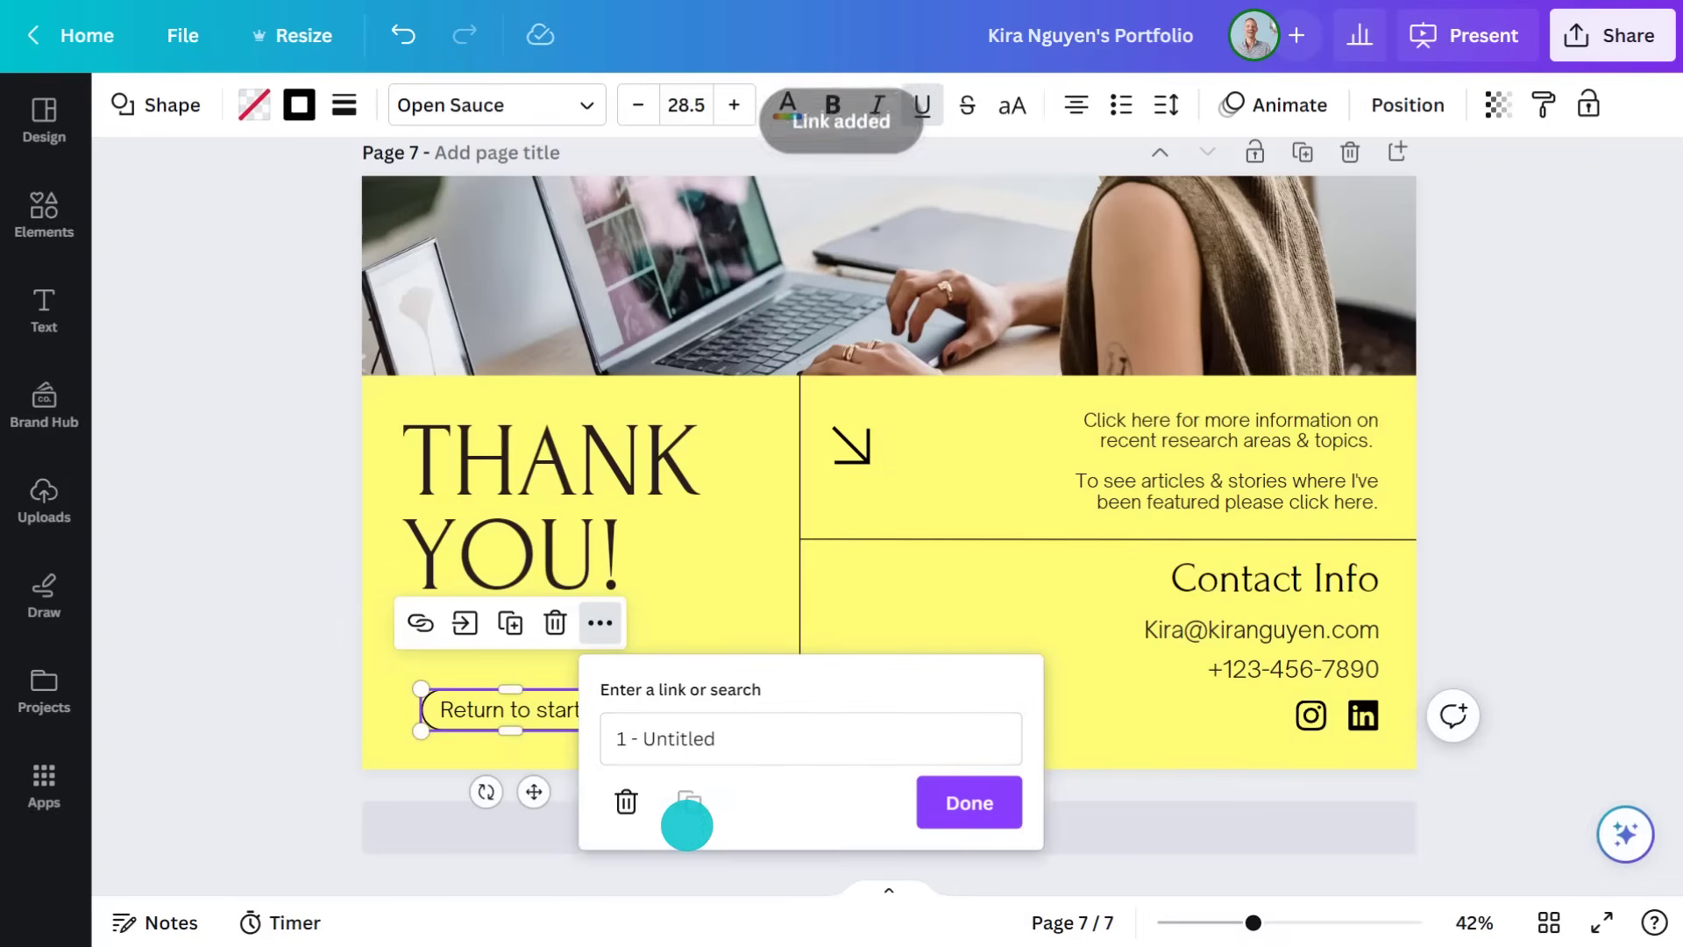
pyautogui.click(969, 802)
# Download the updated portfolio as a PDF and view its last page
pyautogui.click(1620, 37)
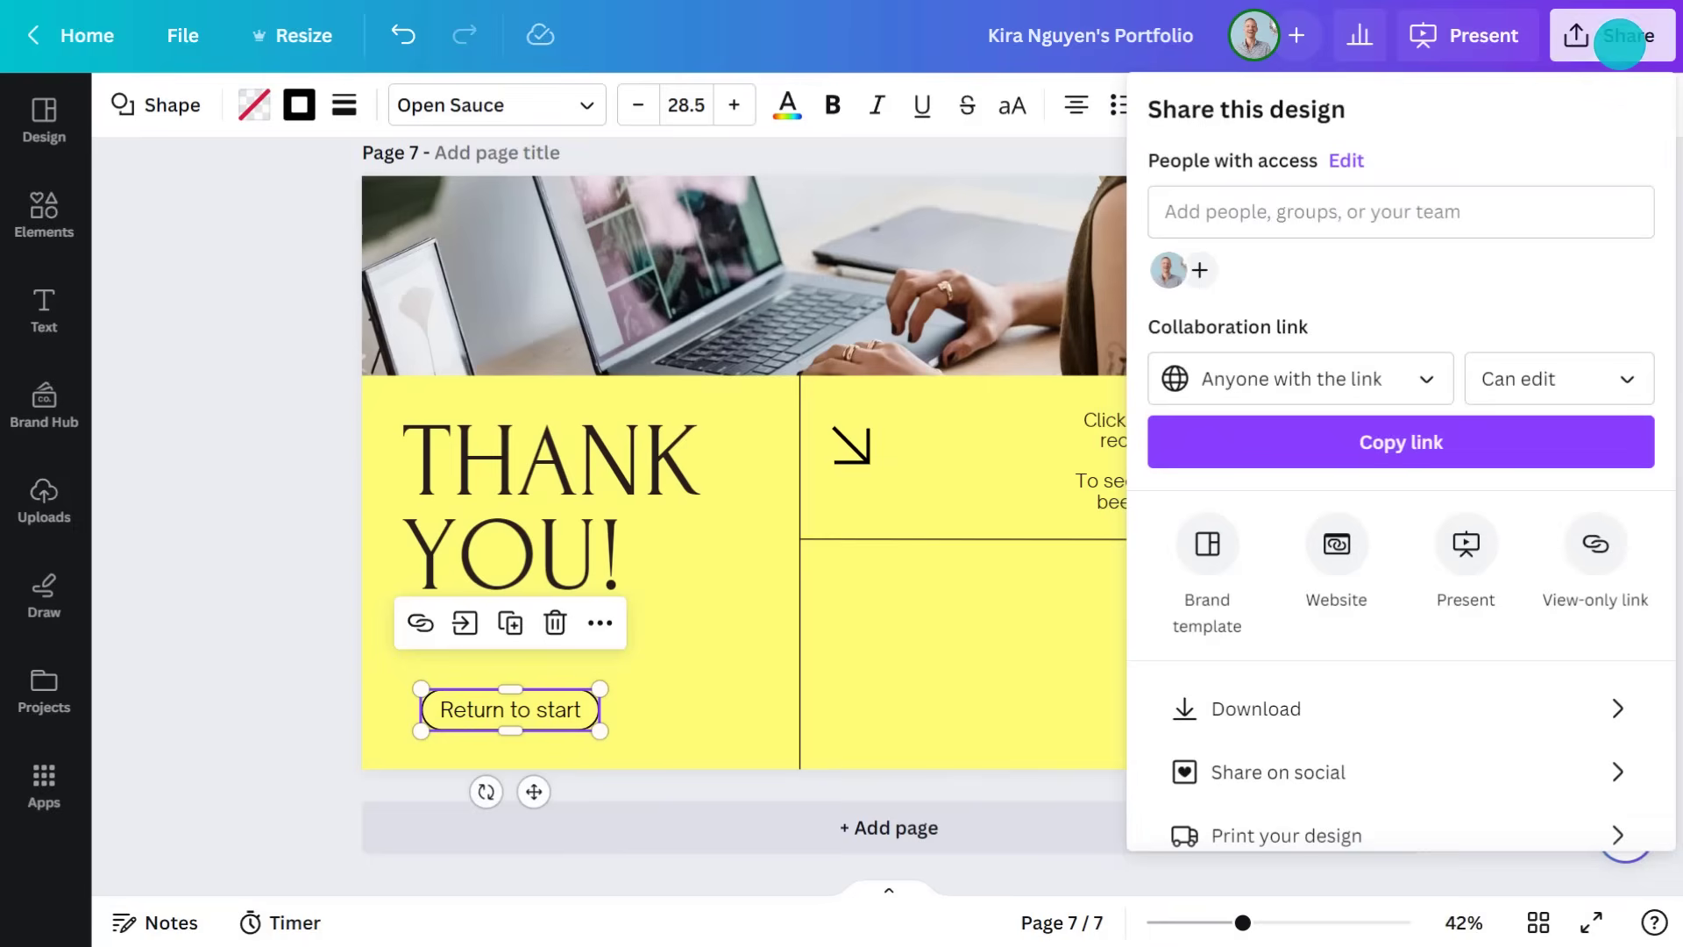
pyautogui.click(1307, 706)
pyautogui.click(1401, 617)
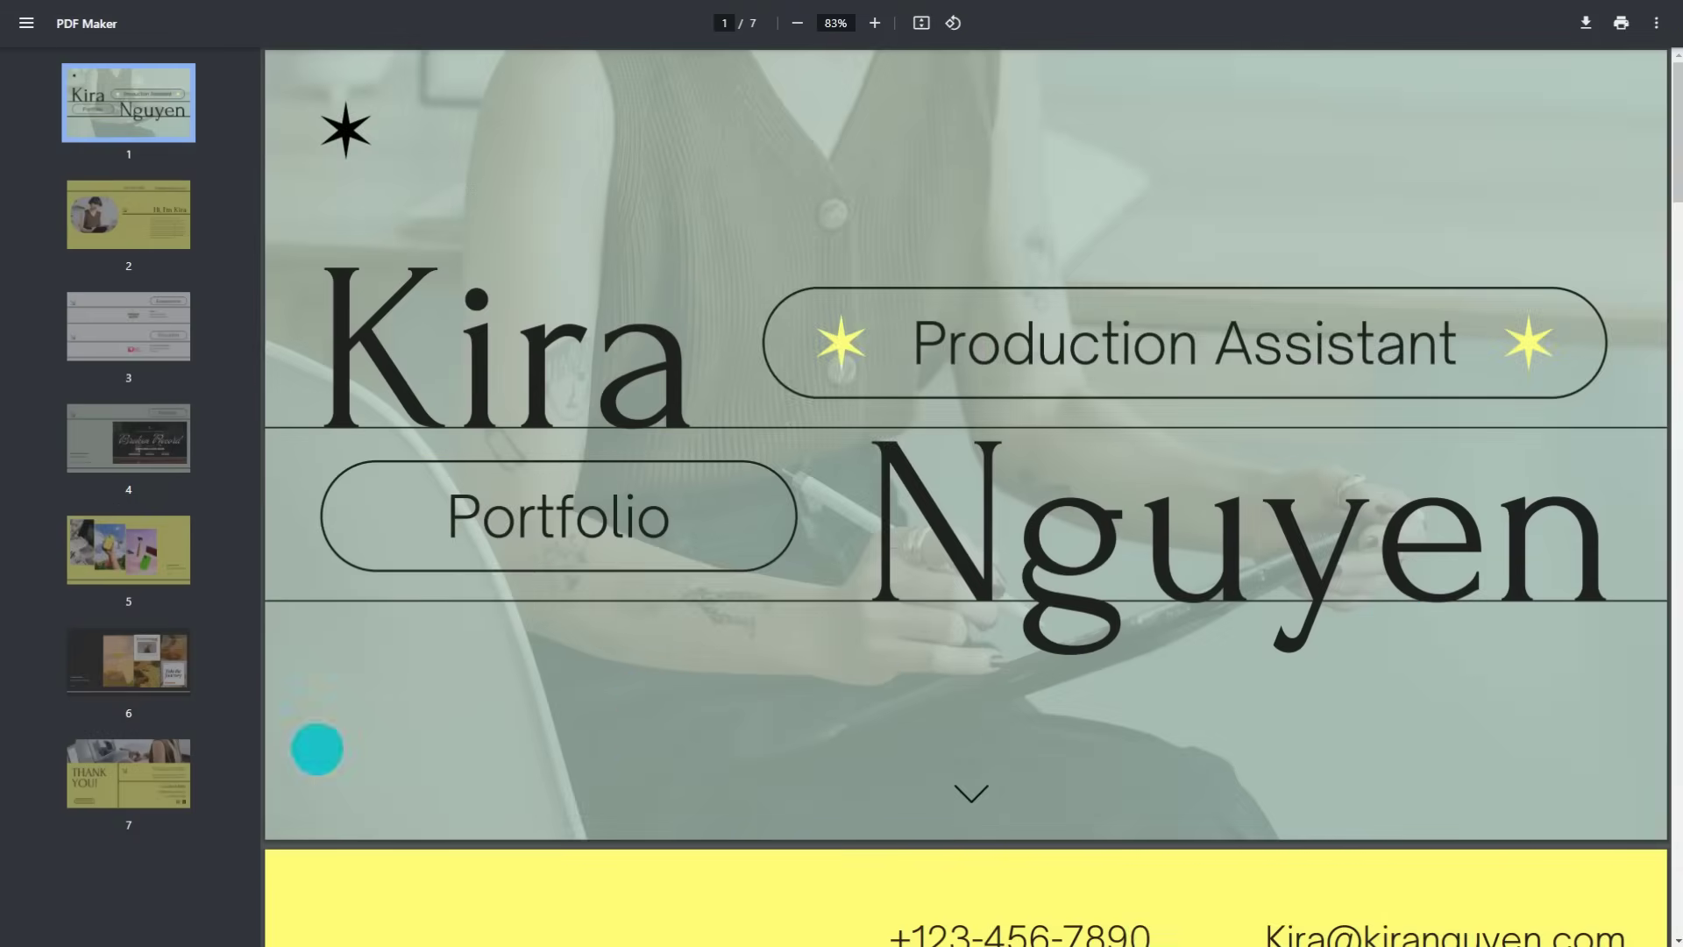
pyautogui.click(128, 771)
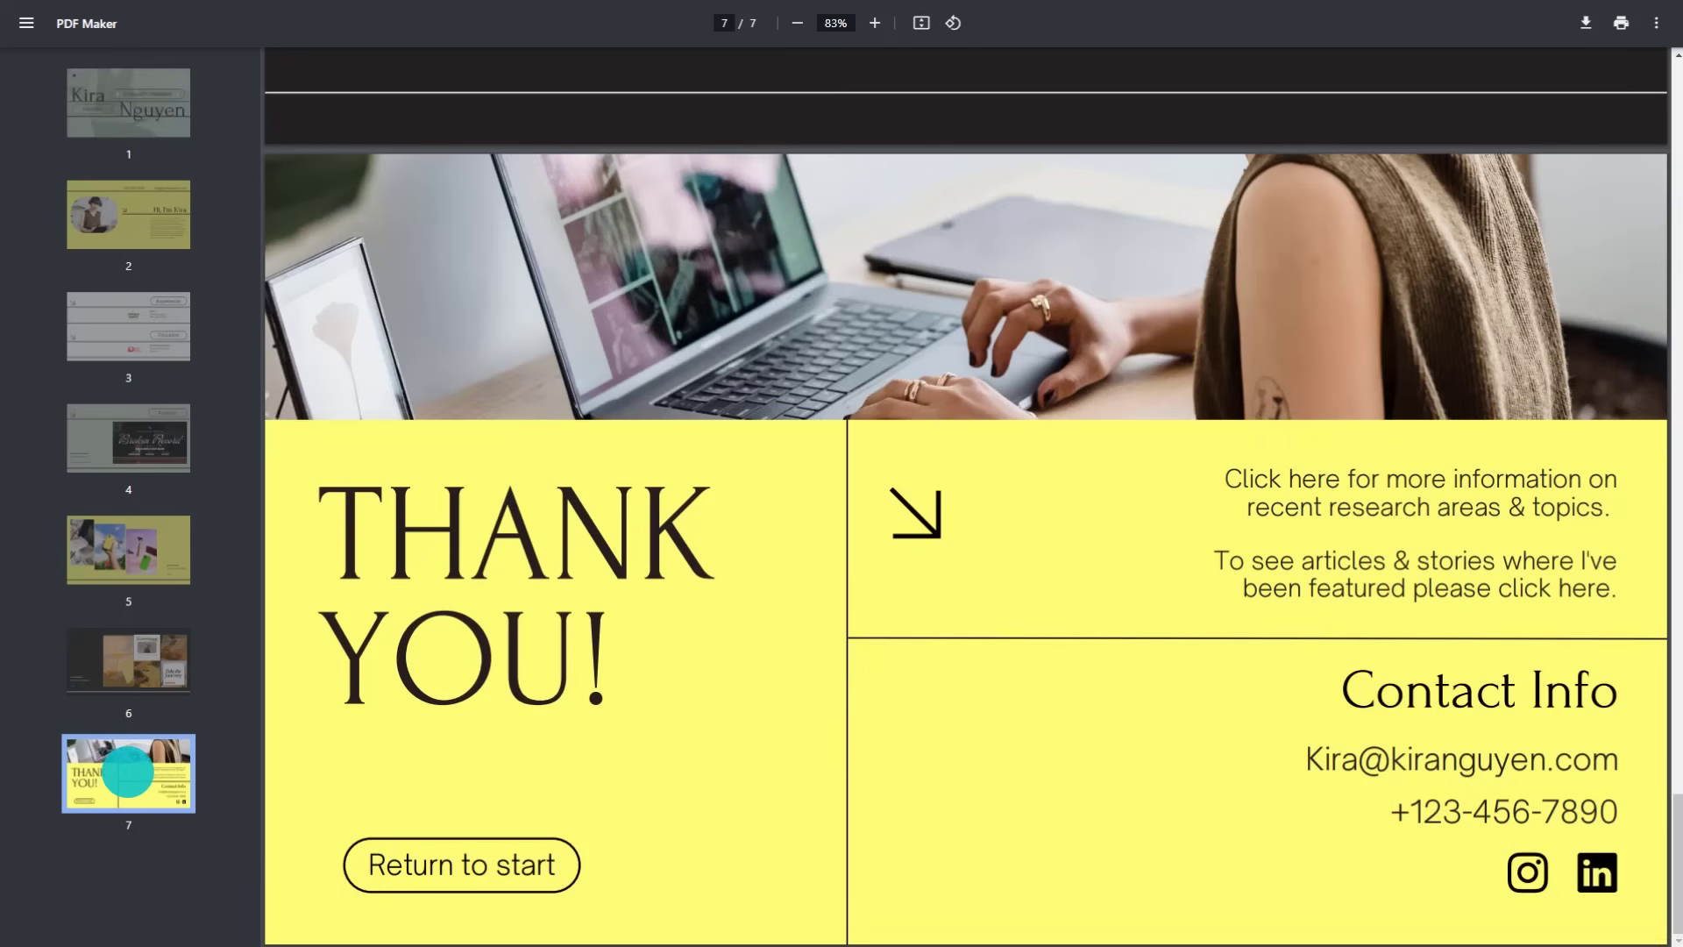
# Test the PDF's 'Return to start' button on page 7 to confirm it jumps to page 1
pyautogui.click(467, 865)
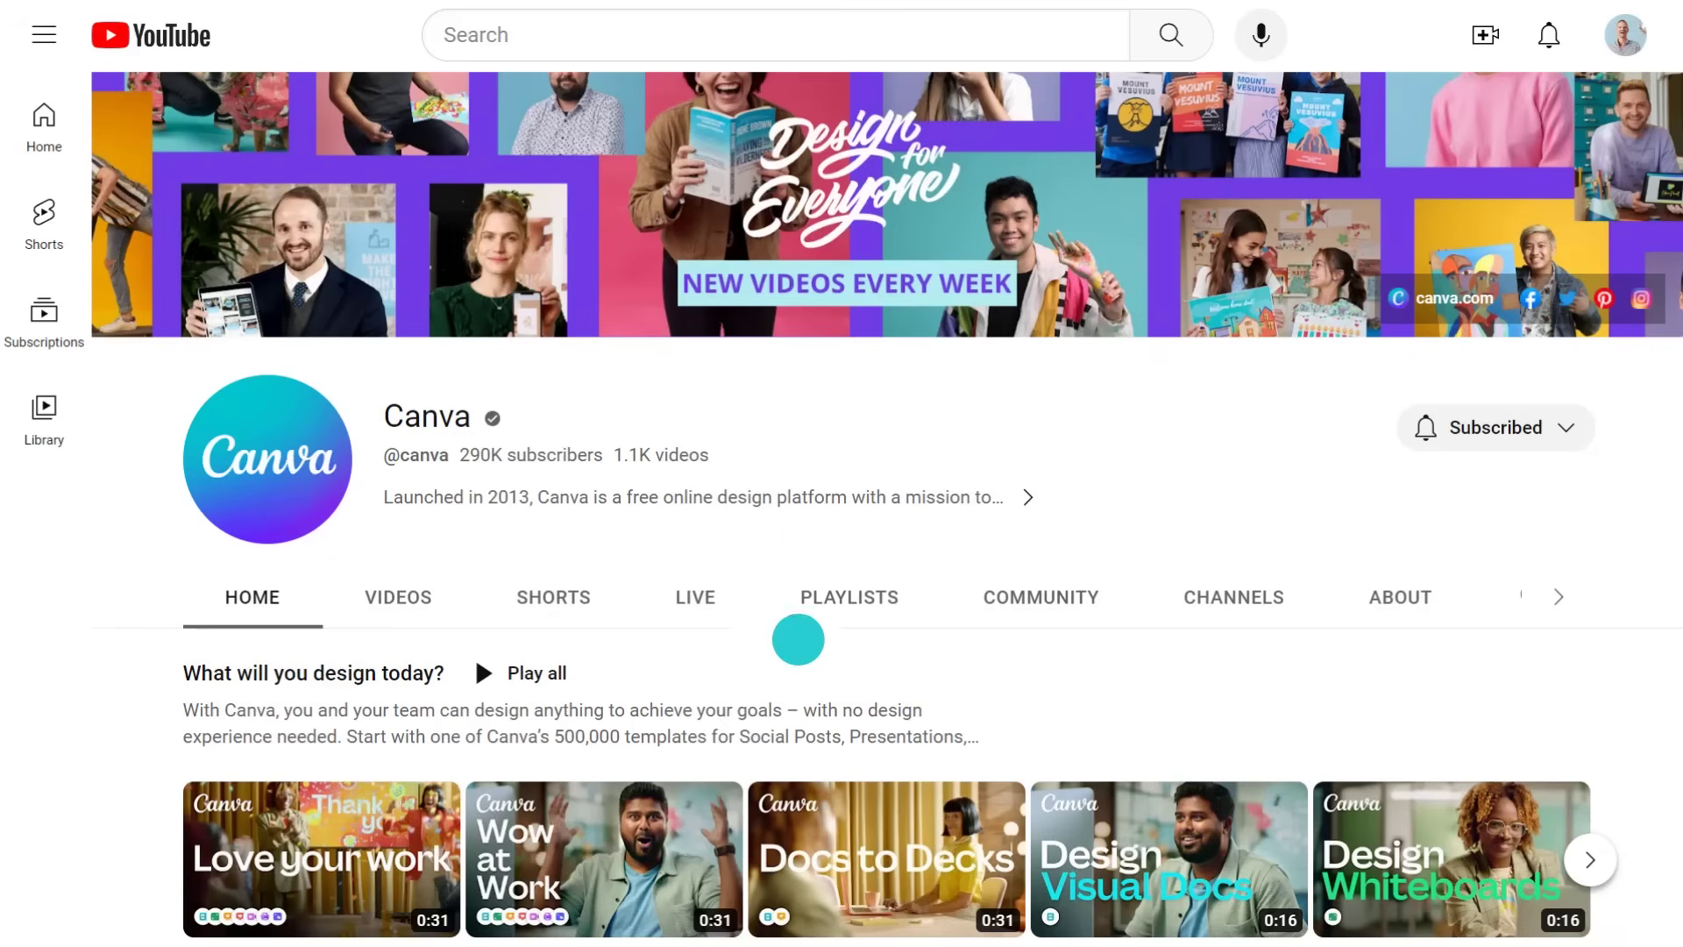
# Open the 'Tips from the team at Canva' playlist
pyautogui.scroll(-5, 798, 639)
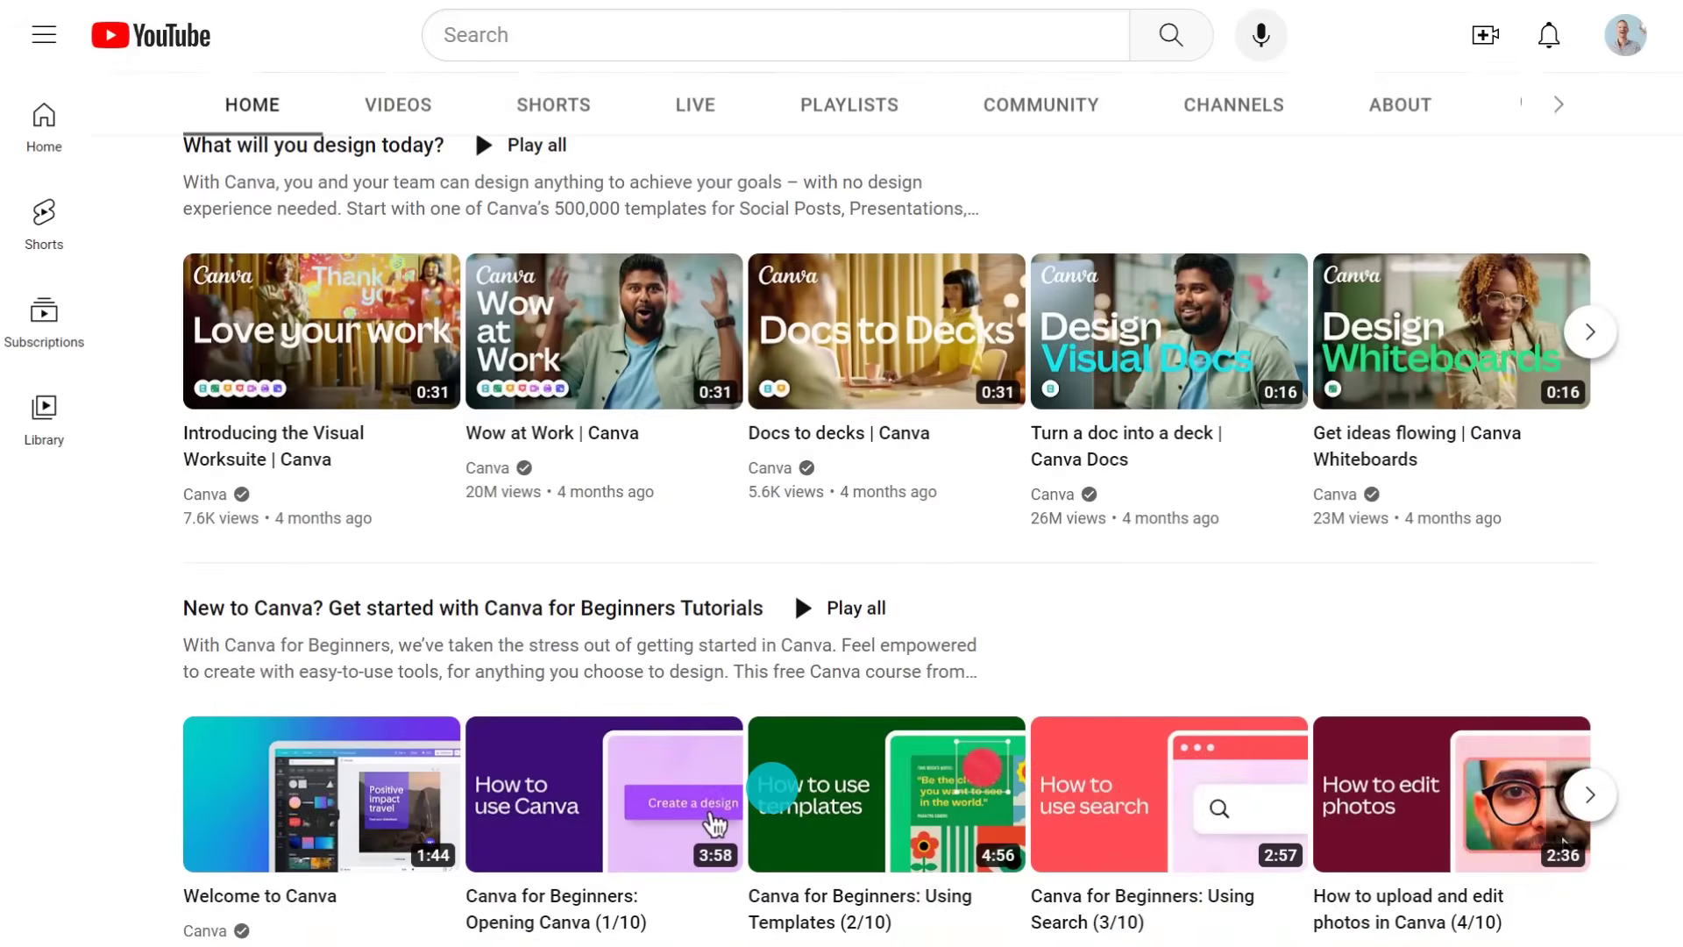
pyautogui.scroll(-6, 772, 787)
pyautogui.scroll(-5, 771, 787)
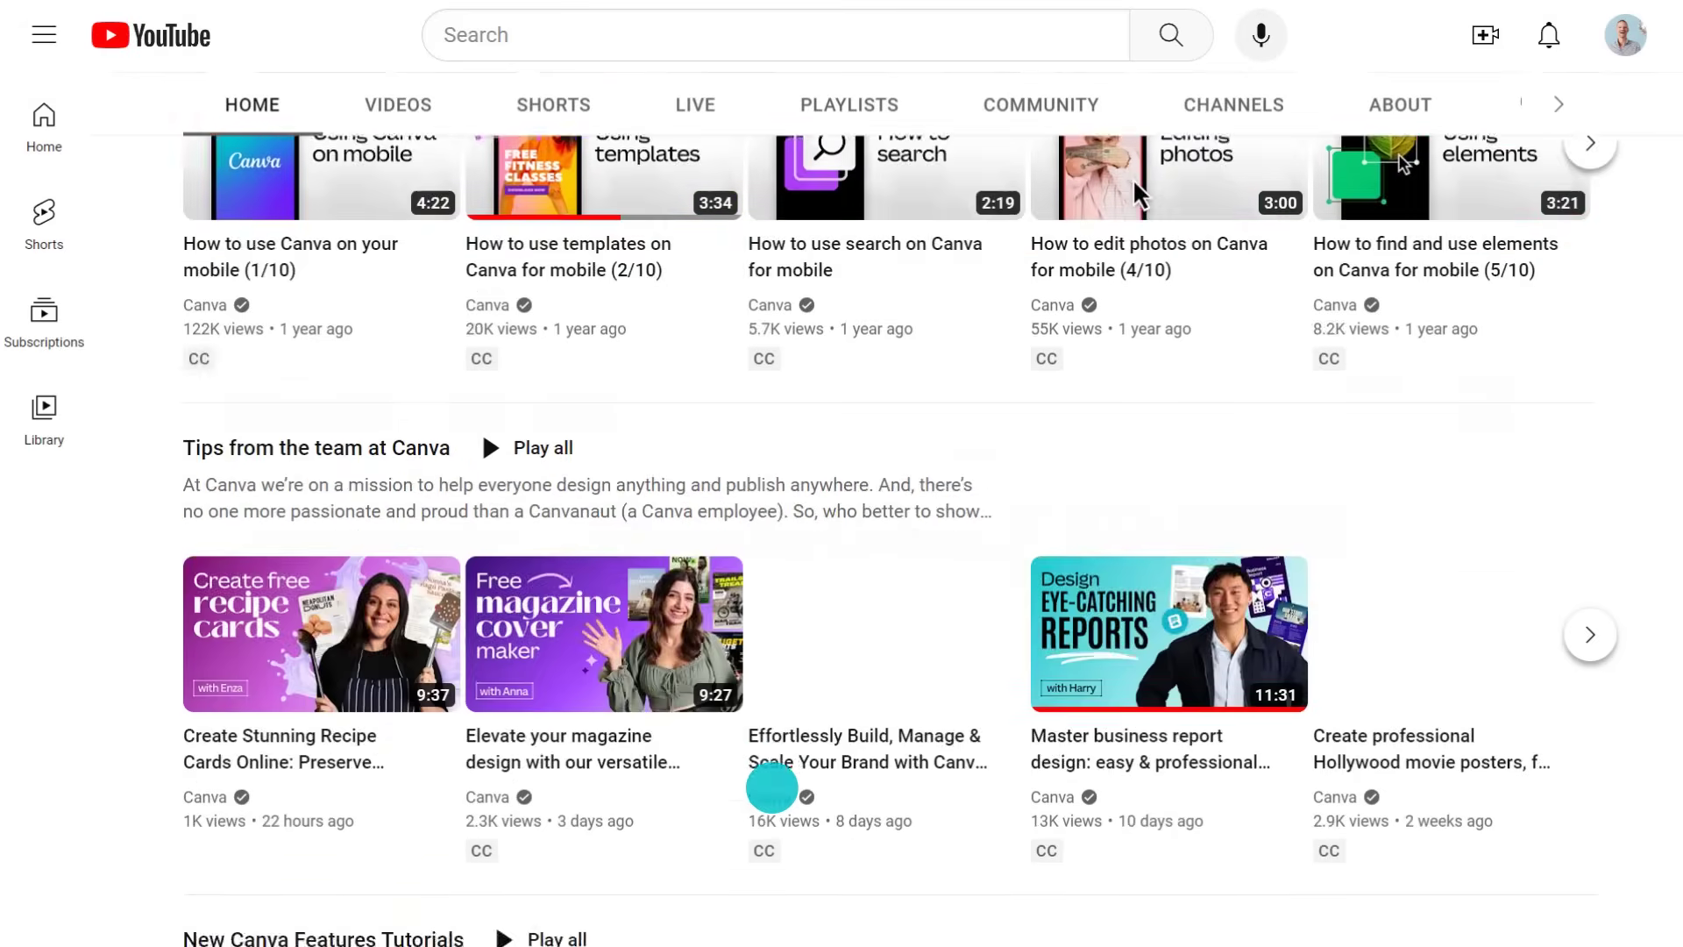
pyautogui.click(332, 447)
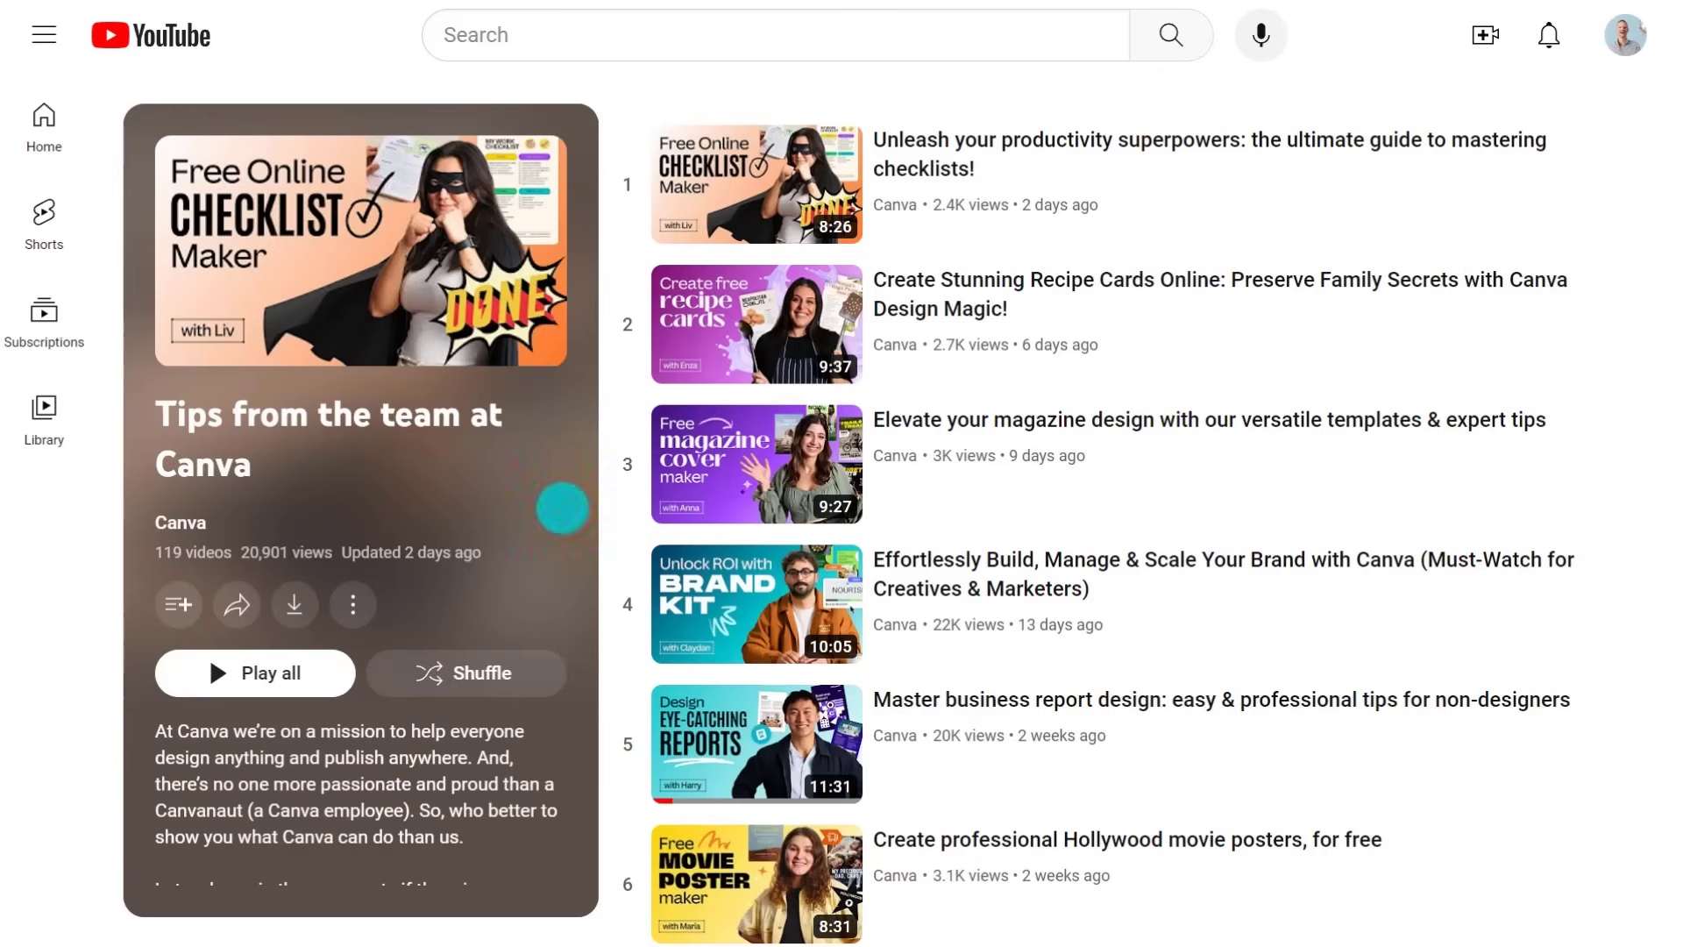
# Play the 'Master business report design' video from the playlist
pyautogui.scroll(-5, 627, 522)
pyautogui.scroll(-6, 628, 525)
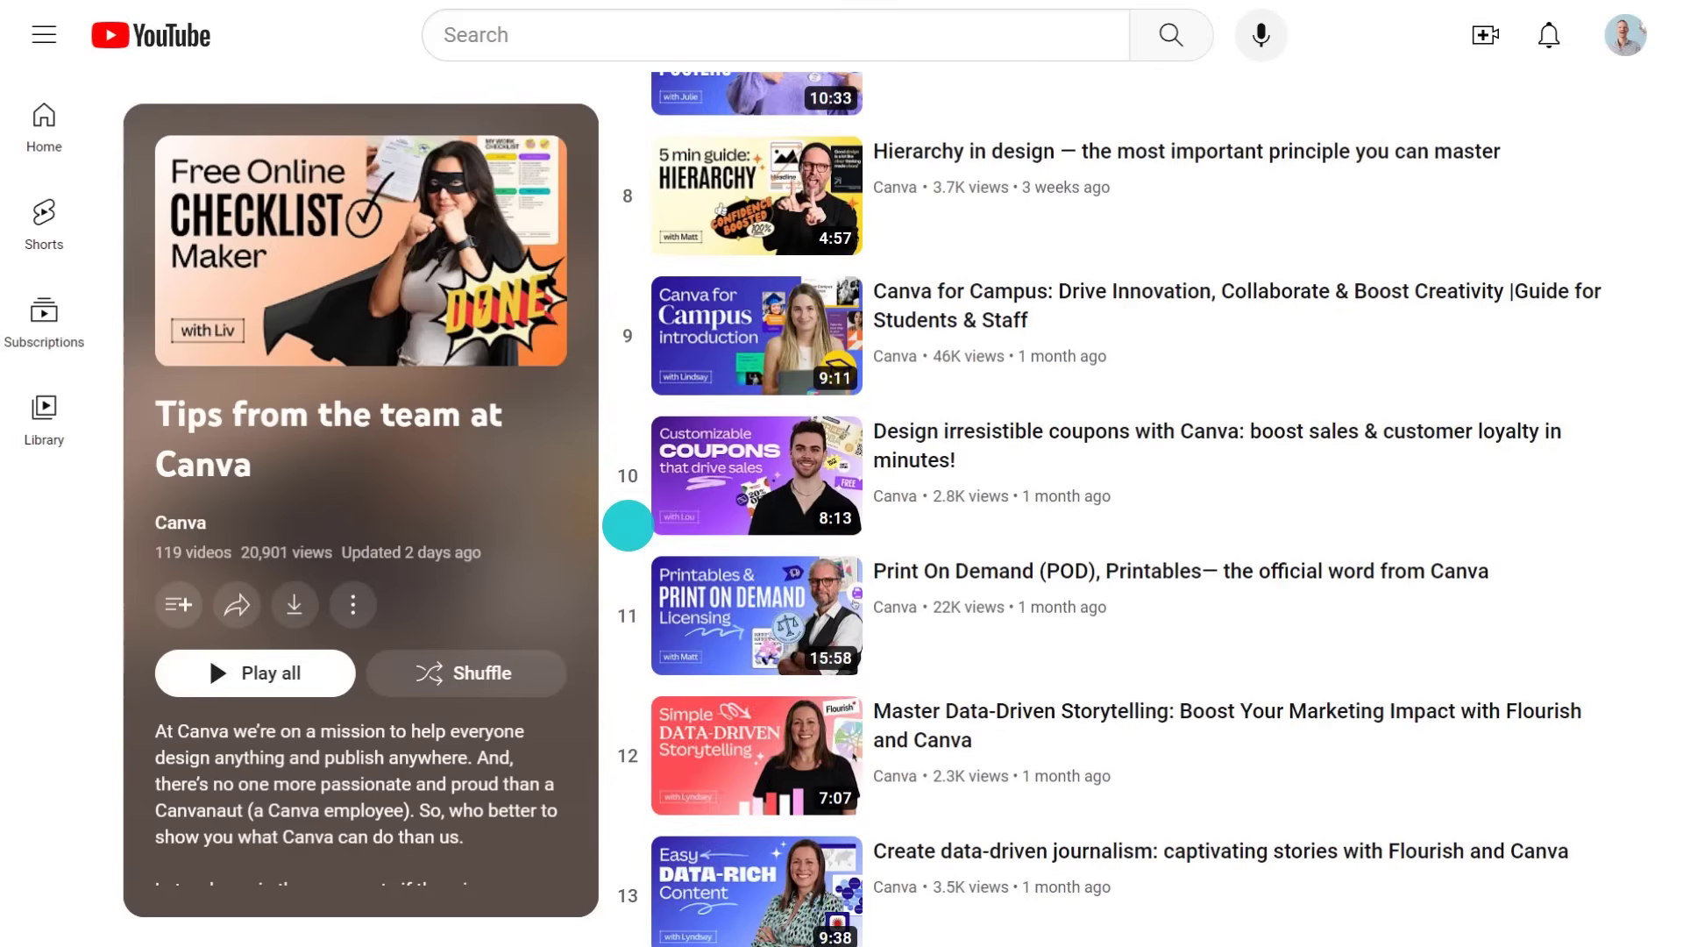
pyautogui.scroll(-6, 628, 525)
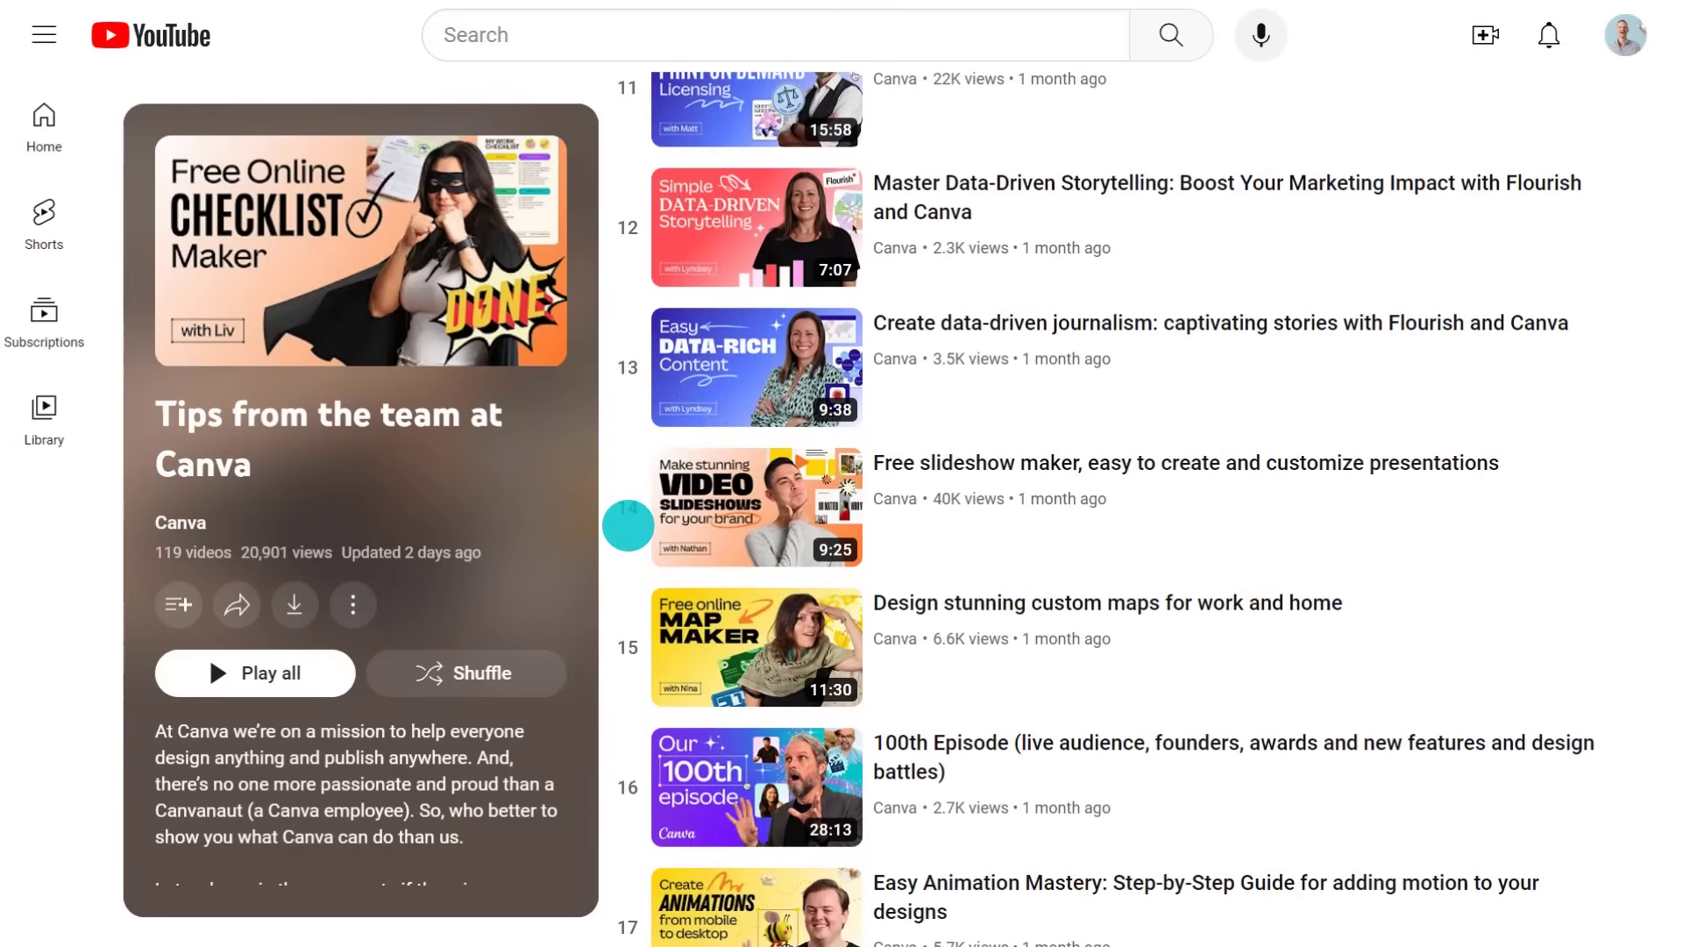
pyautogui.scroll(-5, 627, 525)
pyautogui.scroll(11, 648, 418)
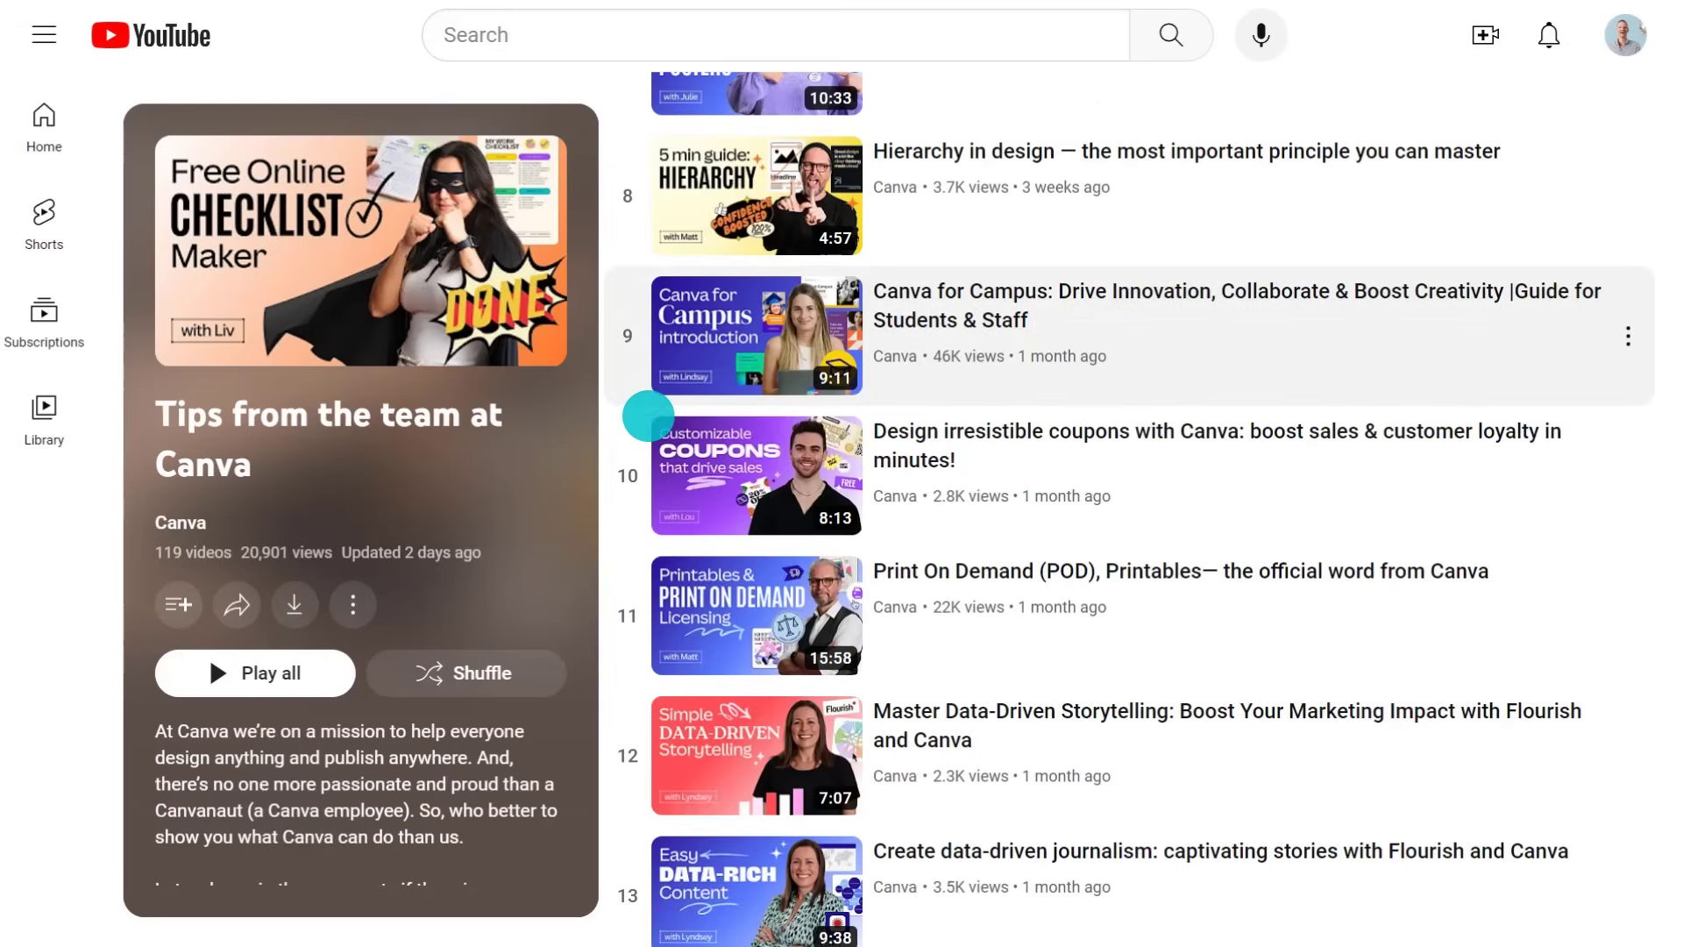
pyautogui.scroll(5, 648, 415)
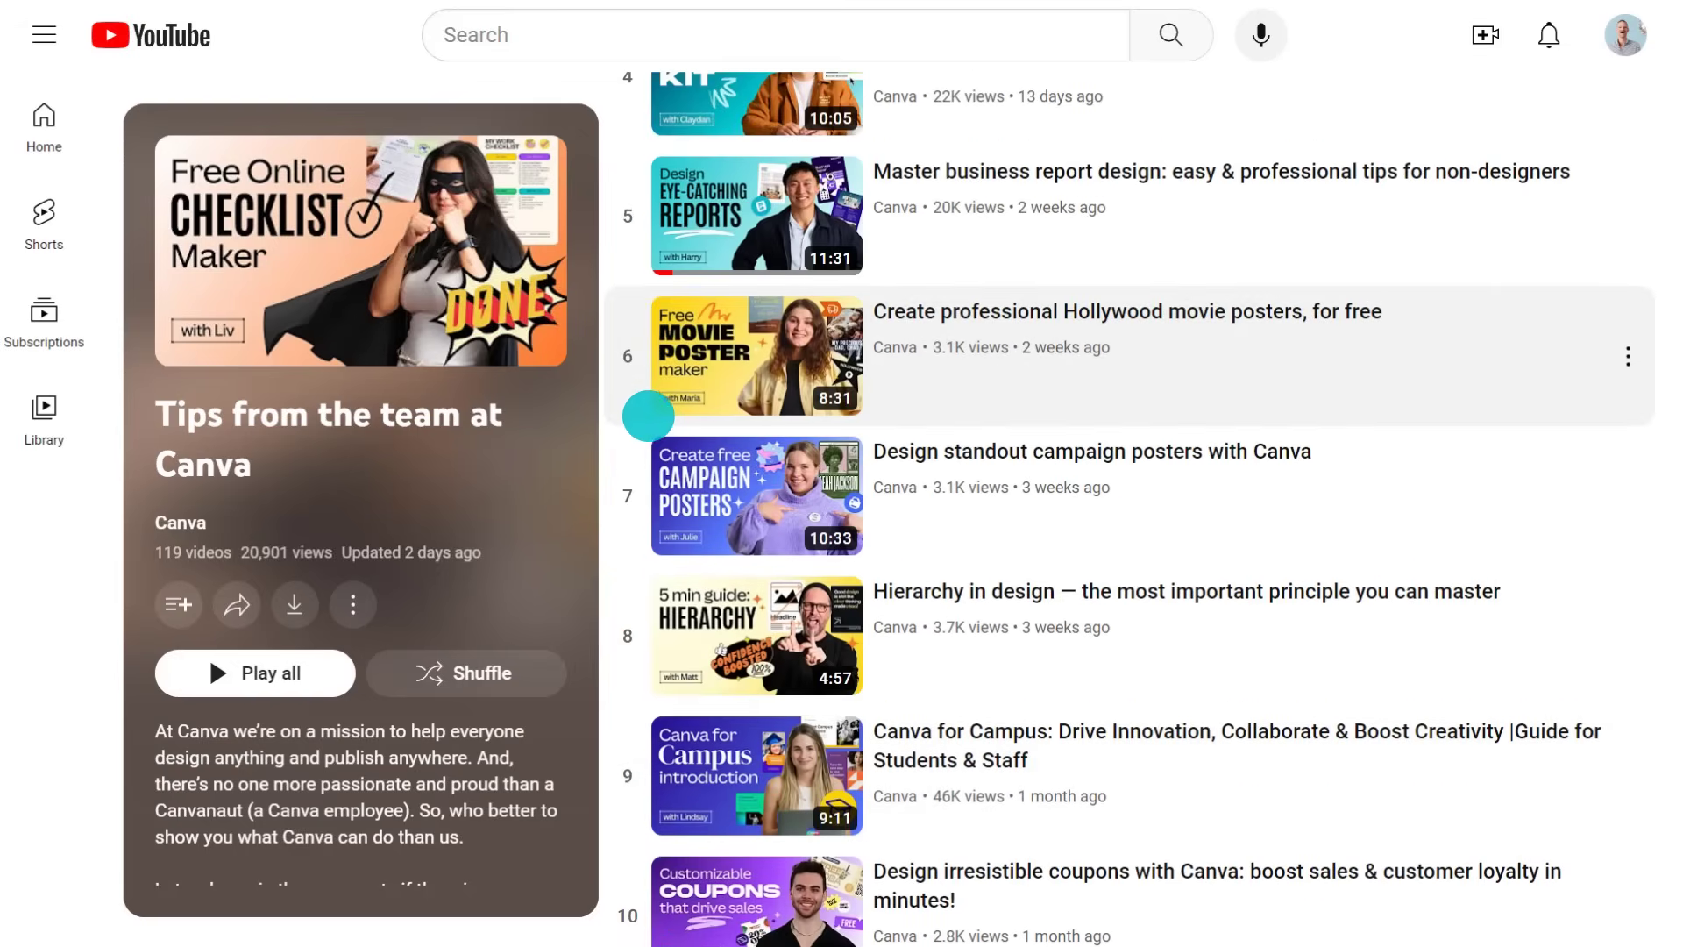
pyautogui.click(795, 206)
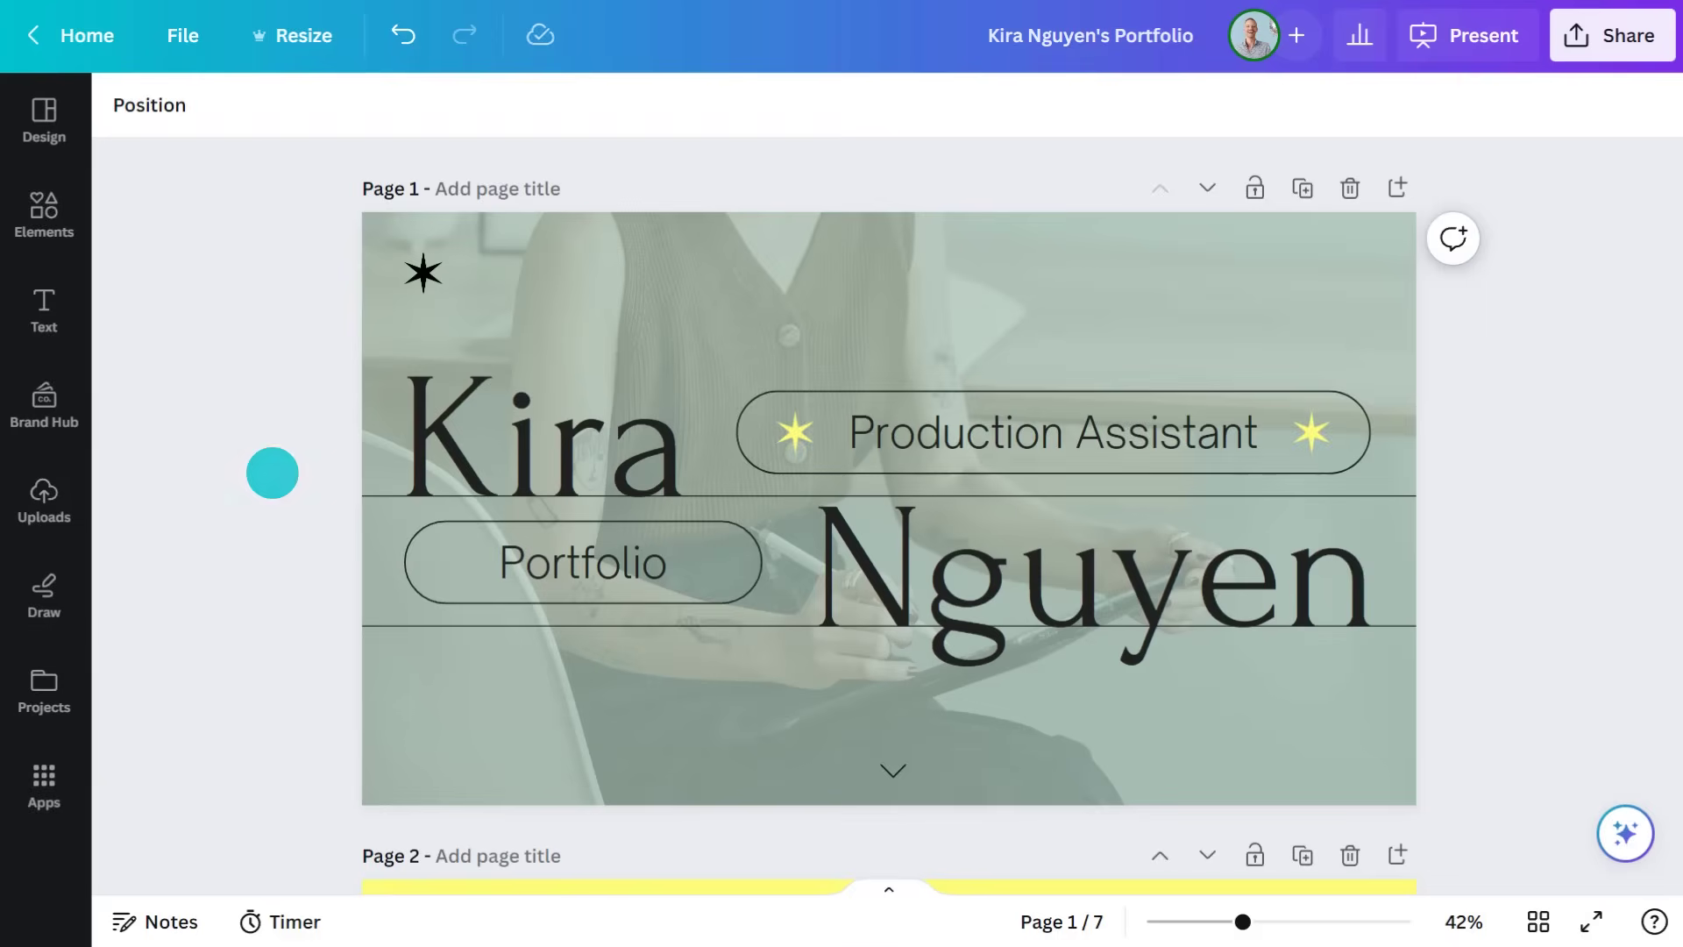
pyautogui.click(888, 890)
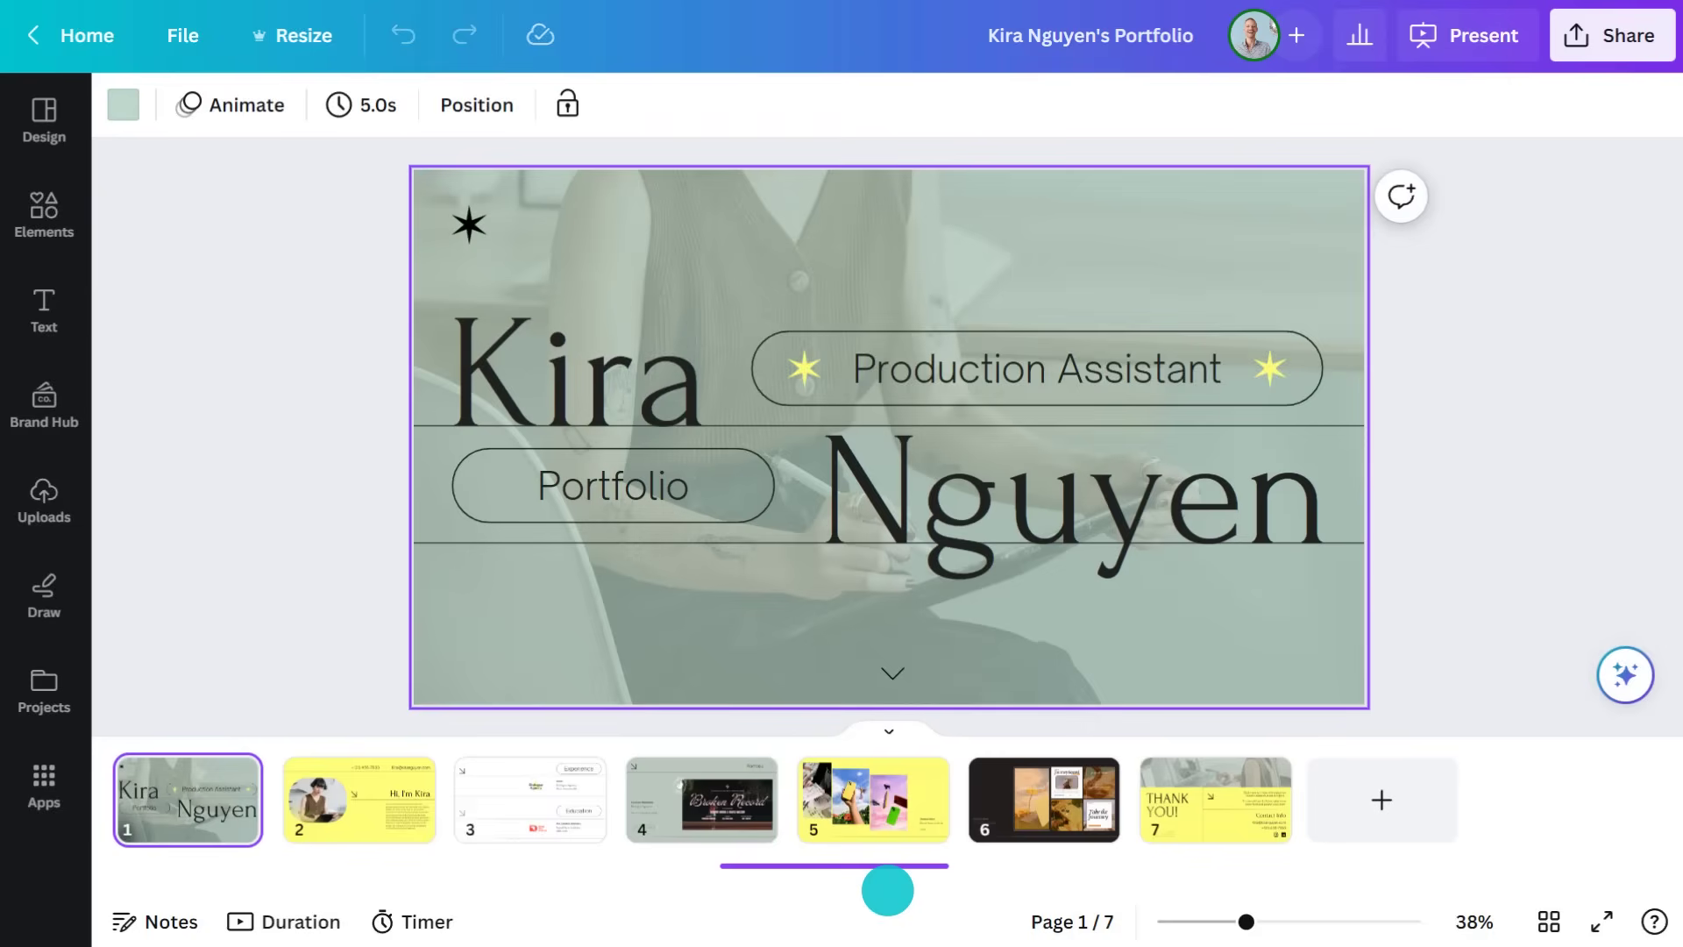
# Review portfolio pages 2–4, playing the Broken Record video, then return to page 1
pyautogui.click(349, 812)
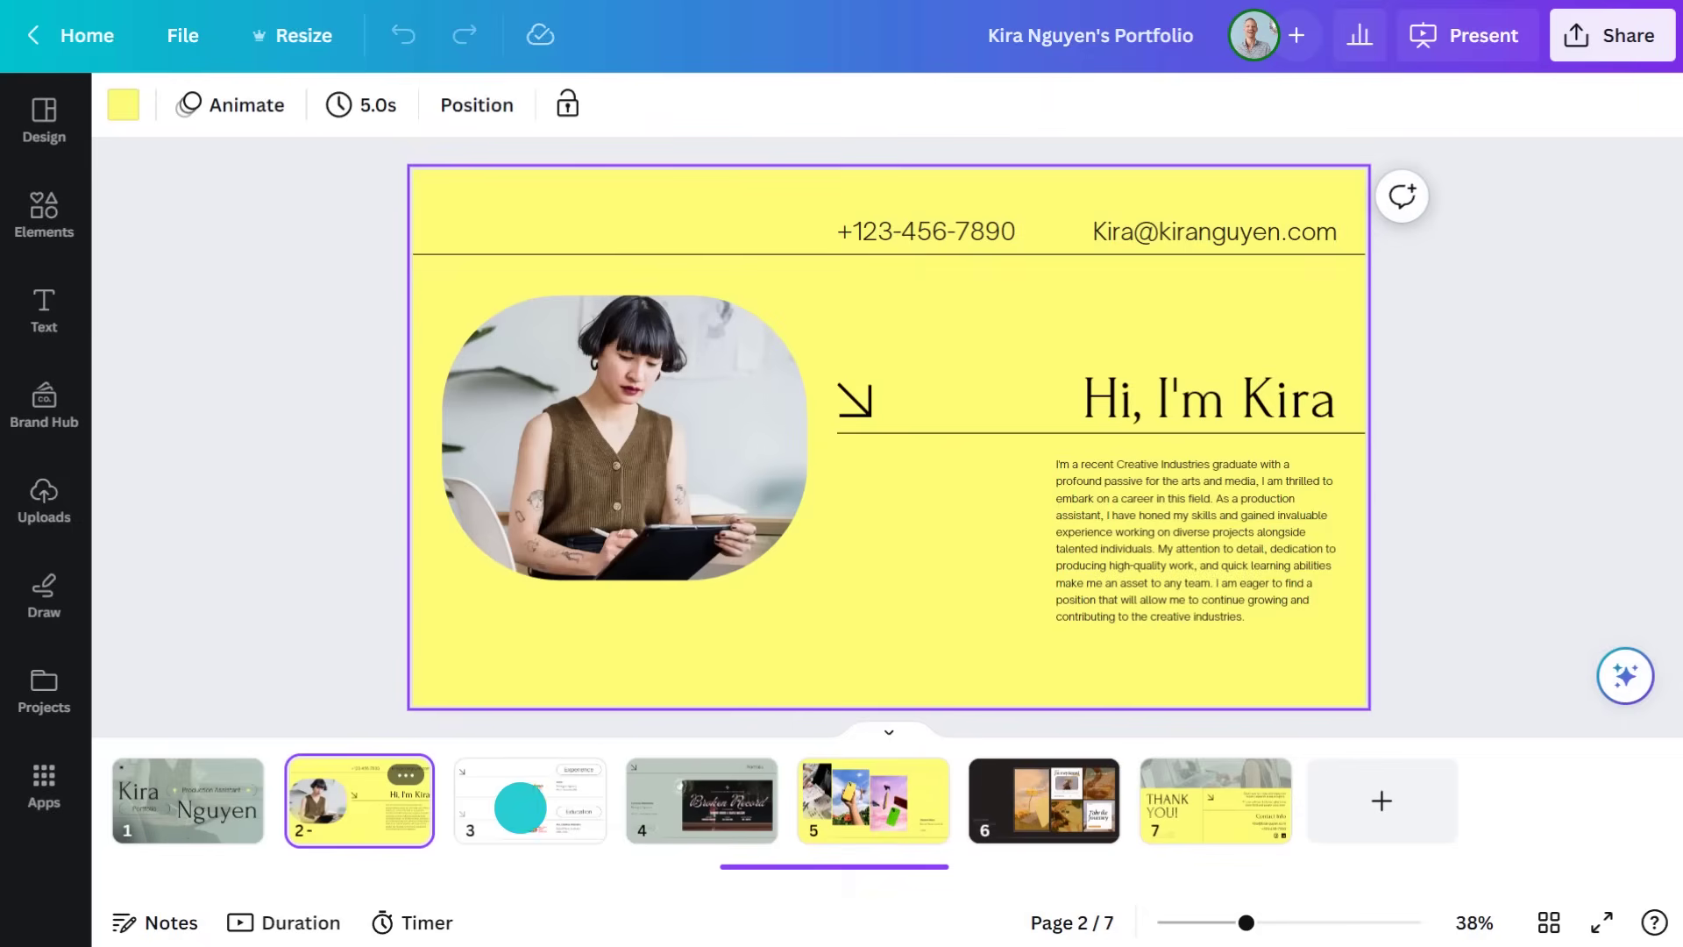
pyautogui.click(520, 807)
pyautogui.click(815, 868)
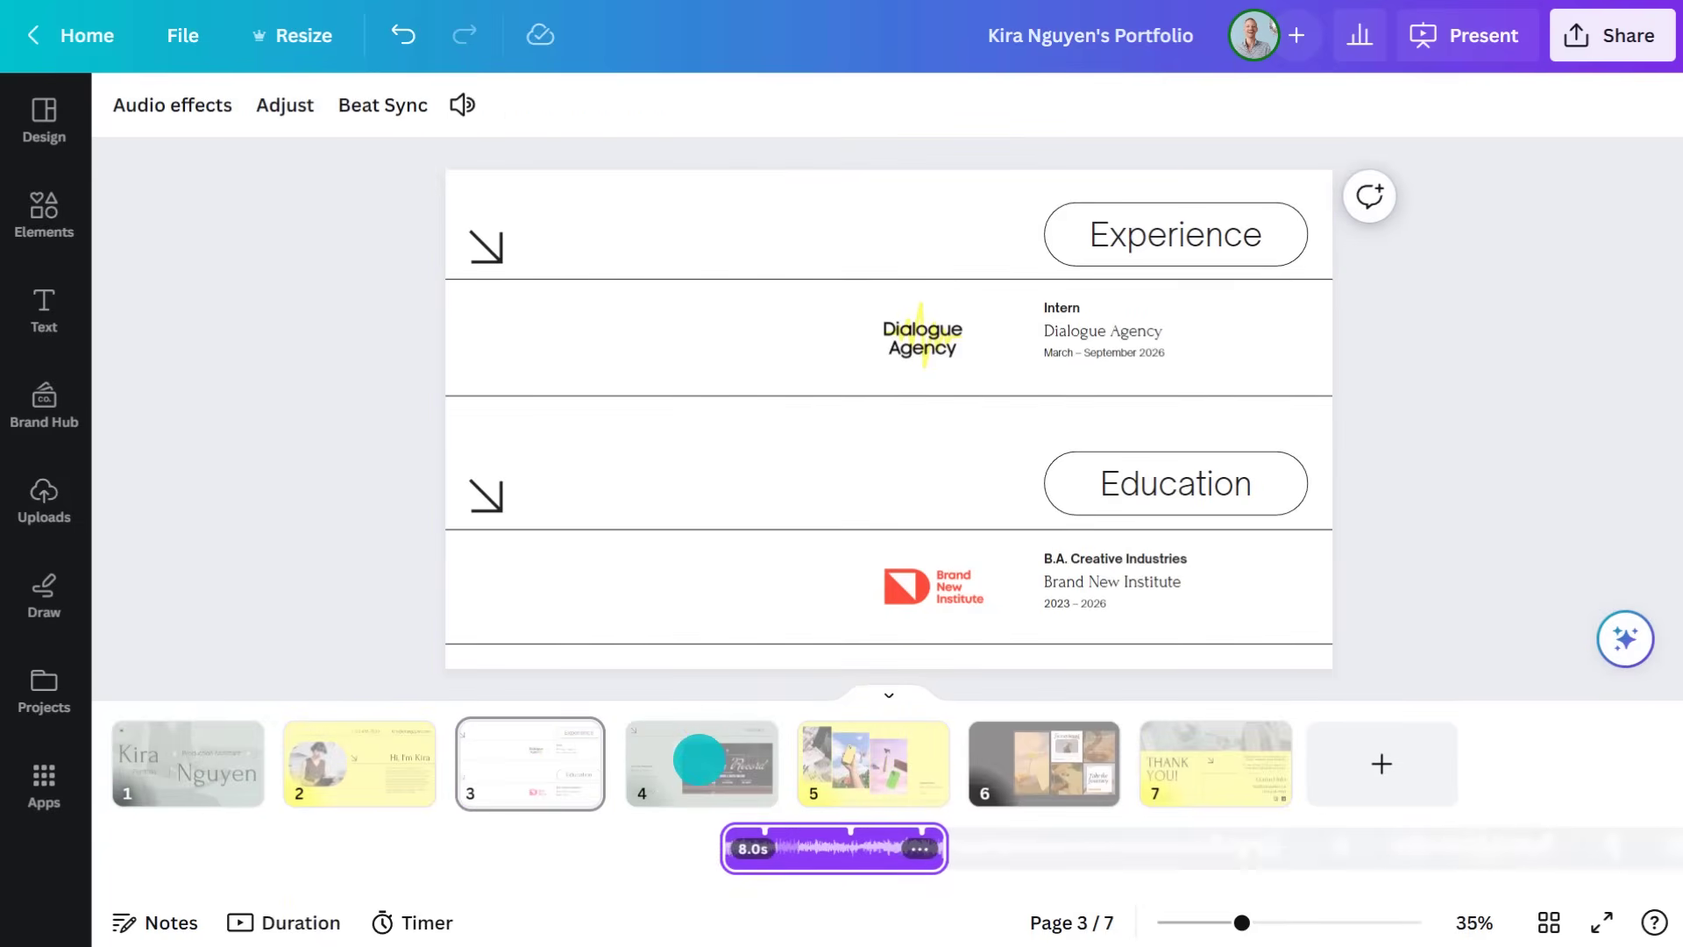
pyautogui.click(699, 759)
pyautogui.click(1041, 446)
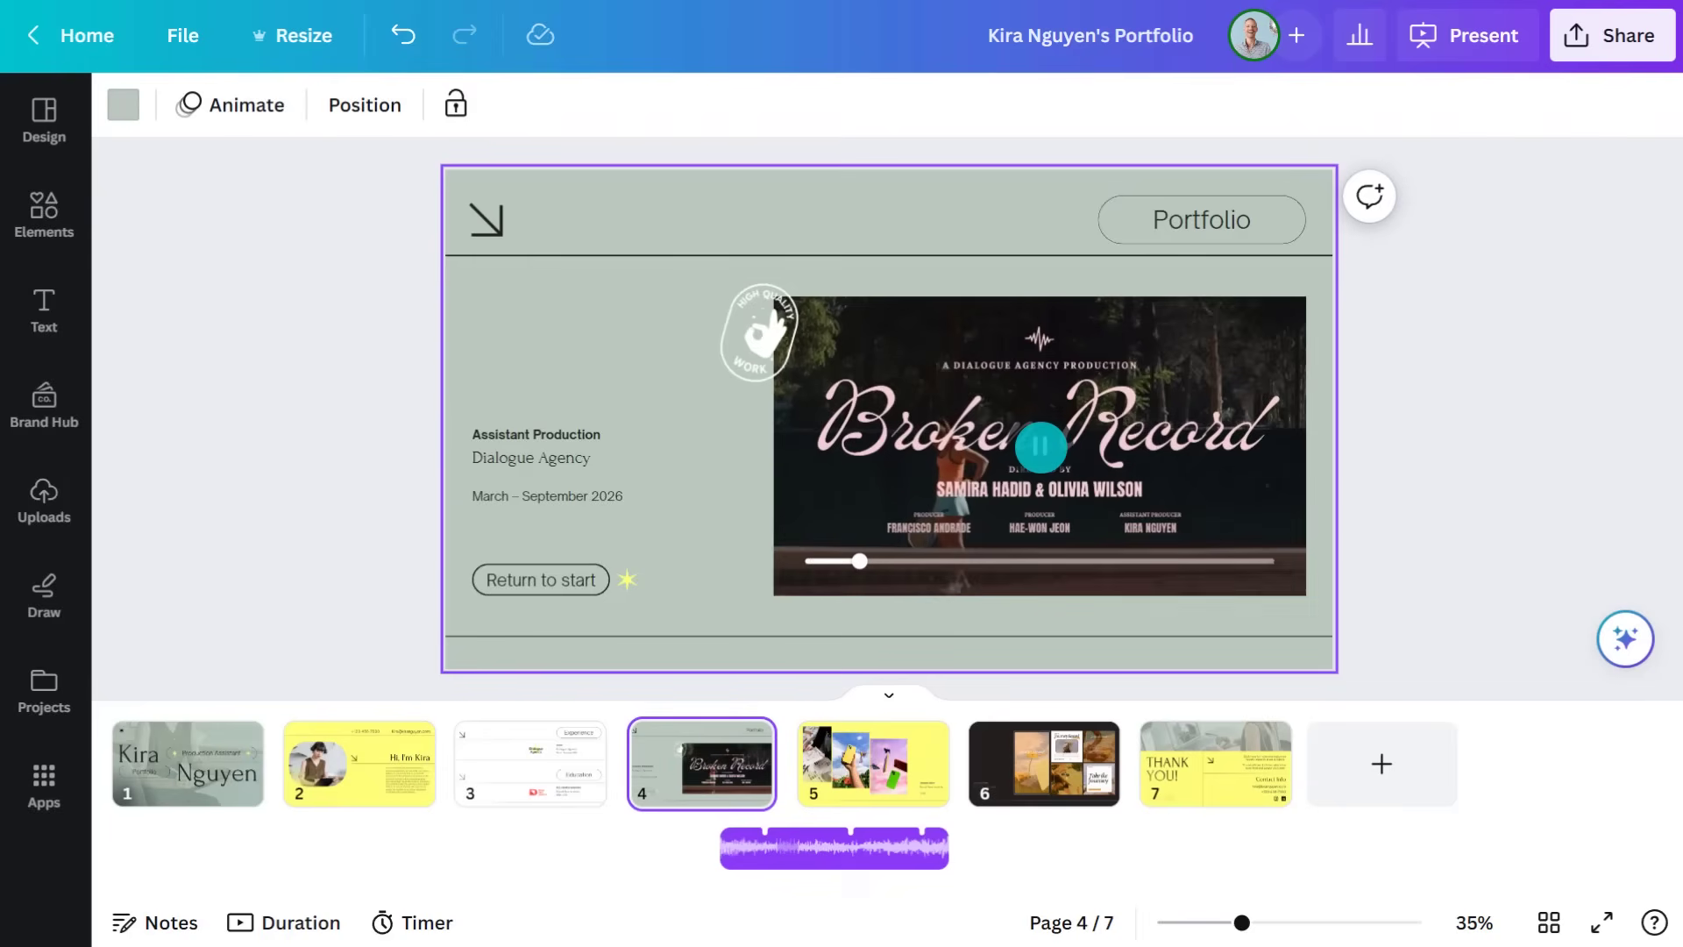
pyautogui.click(195, 768)
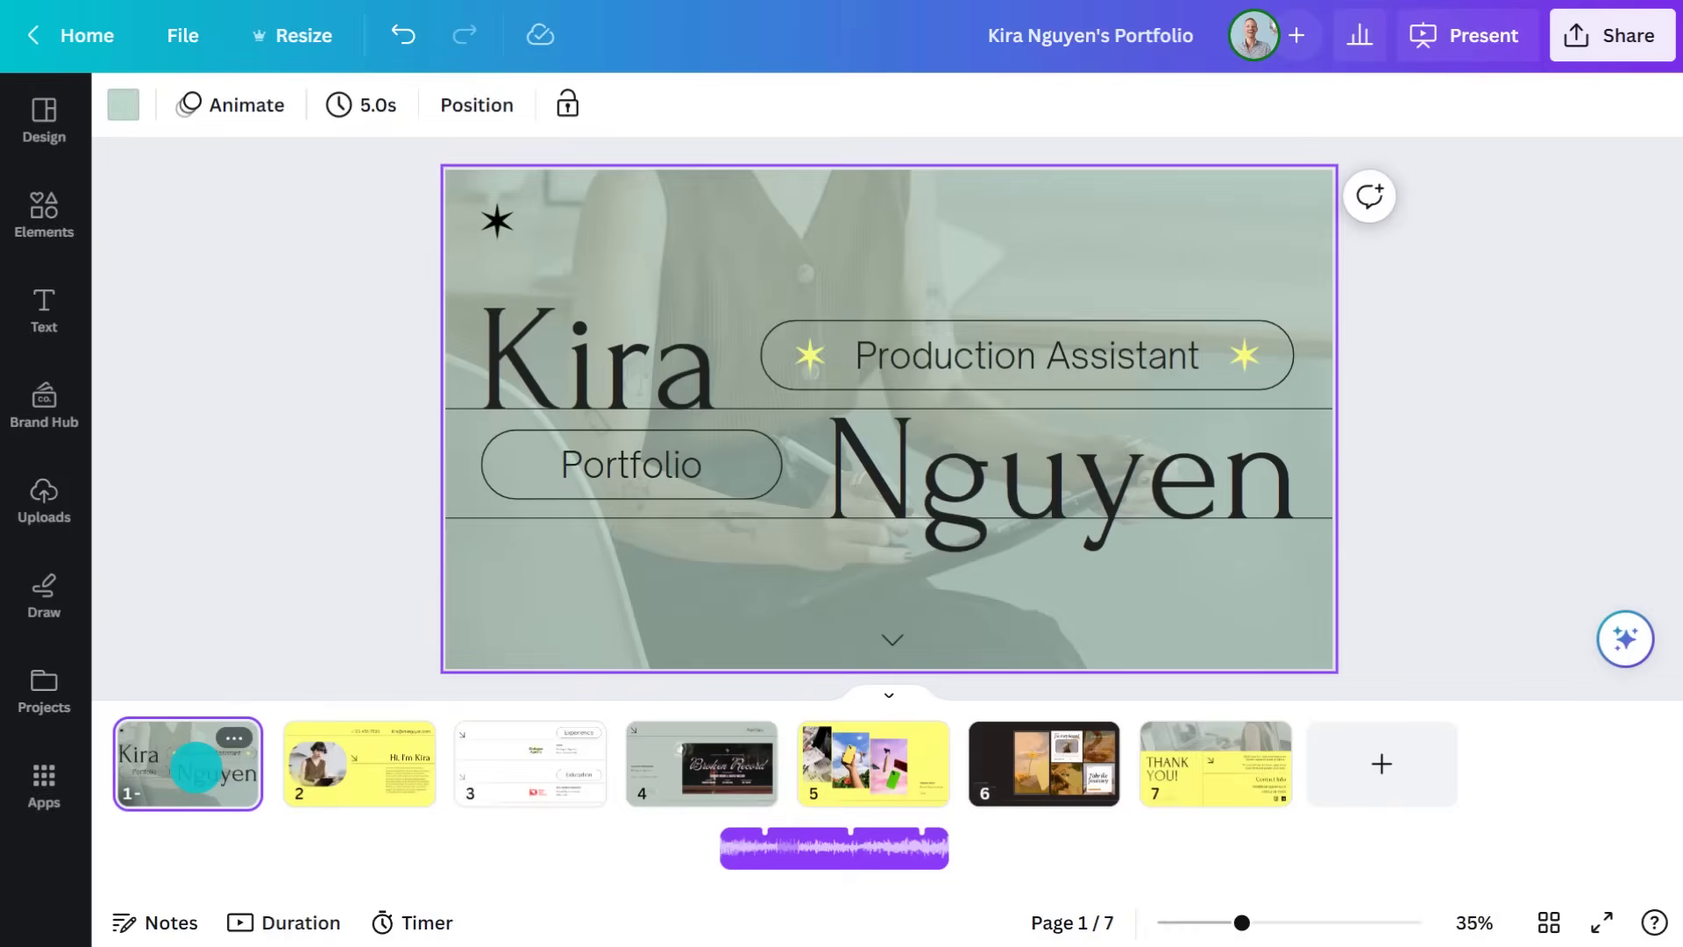
# Copy a view-only link for the portfolio
pyautogui.click(1614, 40)
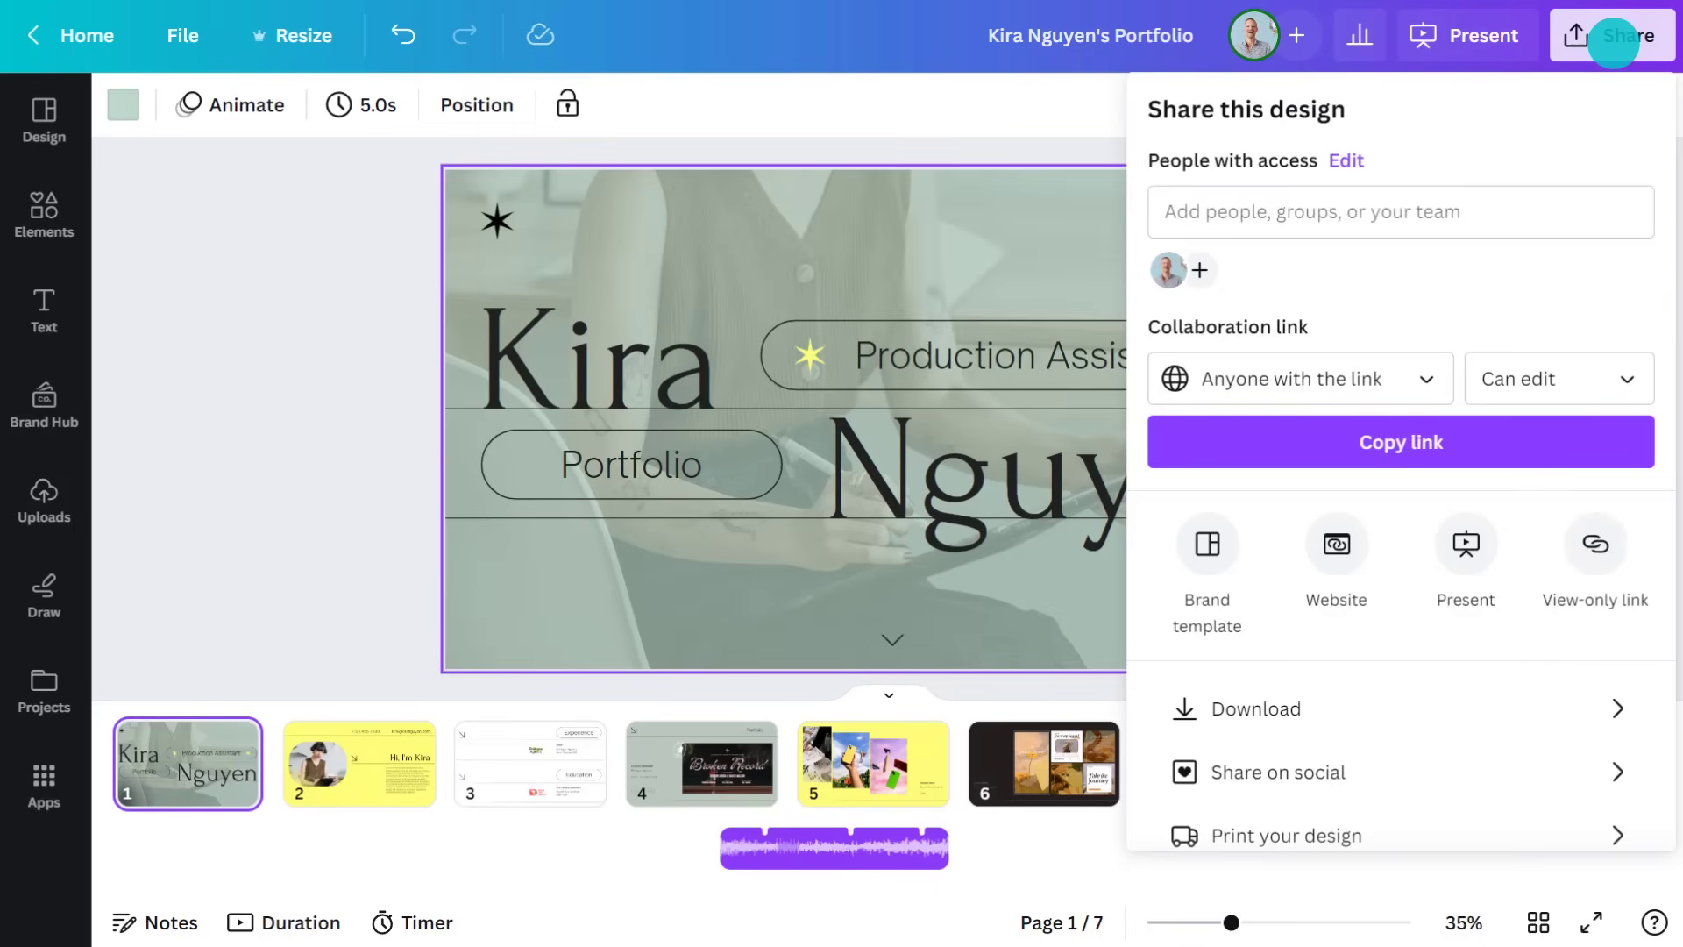
pyautogui.click(1595, 543)
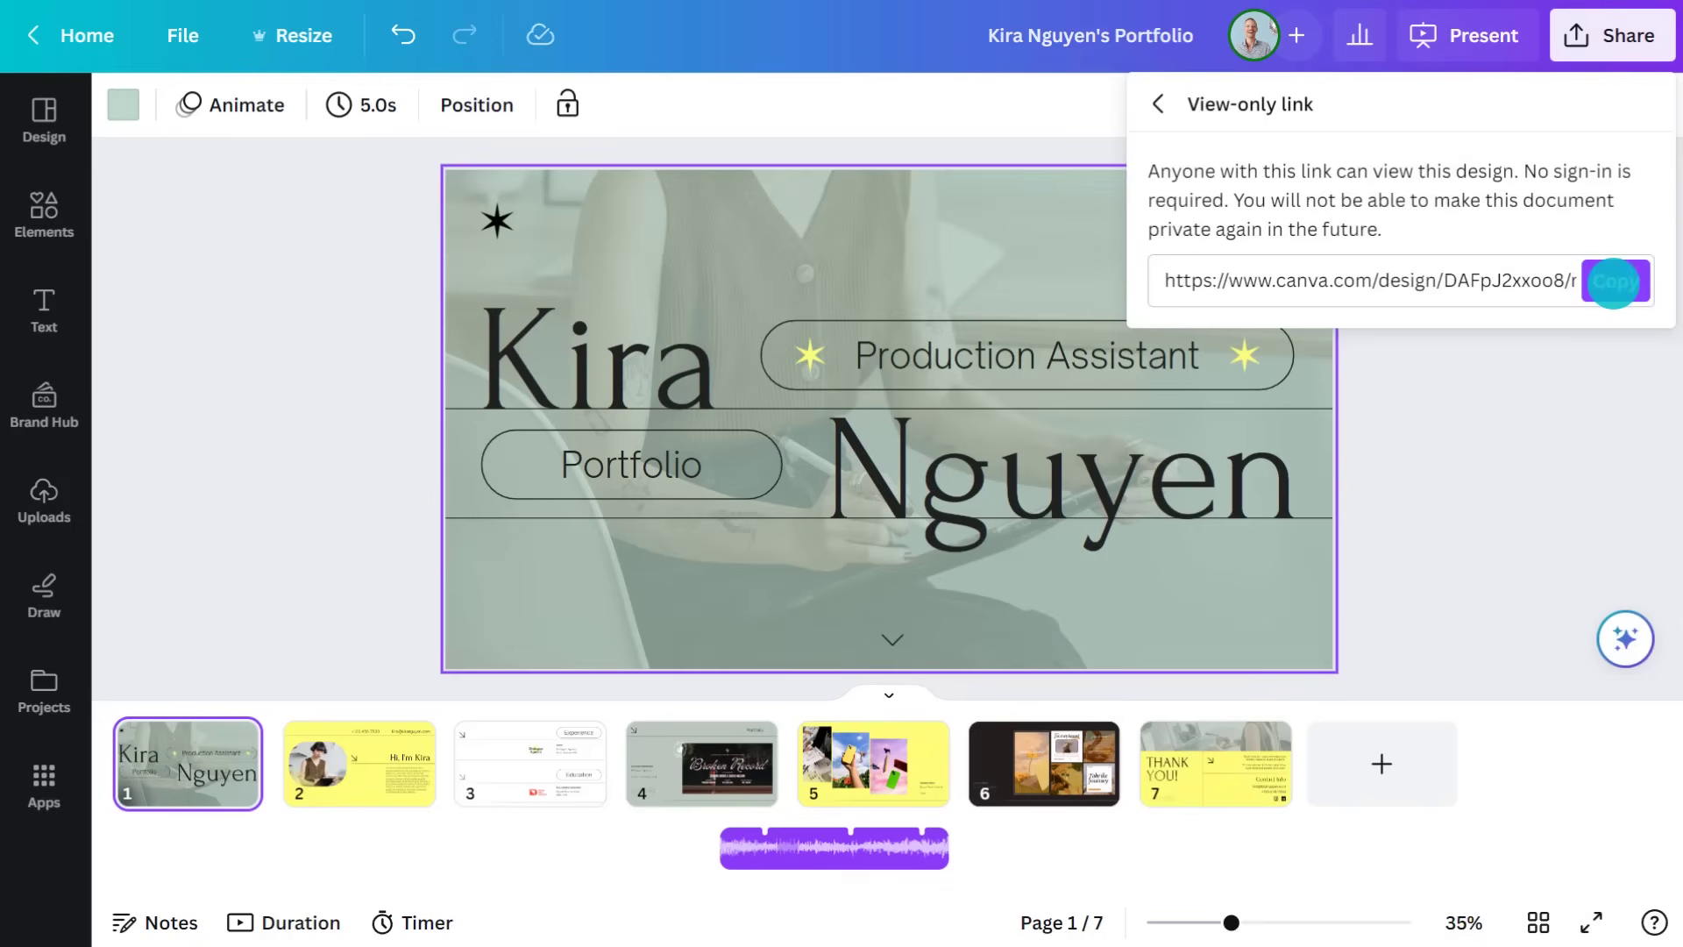
pyautogui.click(1613, 281)
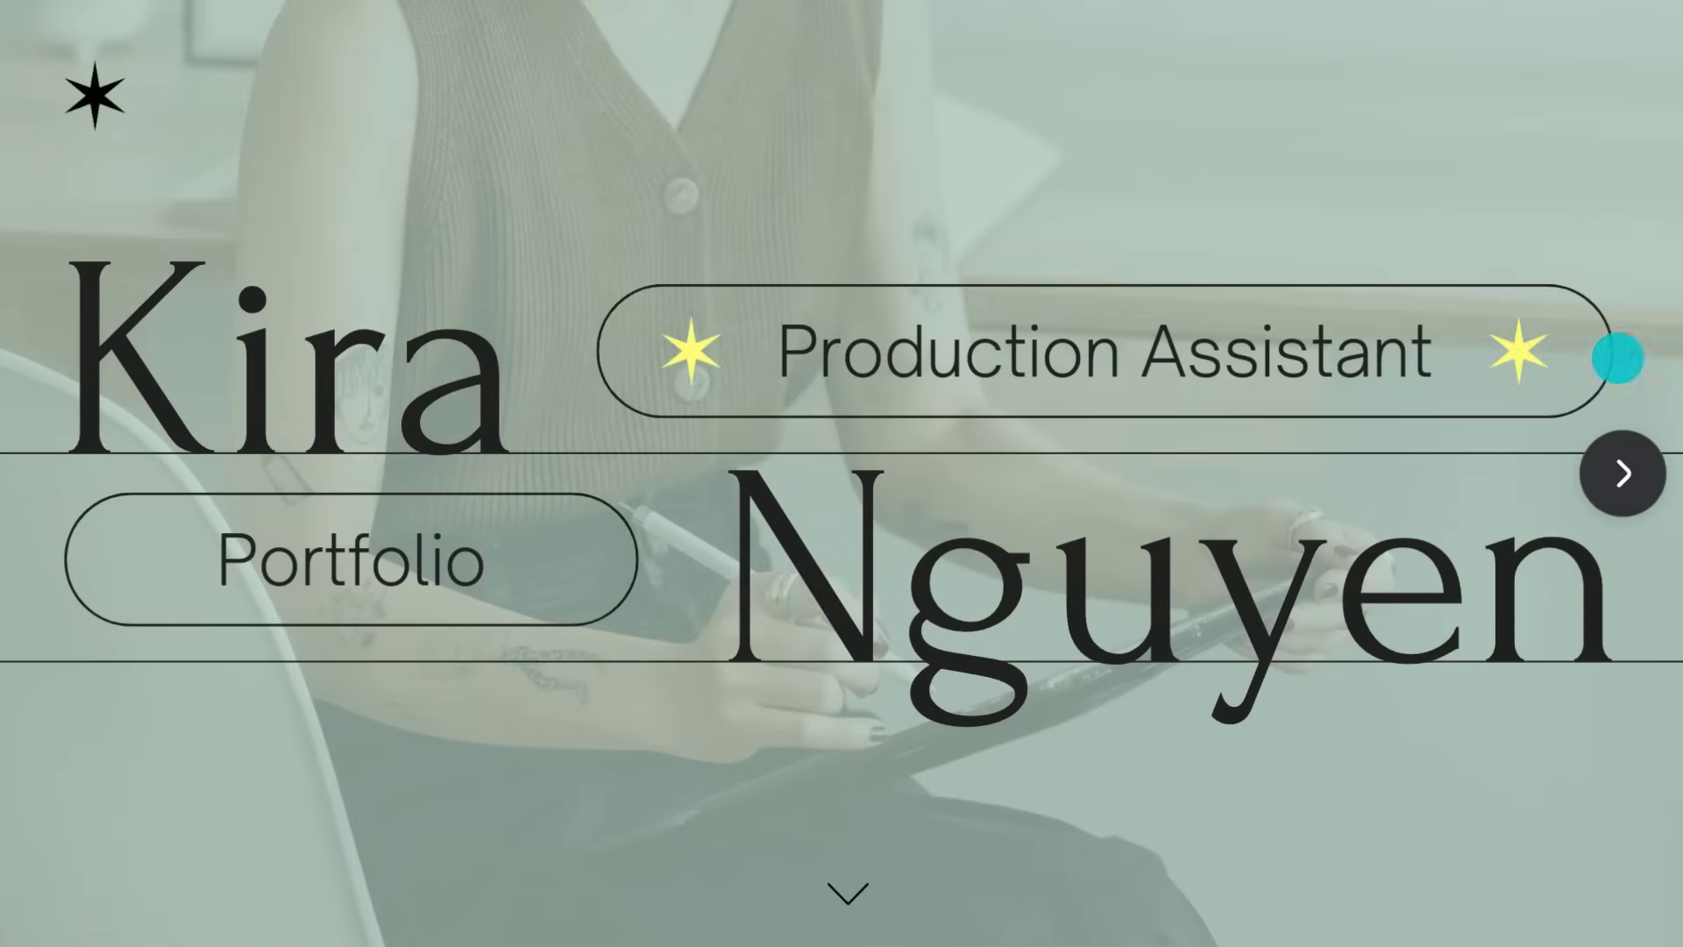
# Advance through the shared portfolio pages to the THANK YOU! contact page
pyautogui.click(1622, 474)
pyautogui.click(1625, 473)
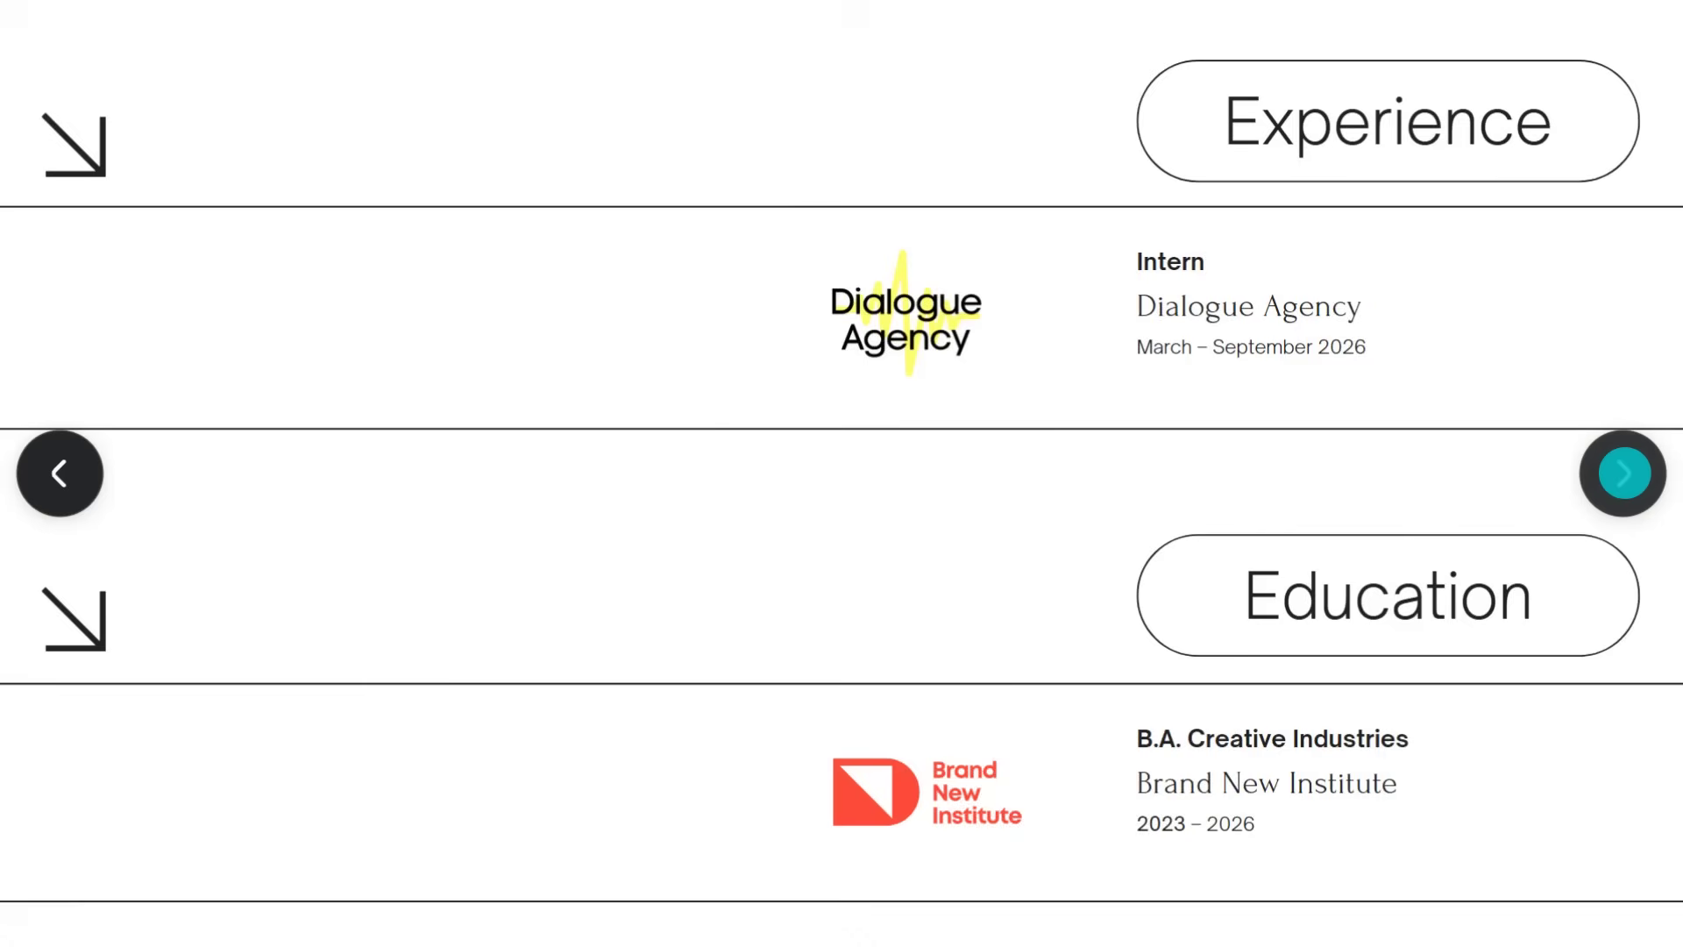
pyautogui.click(1625, 474)
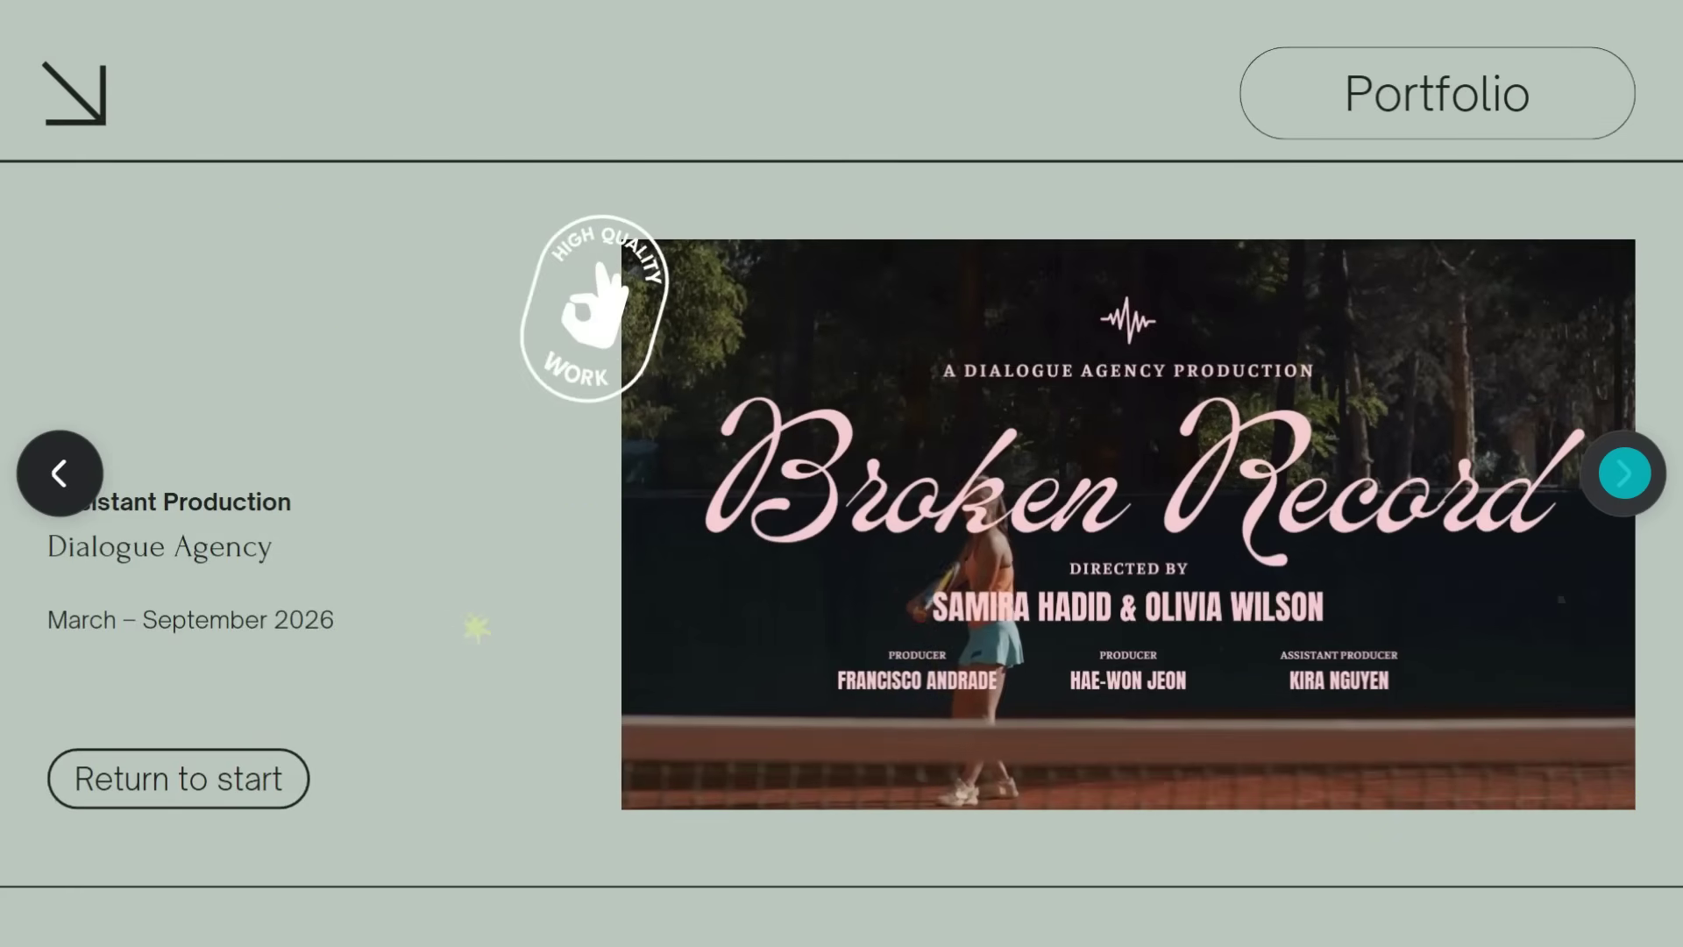
pyautogui.click(1625, 473)
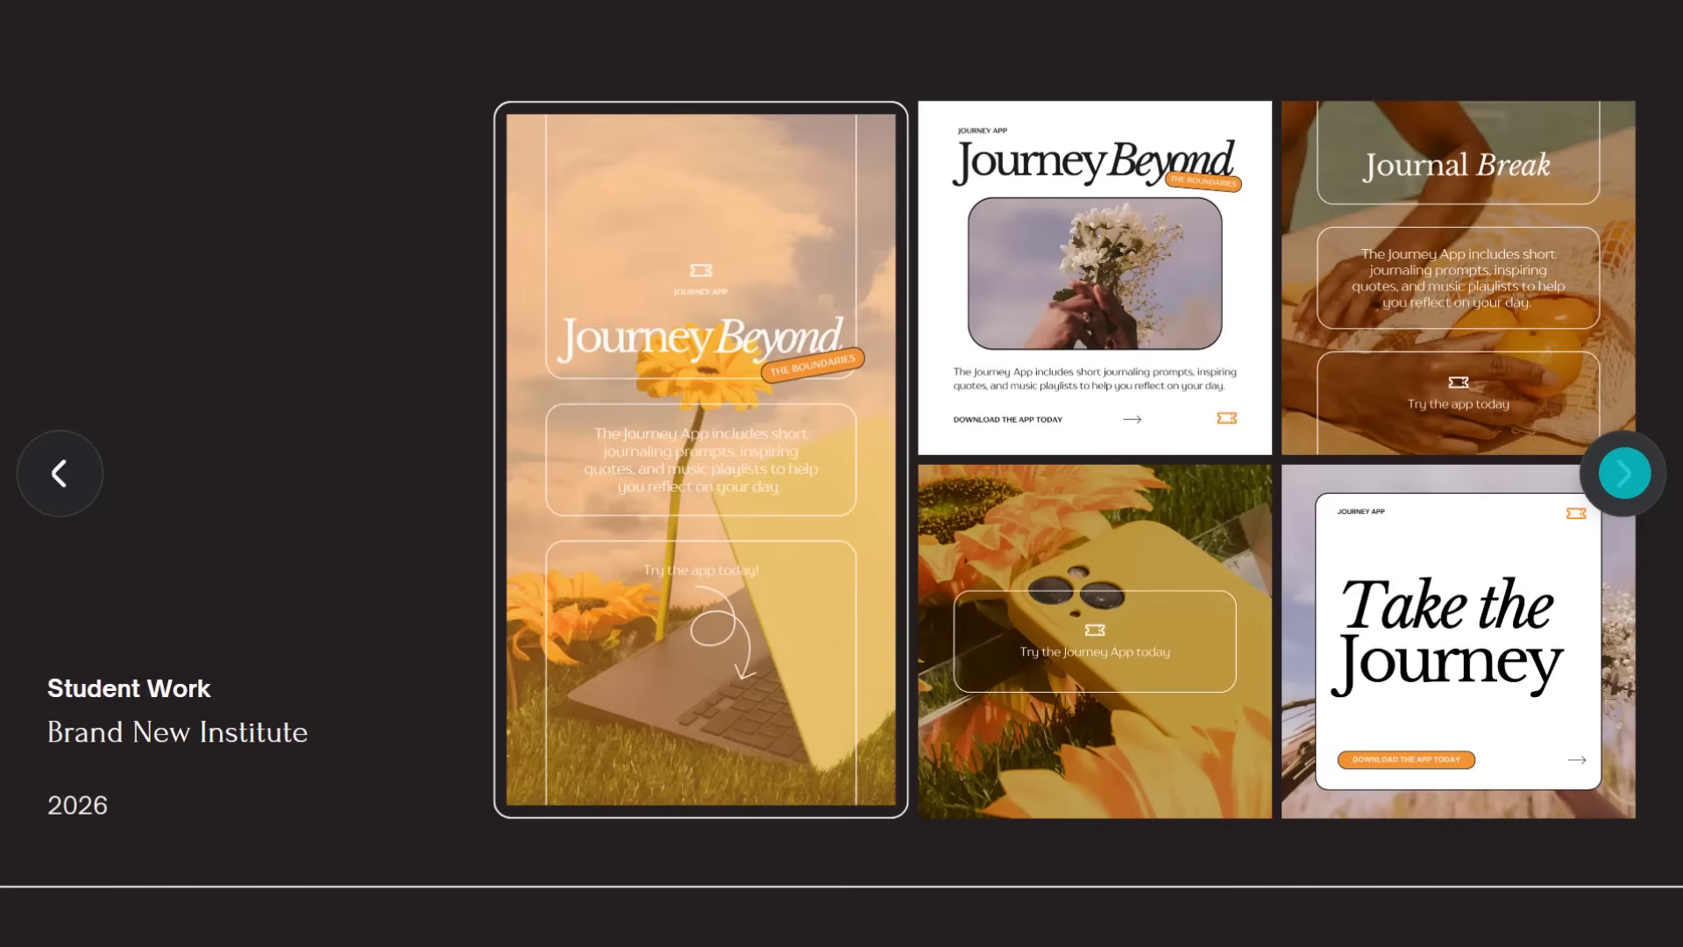
pyautogui.click(1624, 474)
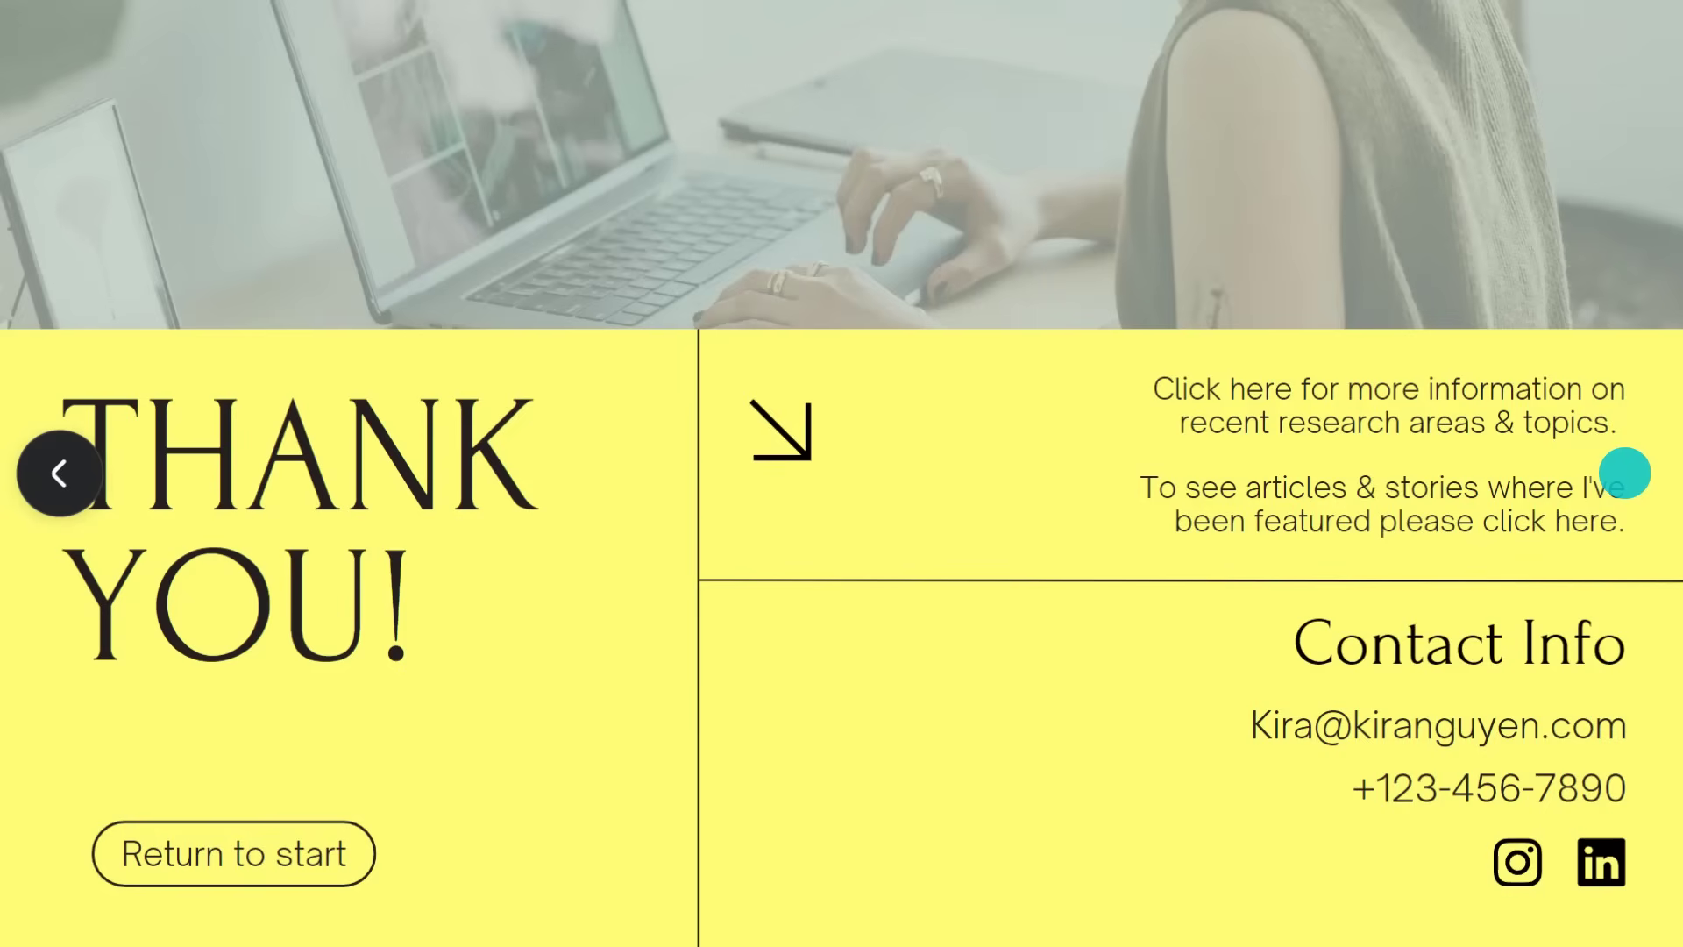
# Jump back to the title page and copy the portfolio's link
pyautogui.click(245, 852)
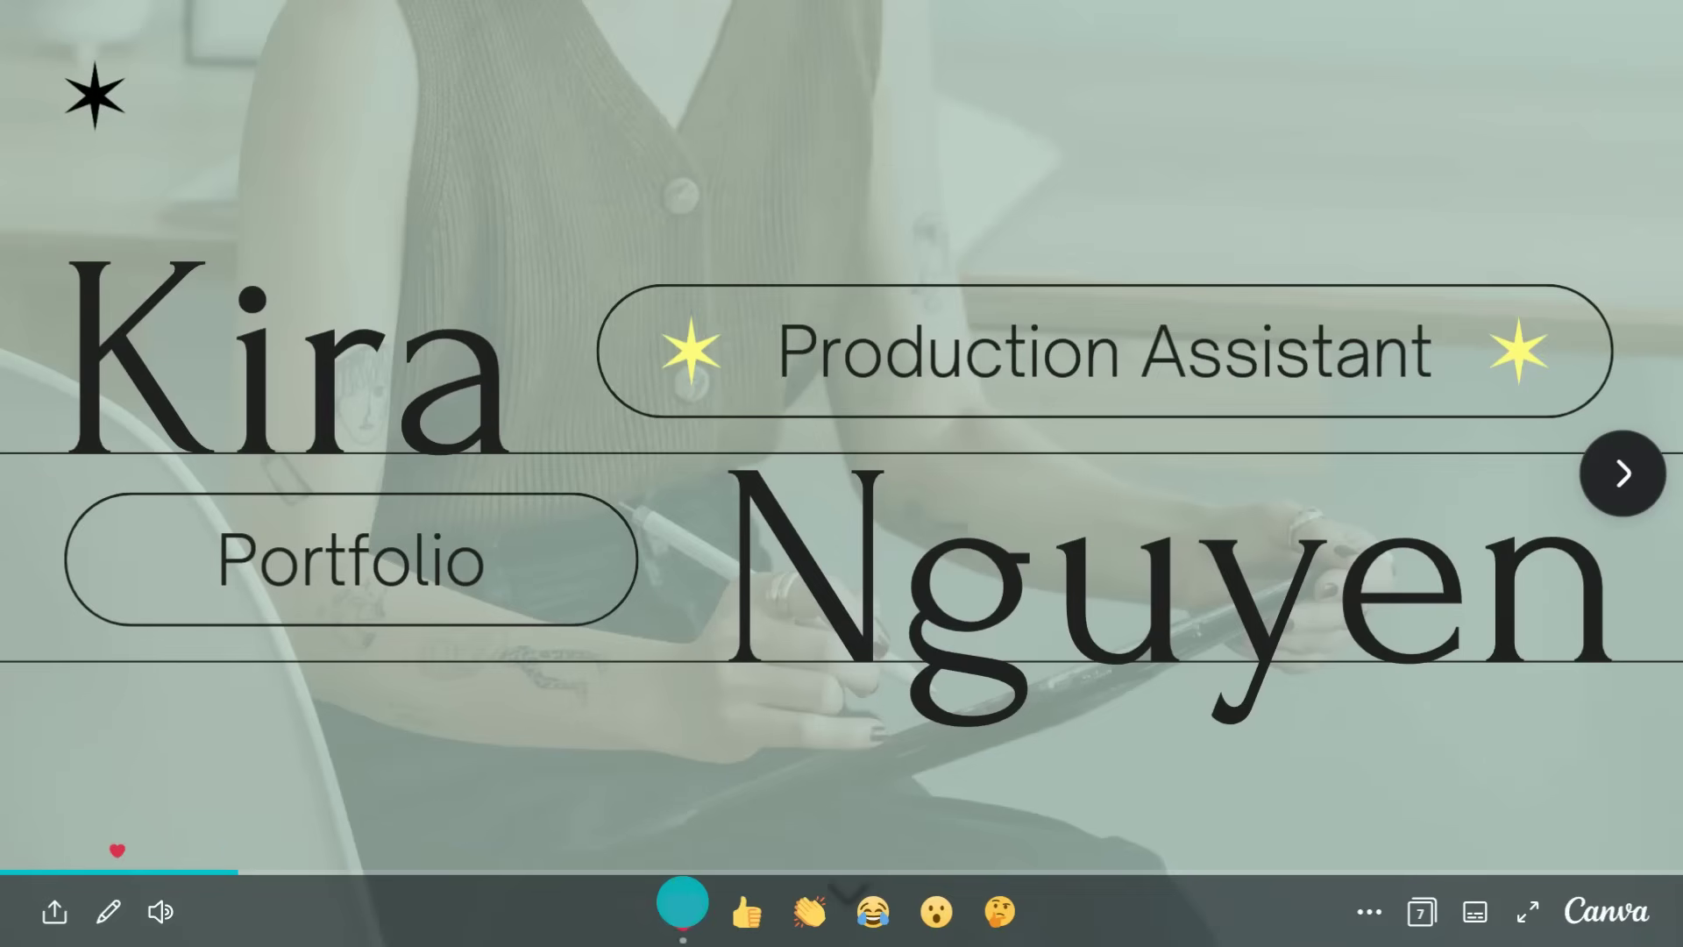
pyautogui.click(54, 911)
pyautogui.click(735, 588)
# Review the portfolio's engagement and link-click insights, then create a Marketing email unique link
pyautogui.press('Escape')
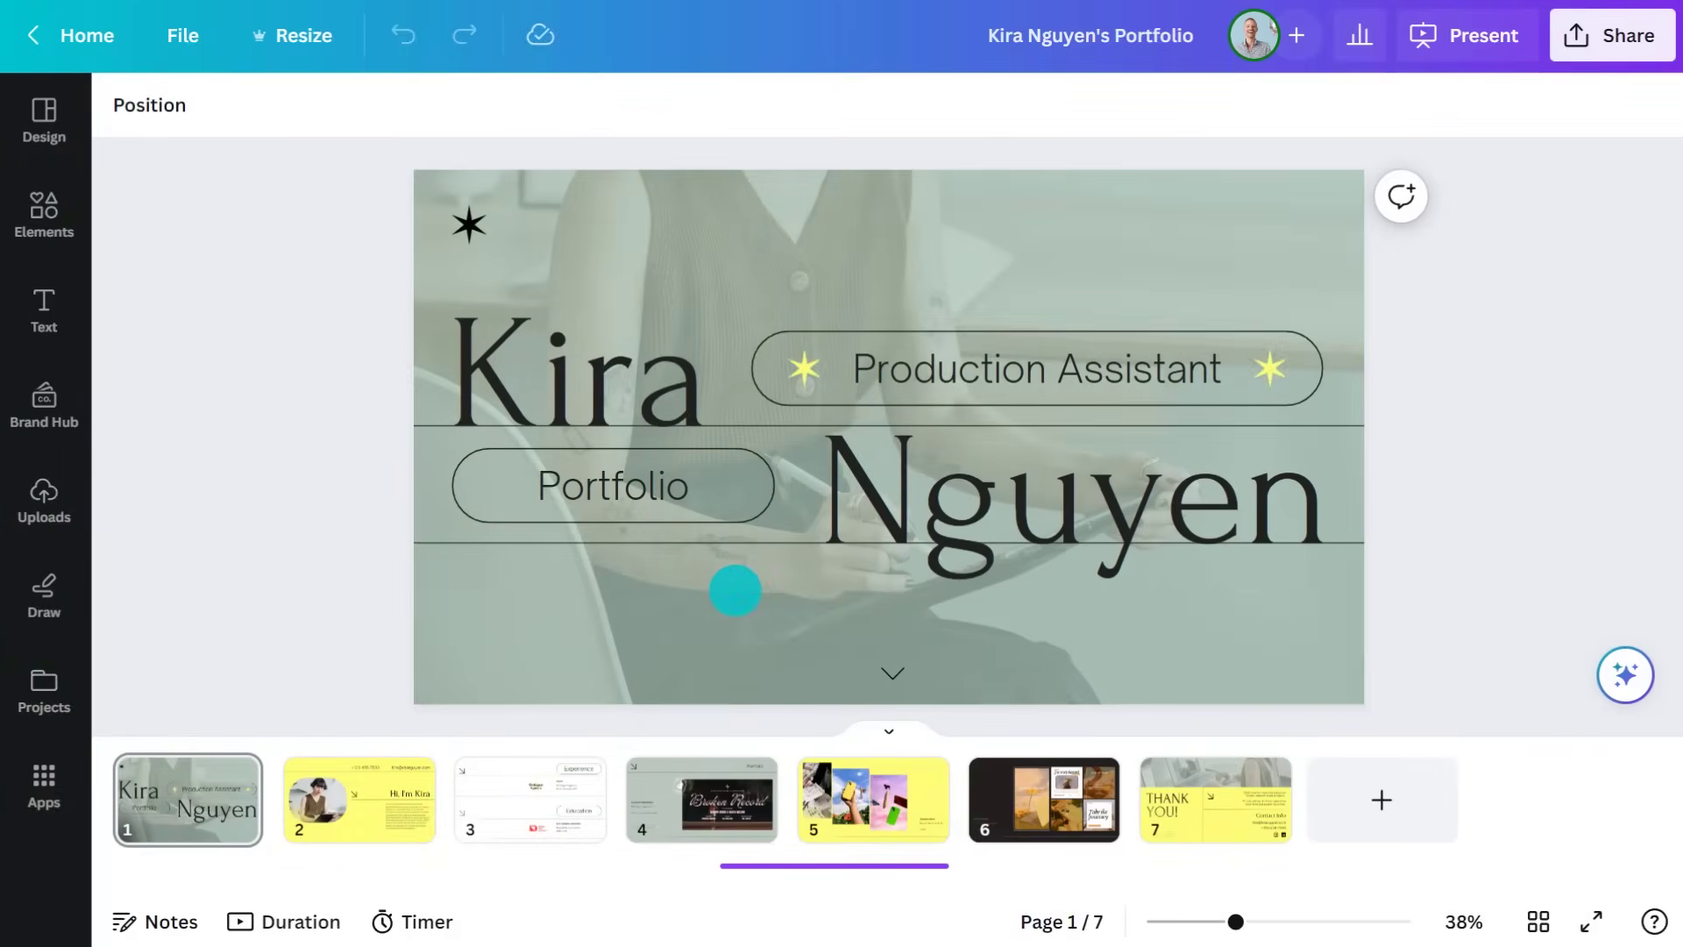
pyautogui.click(1361, 36)
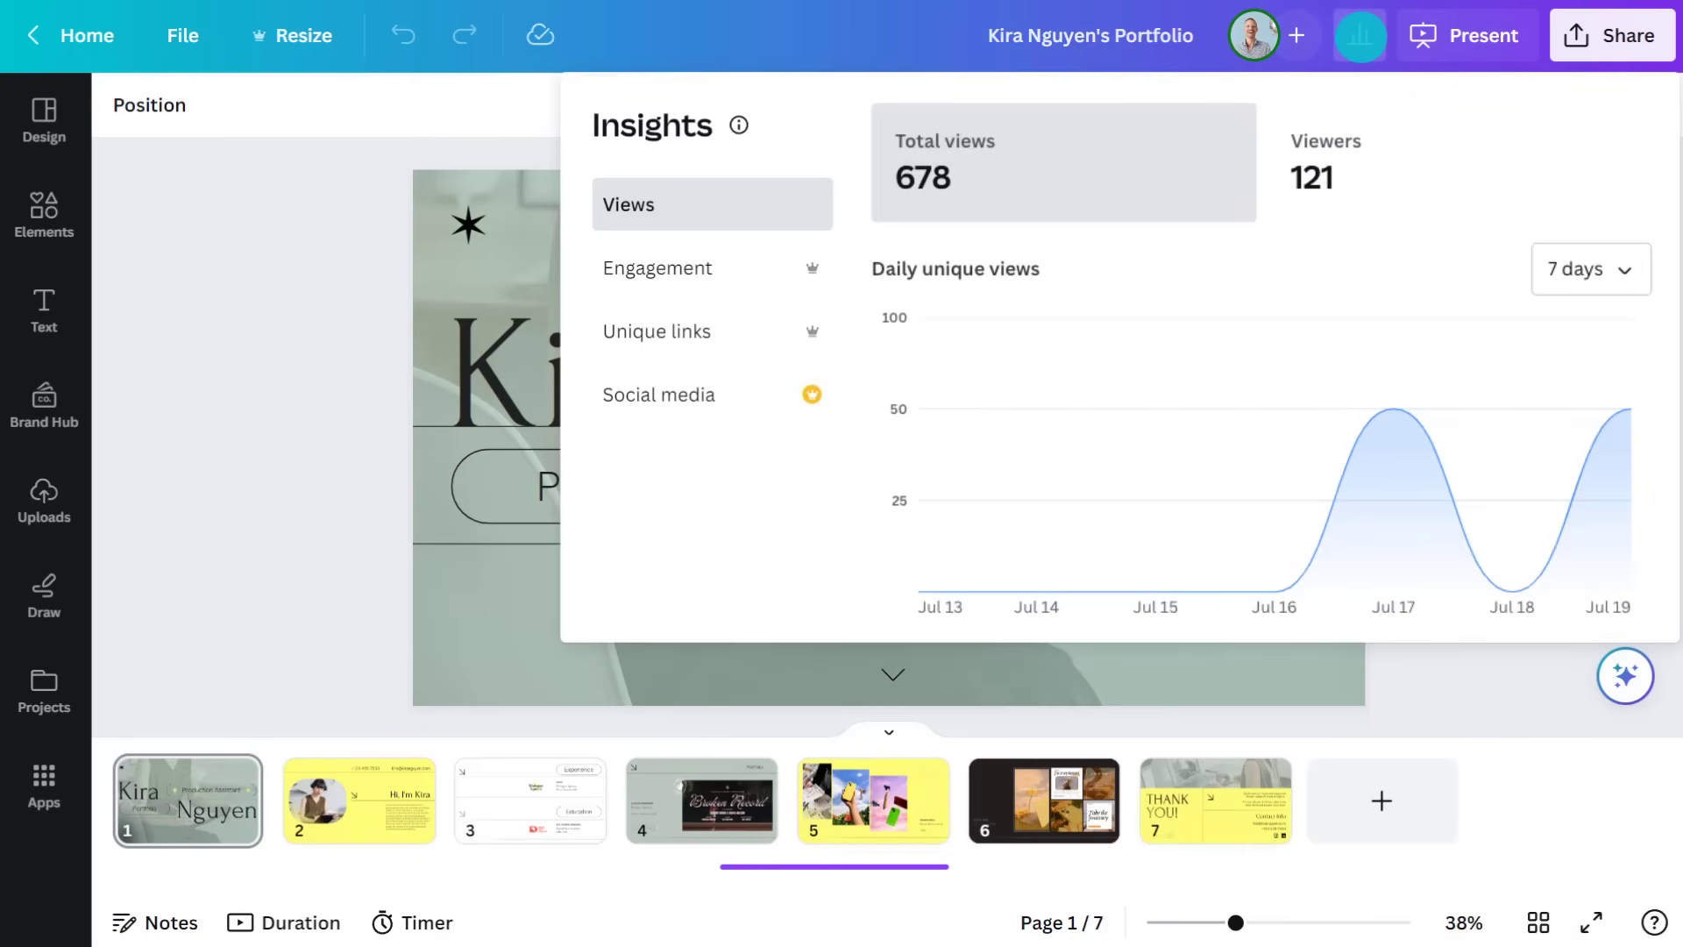
pyautogui.click(670, 269)
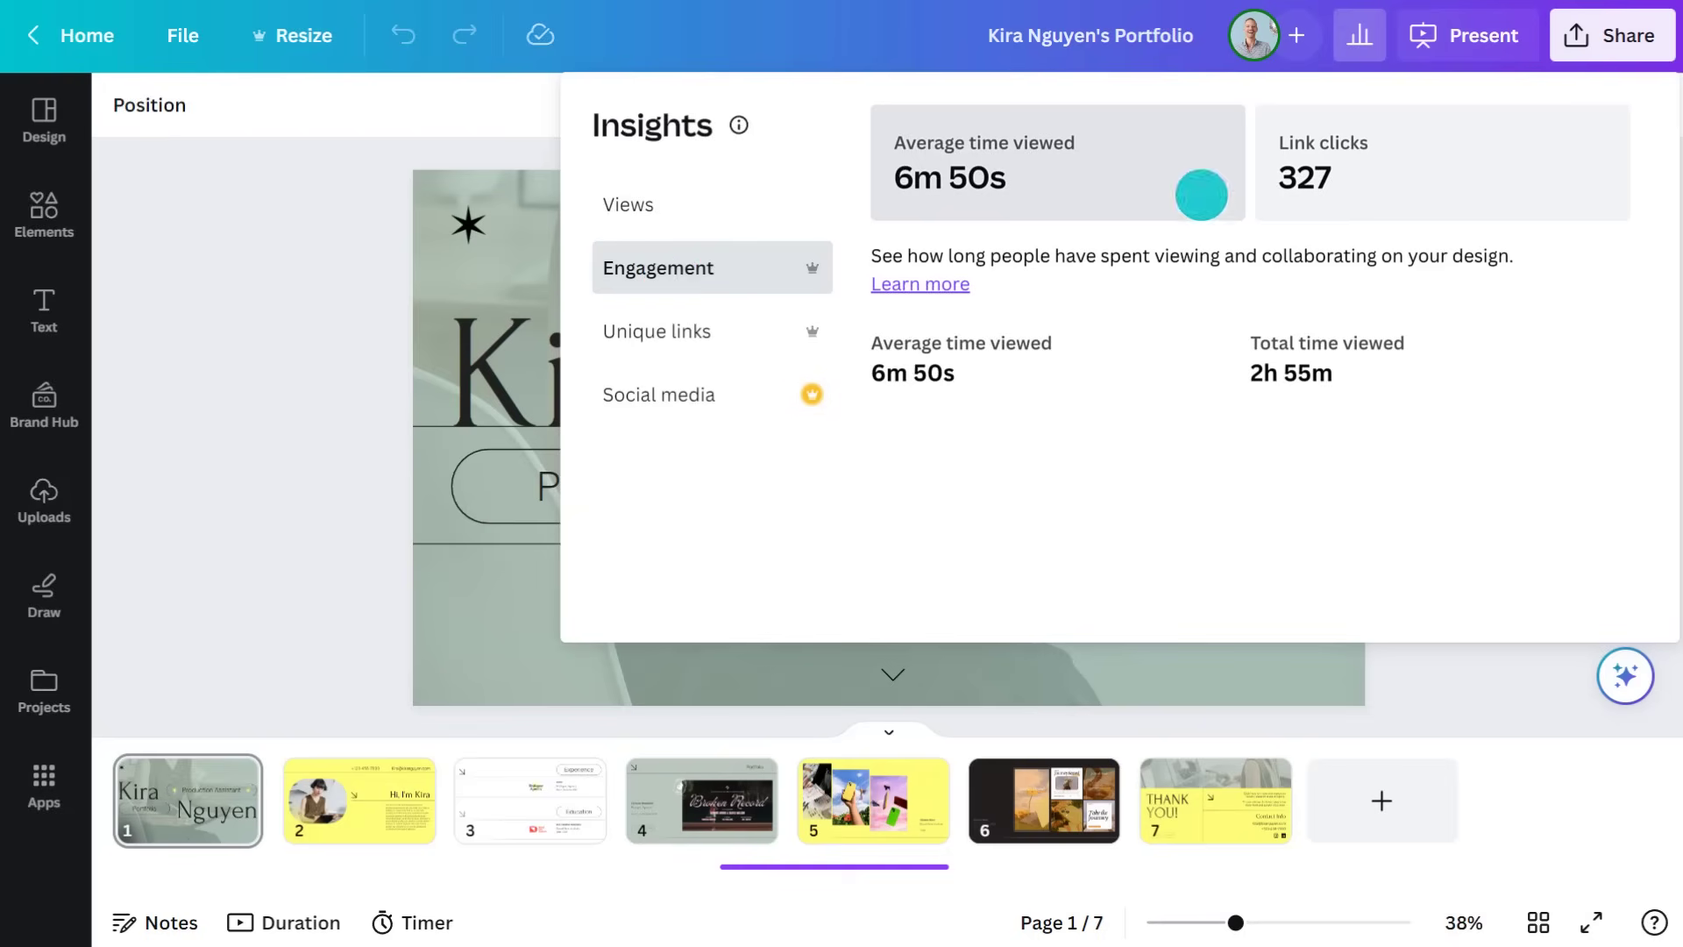
pyautogui.click(1317, 178)
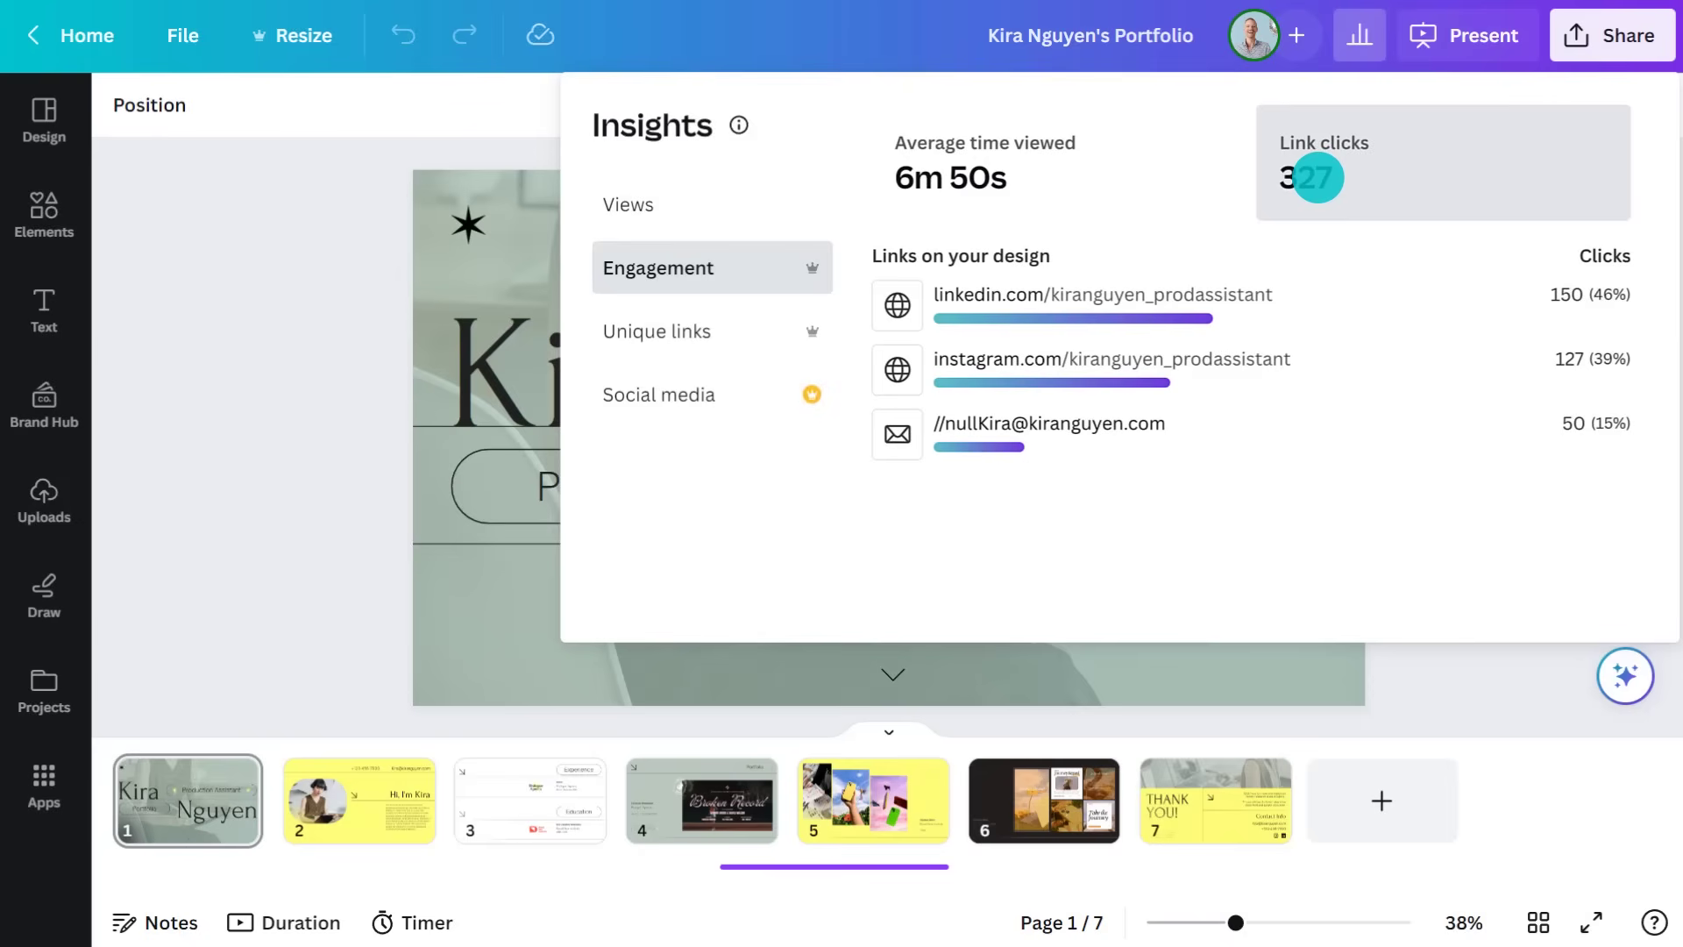
pyautogui.click(662, 333)
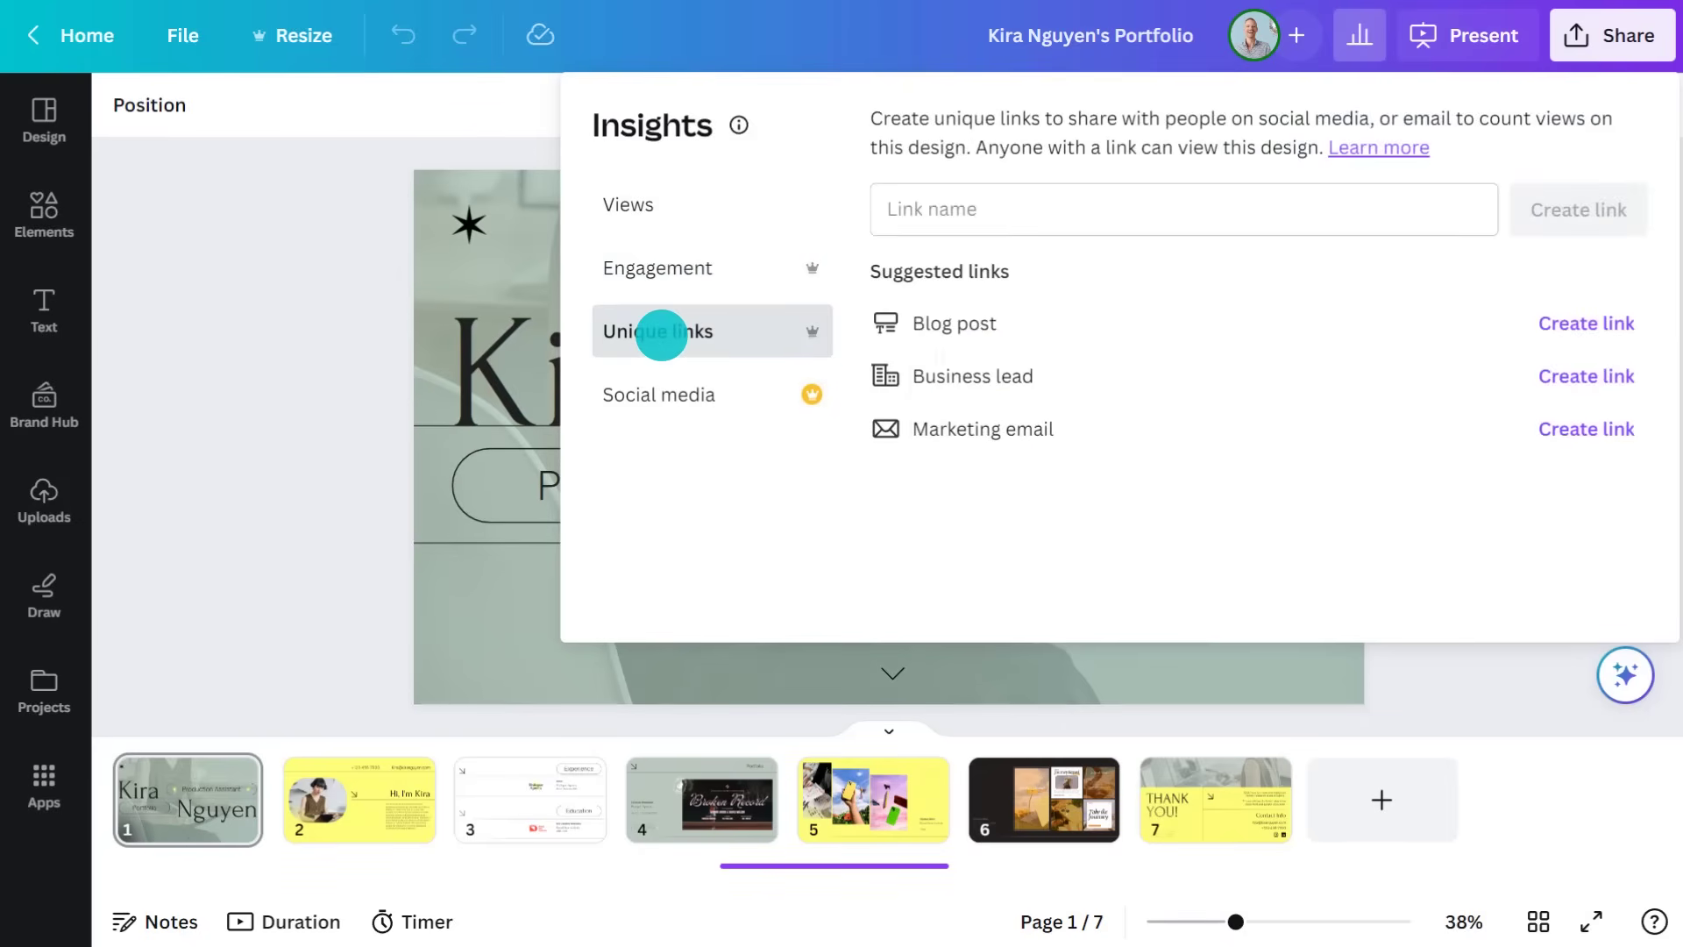
pyautogui.click(1587, 429)
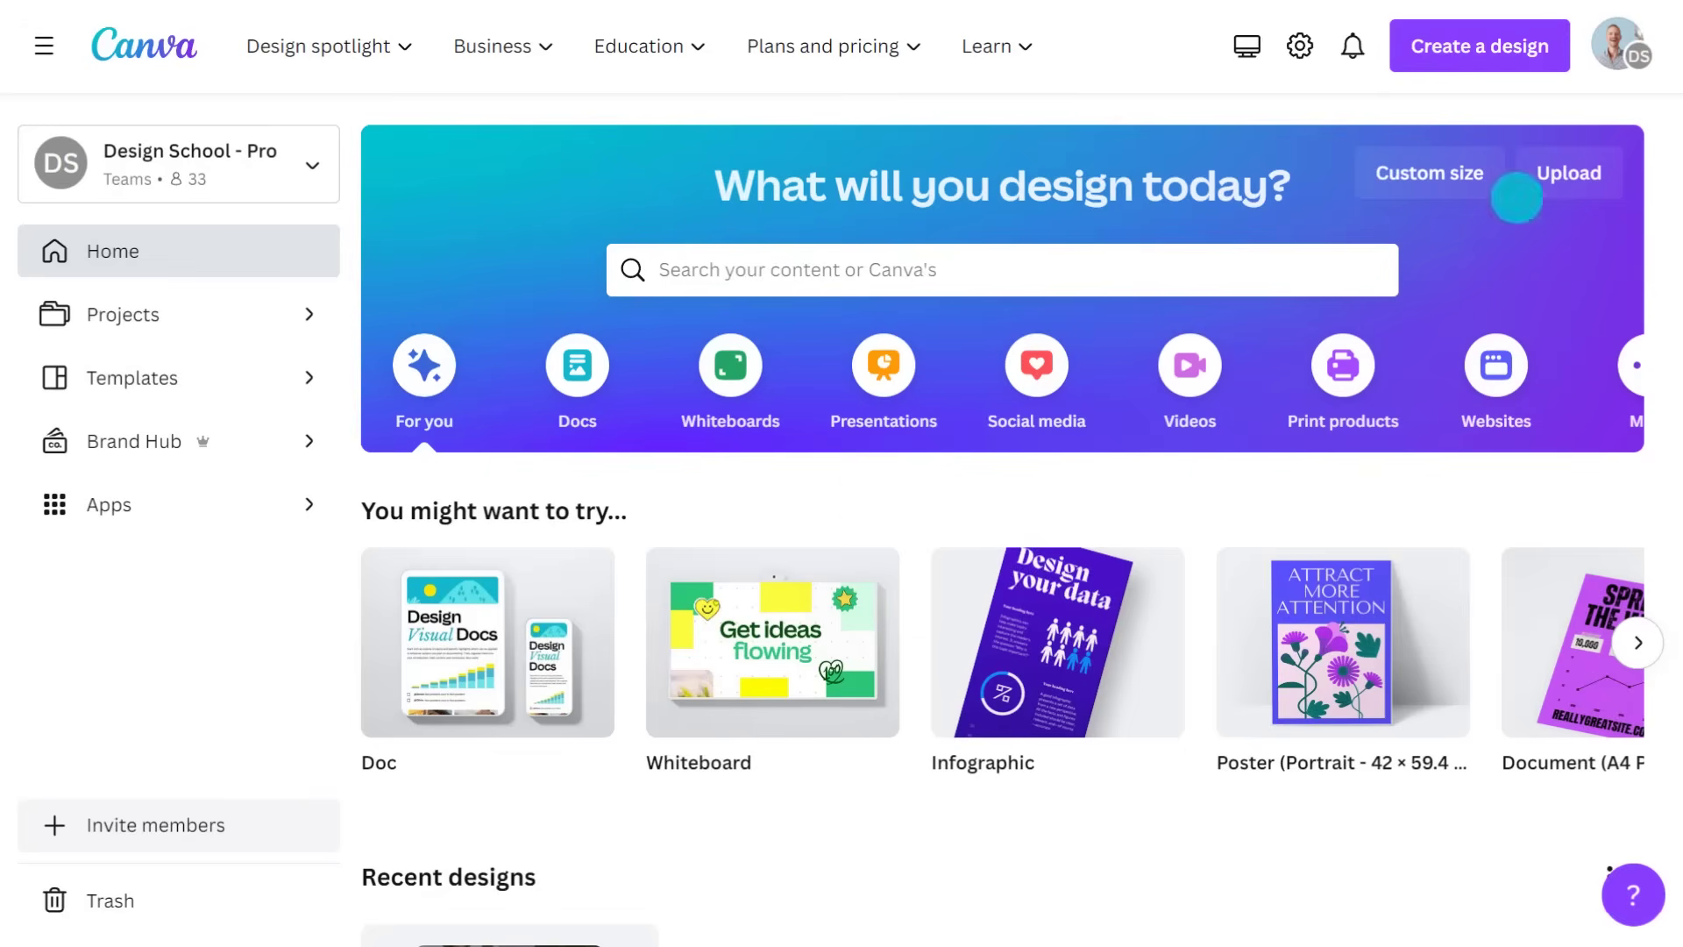
# Import Jazz Movie Poster.pdf from the computer and open it for editing
pyautogui.click(1573, 172)
pyautogui.click(1314, 582)
pyautogui.doubleClick(289, 157)
pyautogui.scroll(-5, 1042, 532)
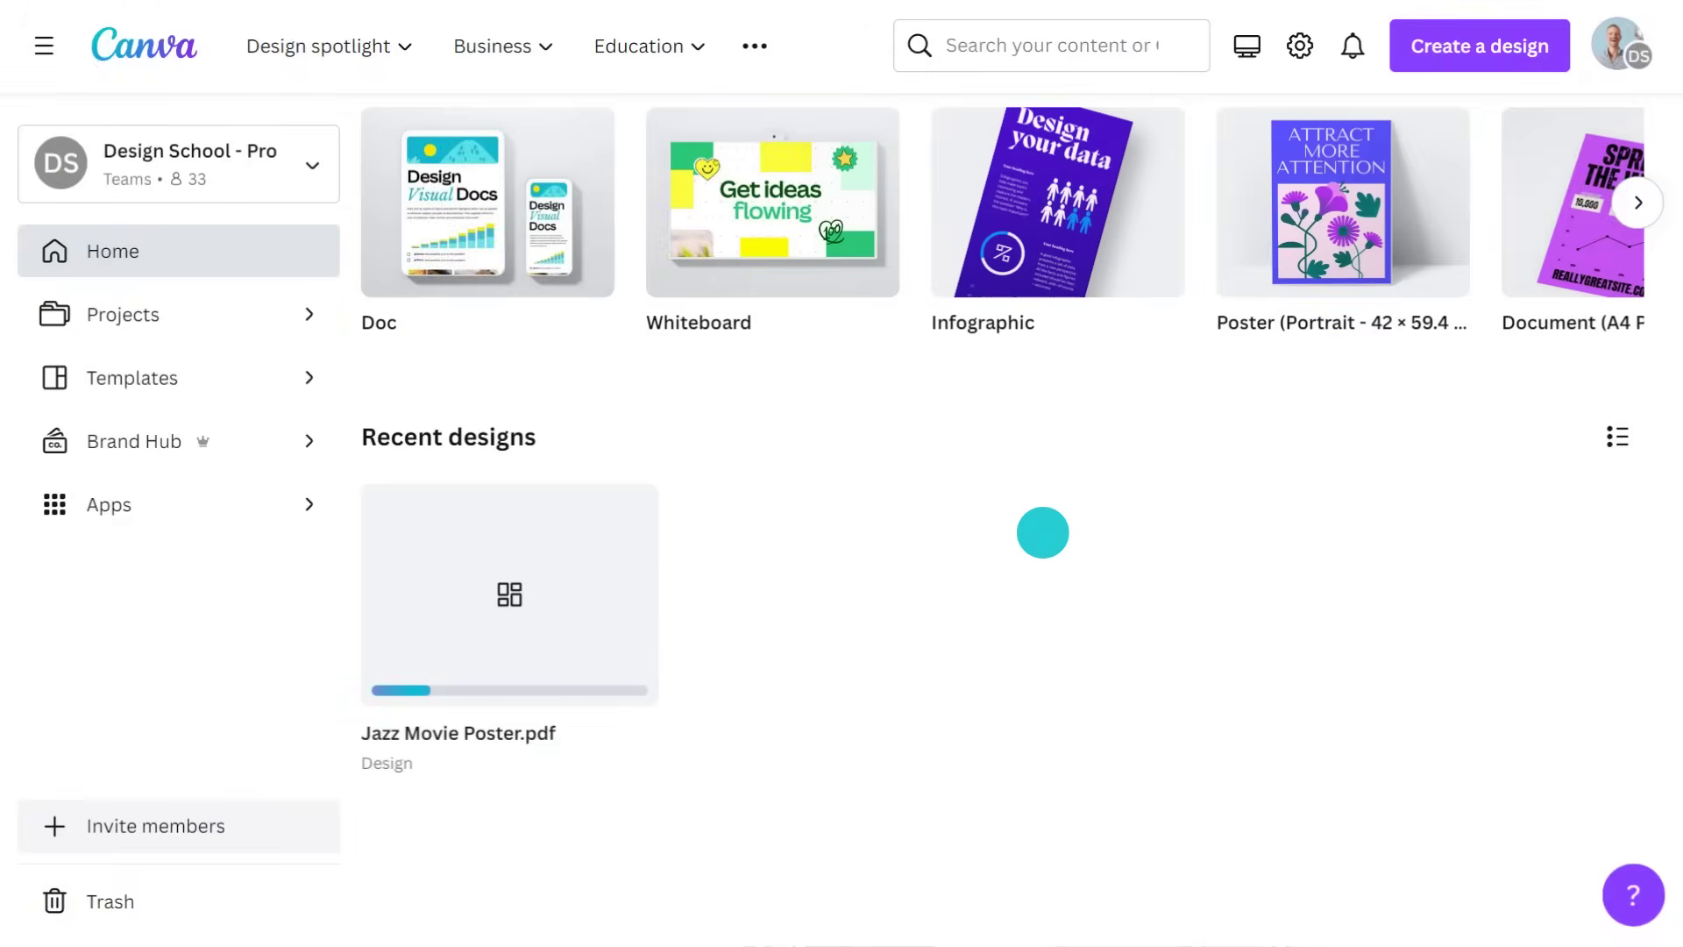
pyautogui.click(515, 623)
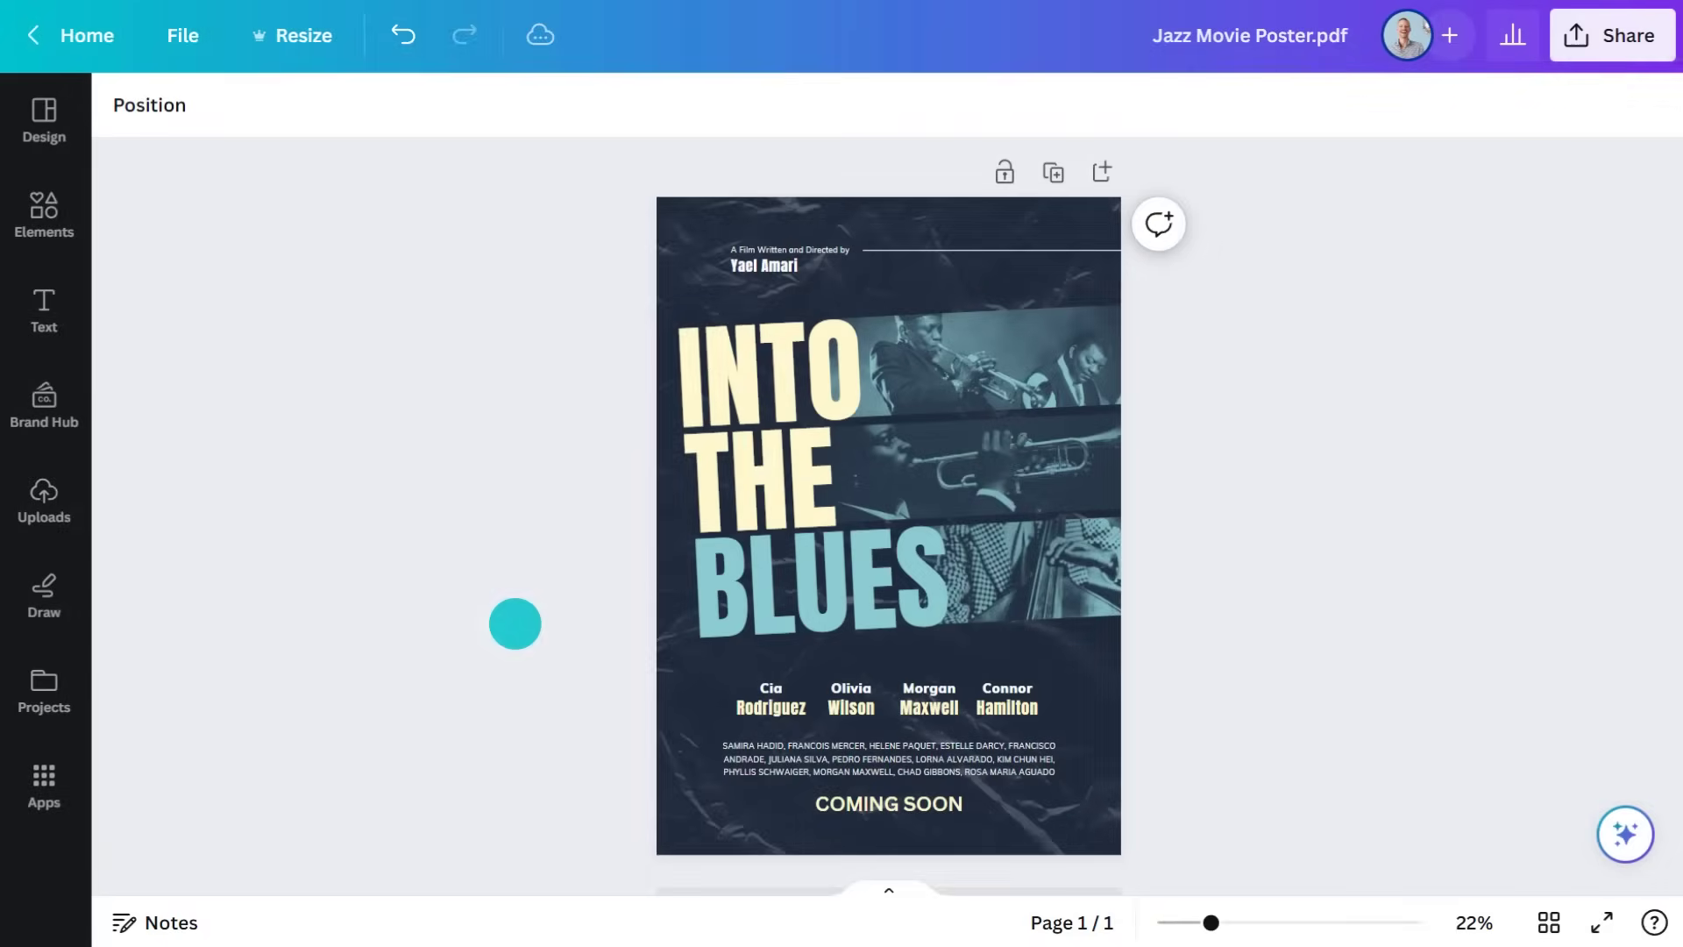
# Change the poster's COMING SOON text to SEPTEMBER 25
pyautogui.click(763, 371)
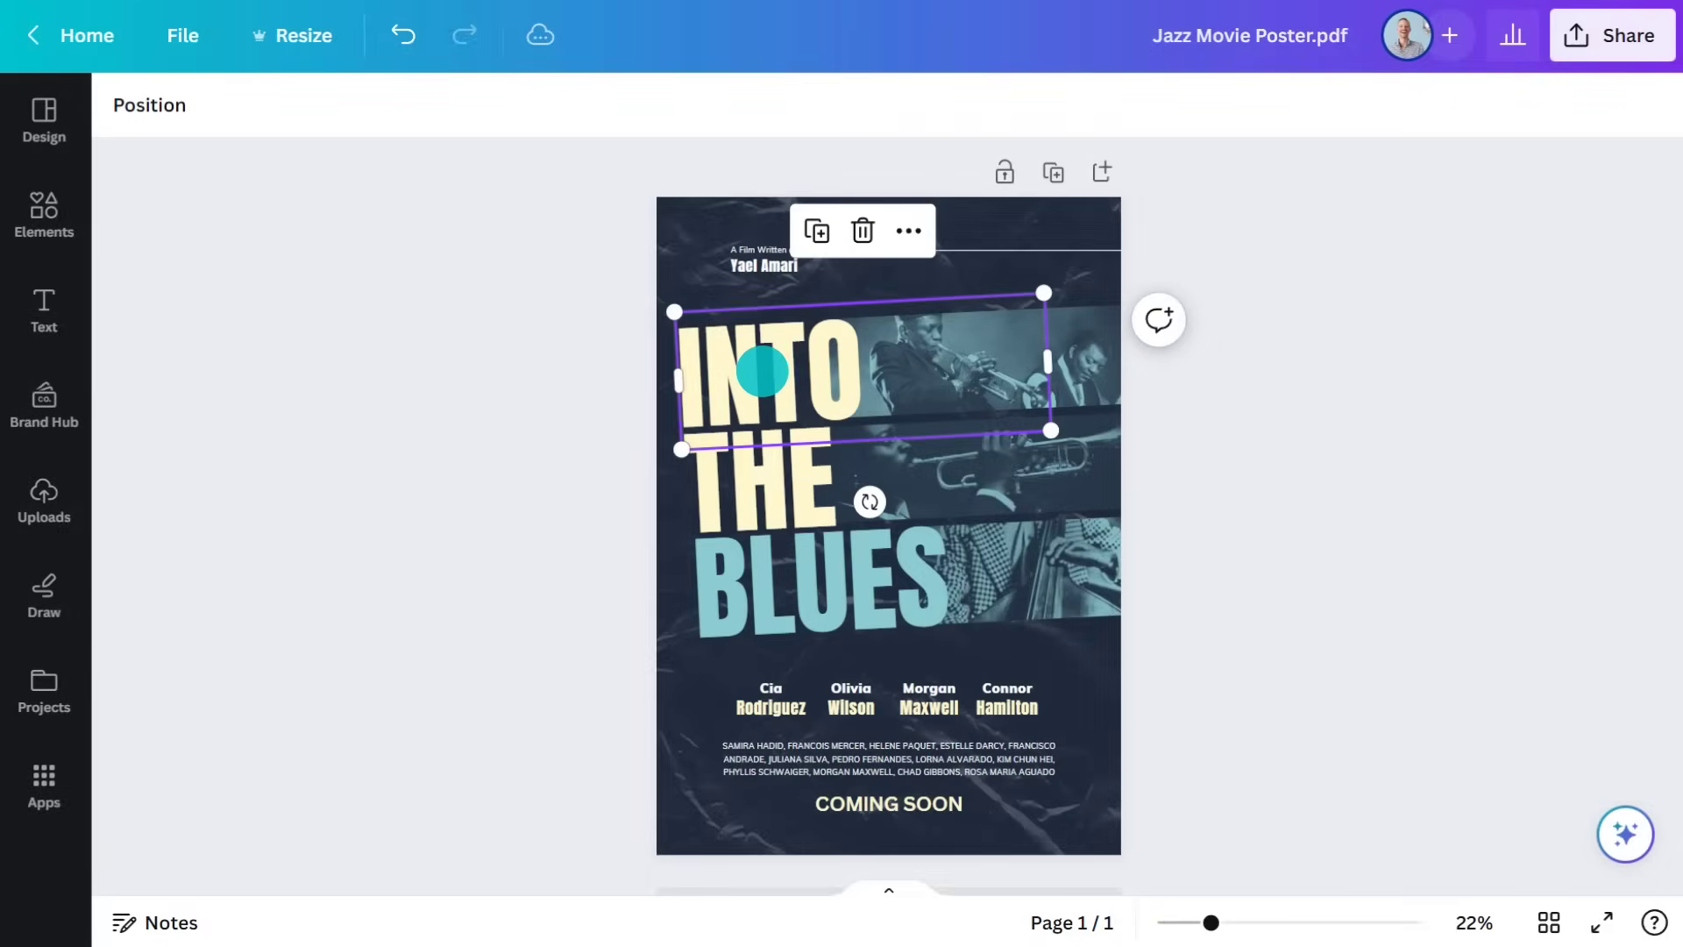
pyautogui.click(1091, 356)
pyautogui.click(762, 485)
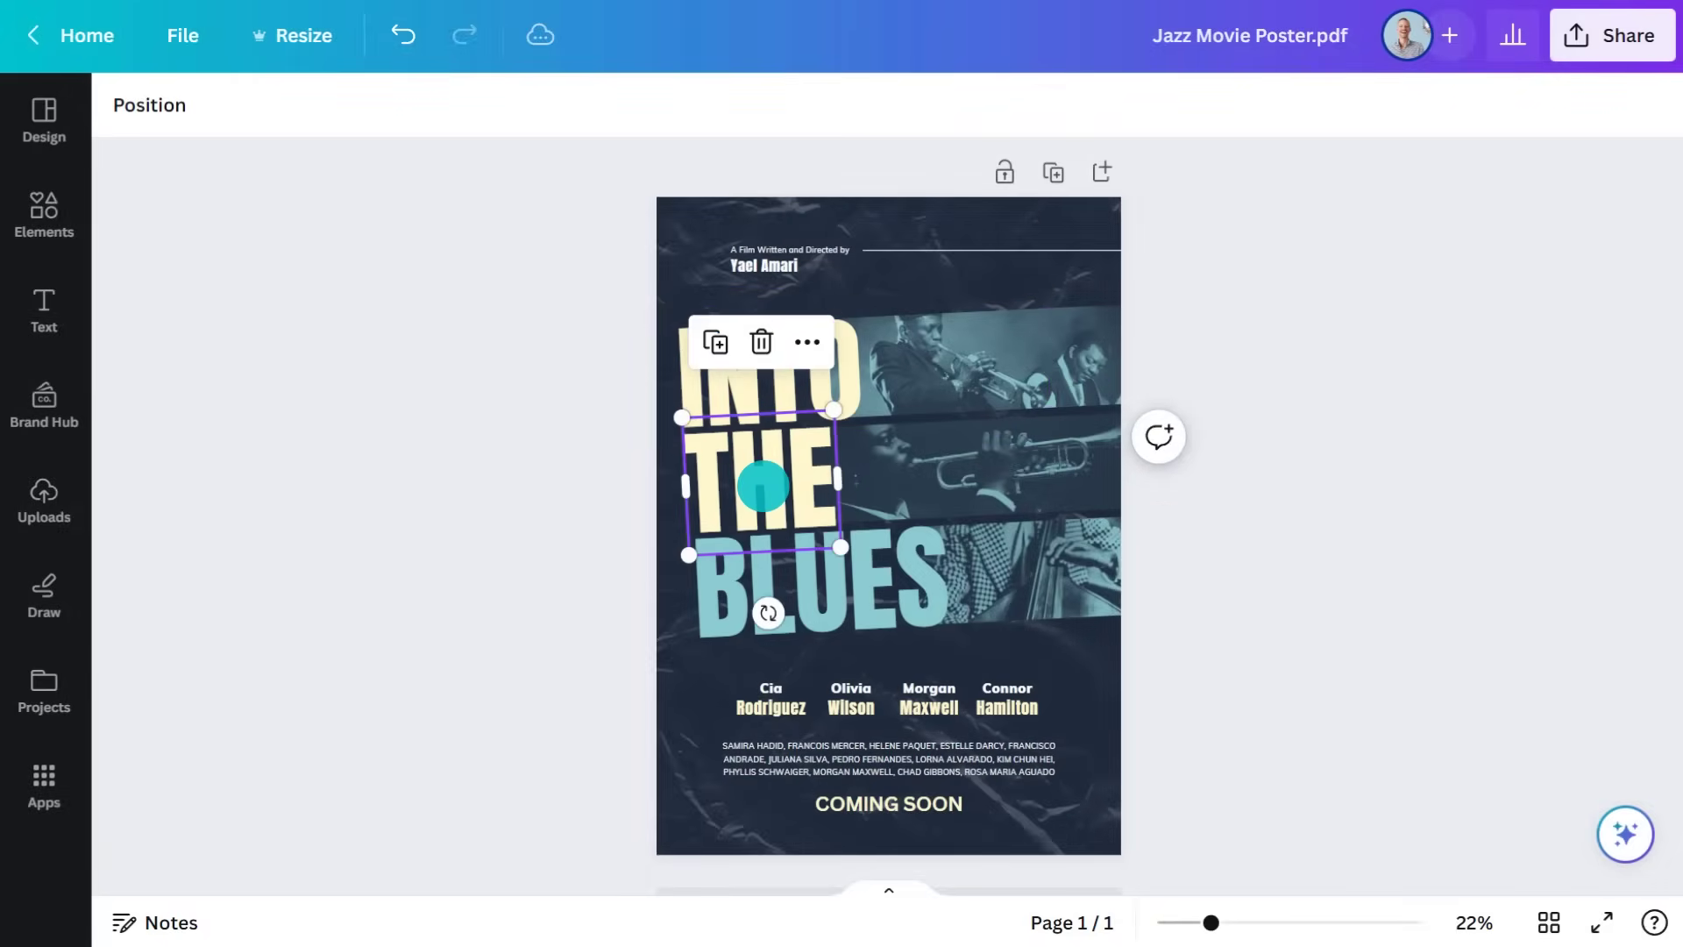
pyautogui.click(944, 473)
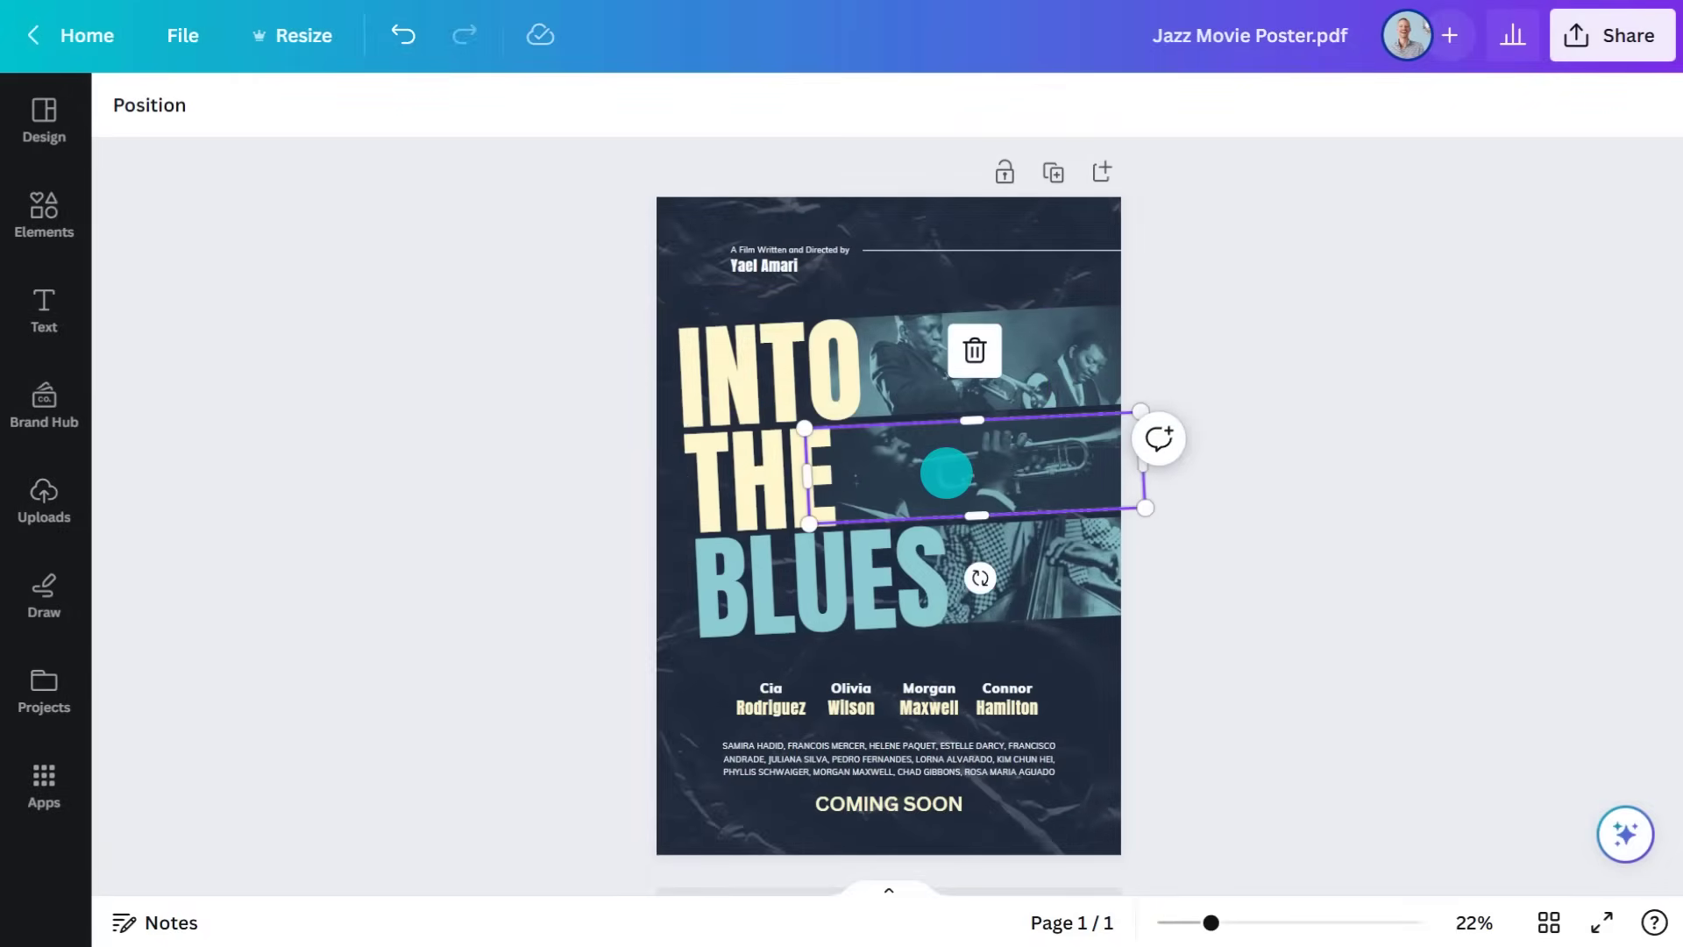
pyautogui.doubleClick(890, 800)
pyautogui.write('SEPTEMBER 2')
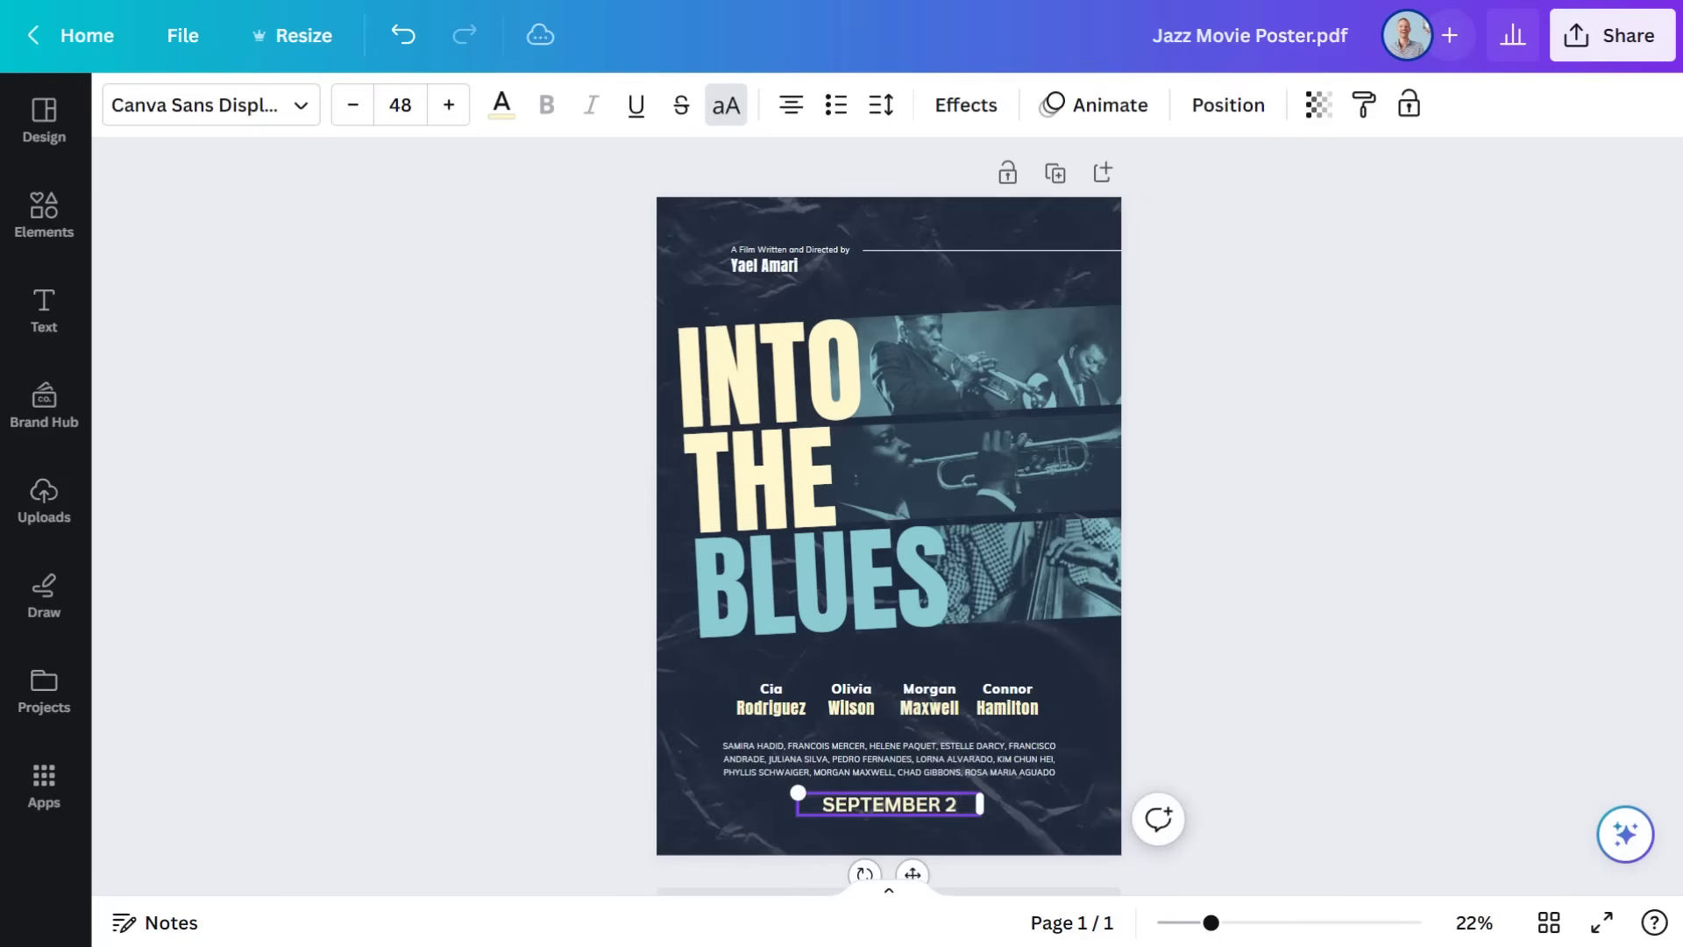
pyautogui.write('5')
pyautogui.click(895, 804)
# Place a 'woman singing on stage' photo into the third photo strip
pyautogui.click(96, 246)
pyautogui.click(301, 117)
pyautogui.write('w')
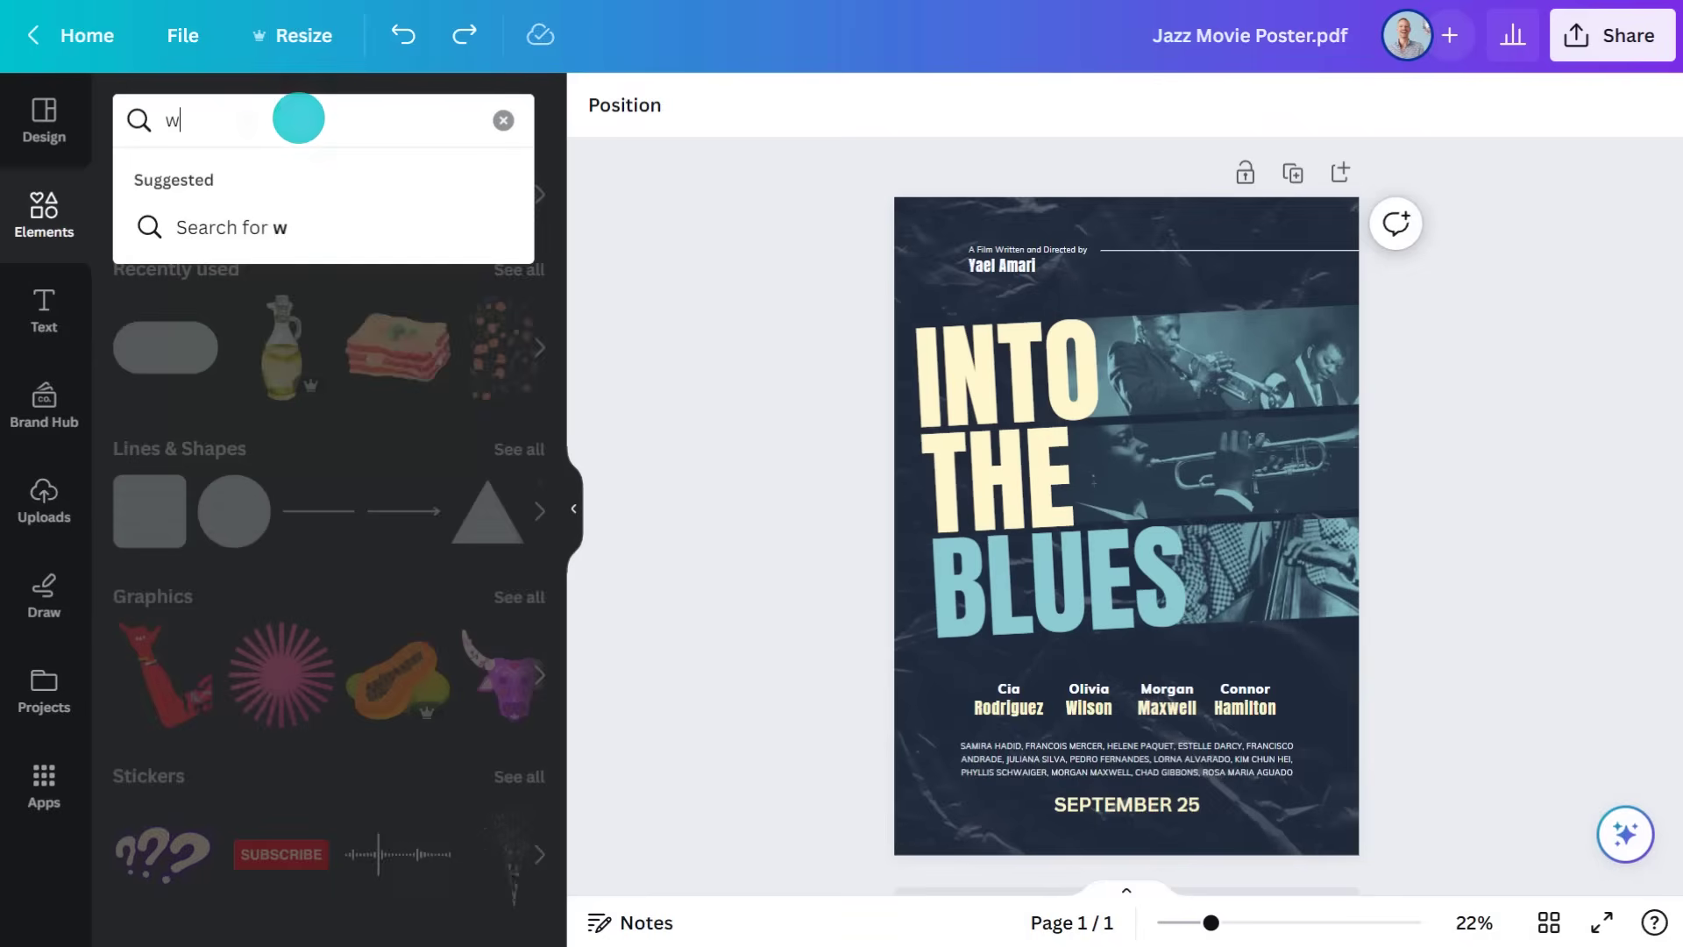
pyautogui.write('oman singing on stage')
pyautogui.press('Return')
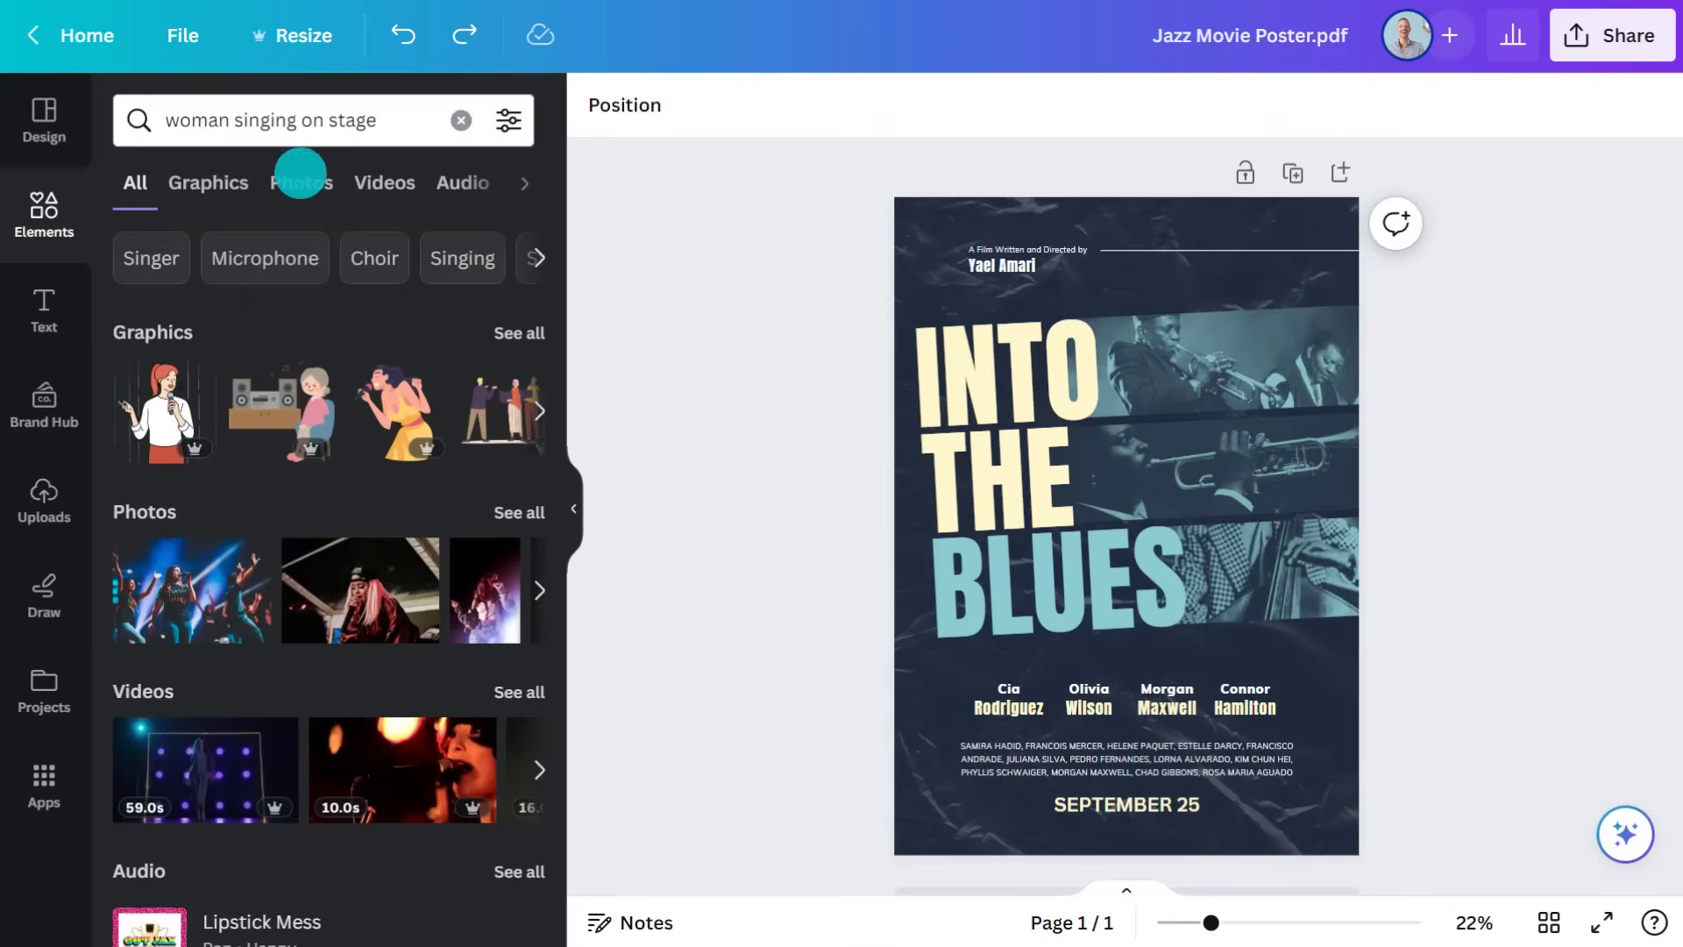
pyautogui.click(301, 172)
pyautogui.moveTo(451, 834); pyautogui.dragTo(1244, 582)
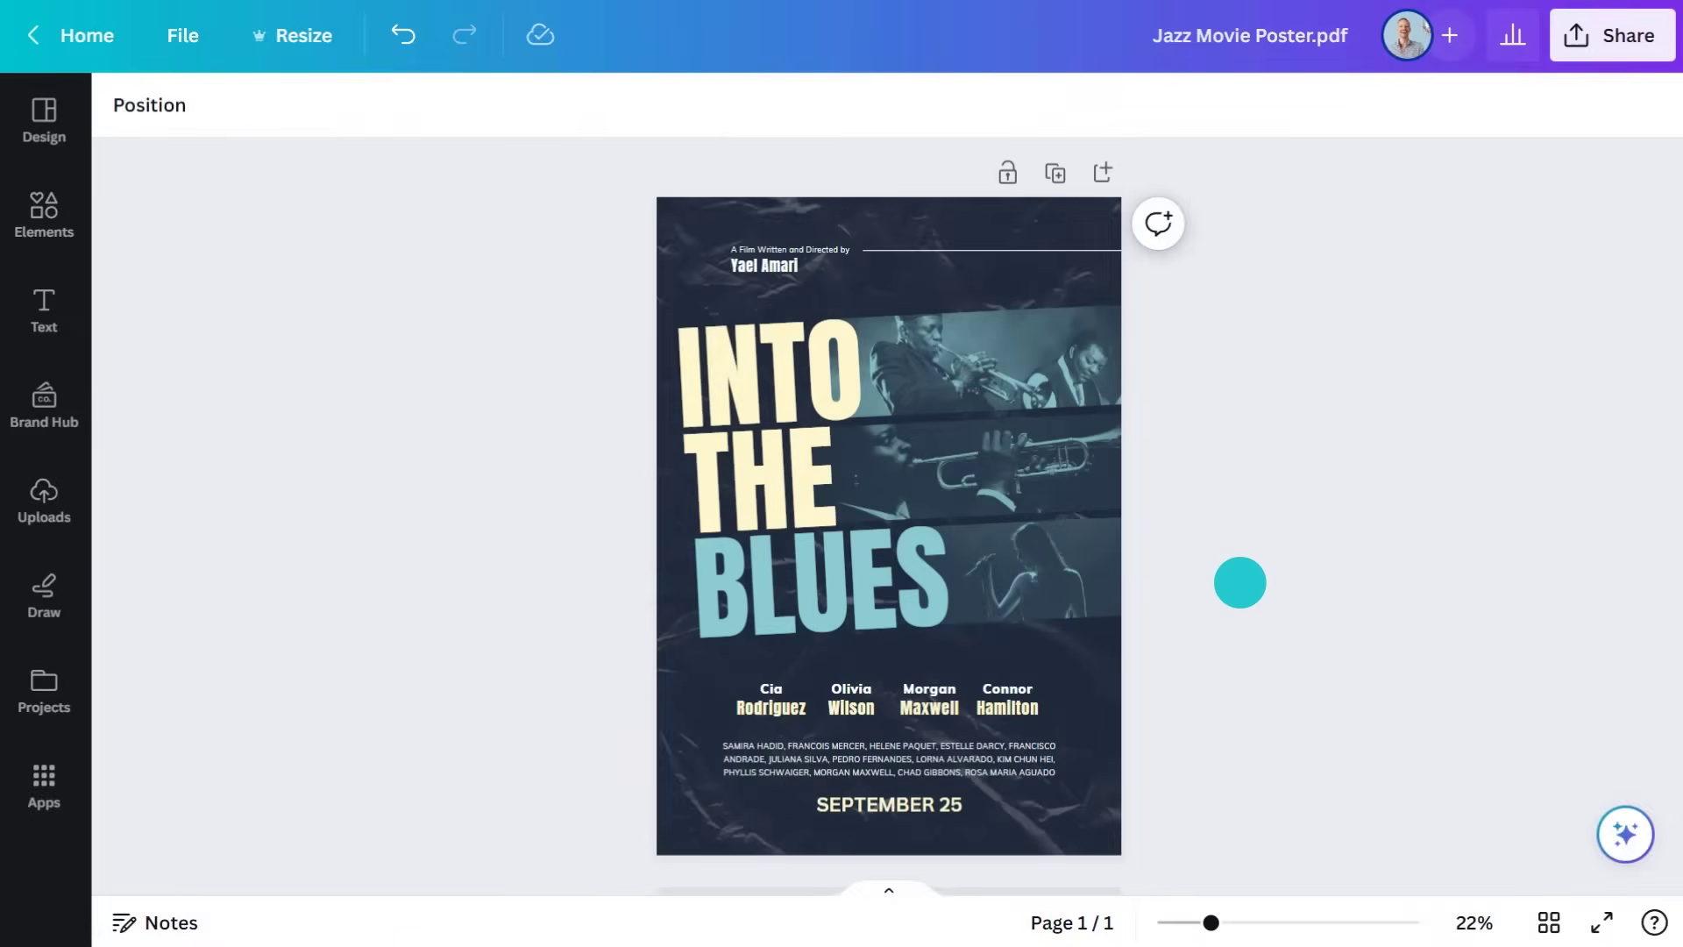
# Set the SEPTEMBER 25 text to the Muli font in light blue
pyautogui.click(894, 803)
pyautogui.click(252, 105)
pyautogui.click(187, 436)
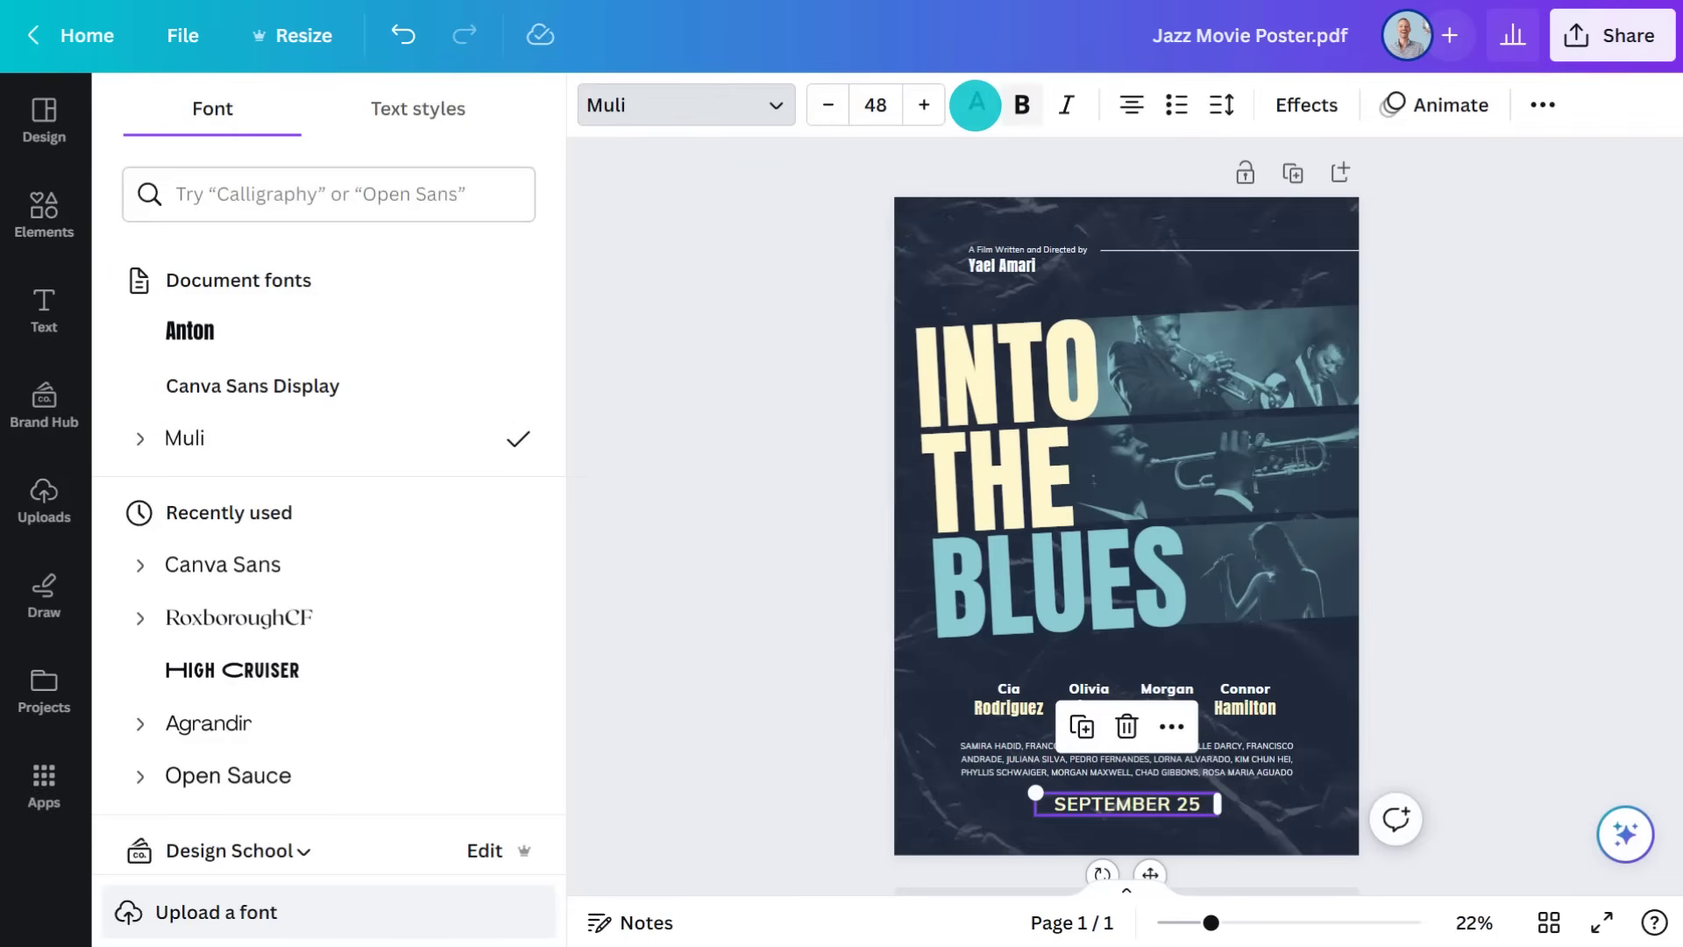
pyautogui.click(976, 104)
pyautogui.click(442, 586)
pyautogui.click(815, 579)
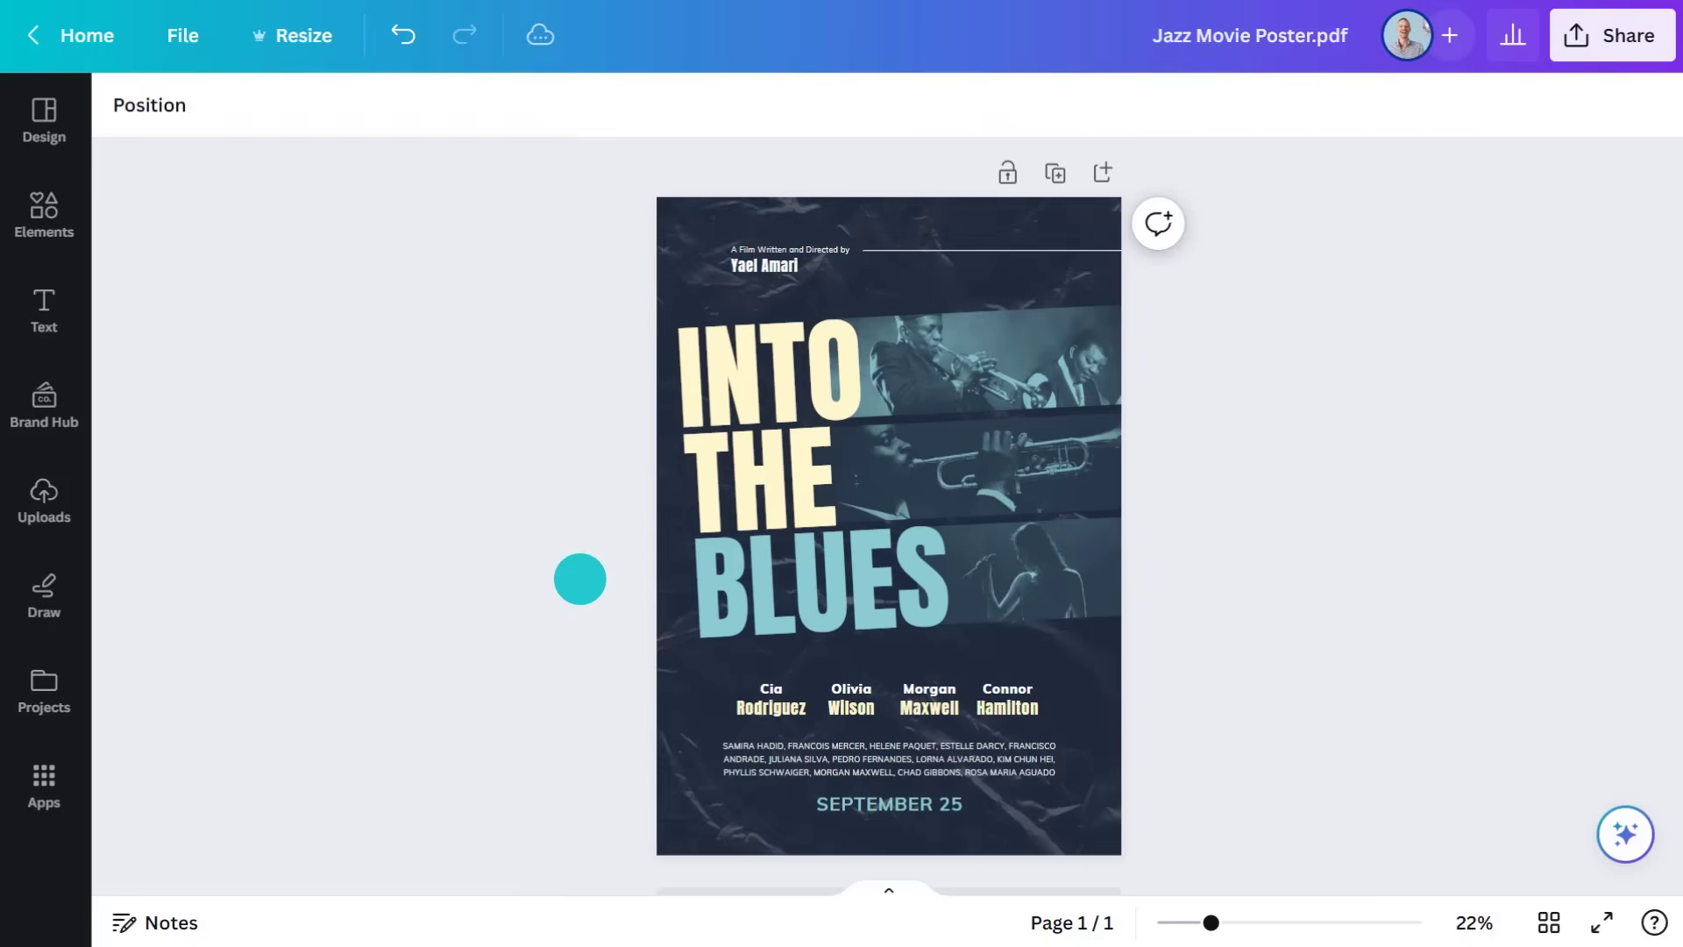
pyautogui.click(1616, 35)
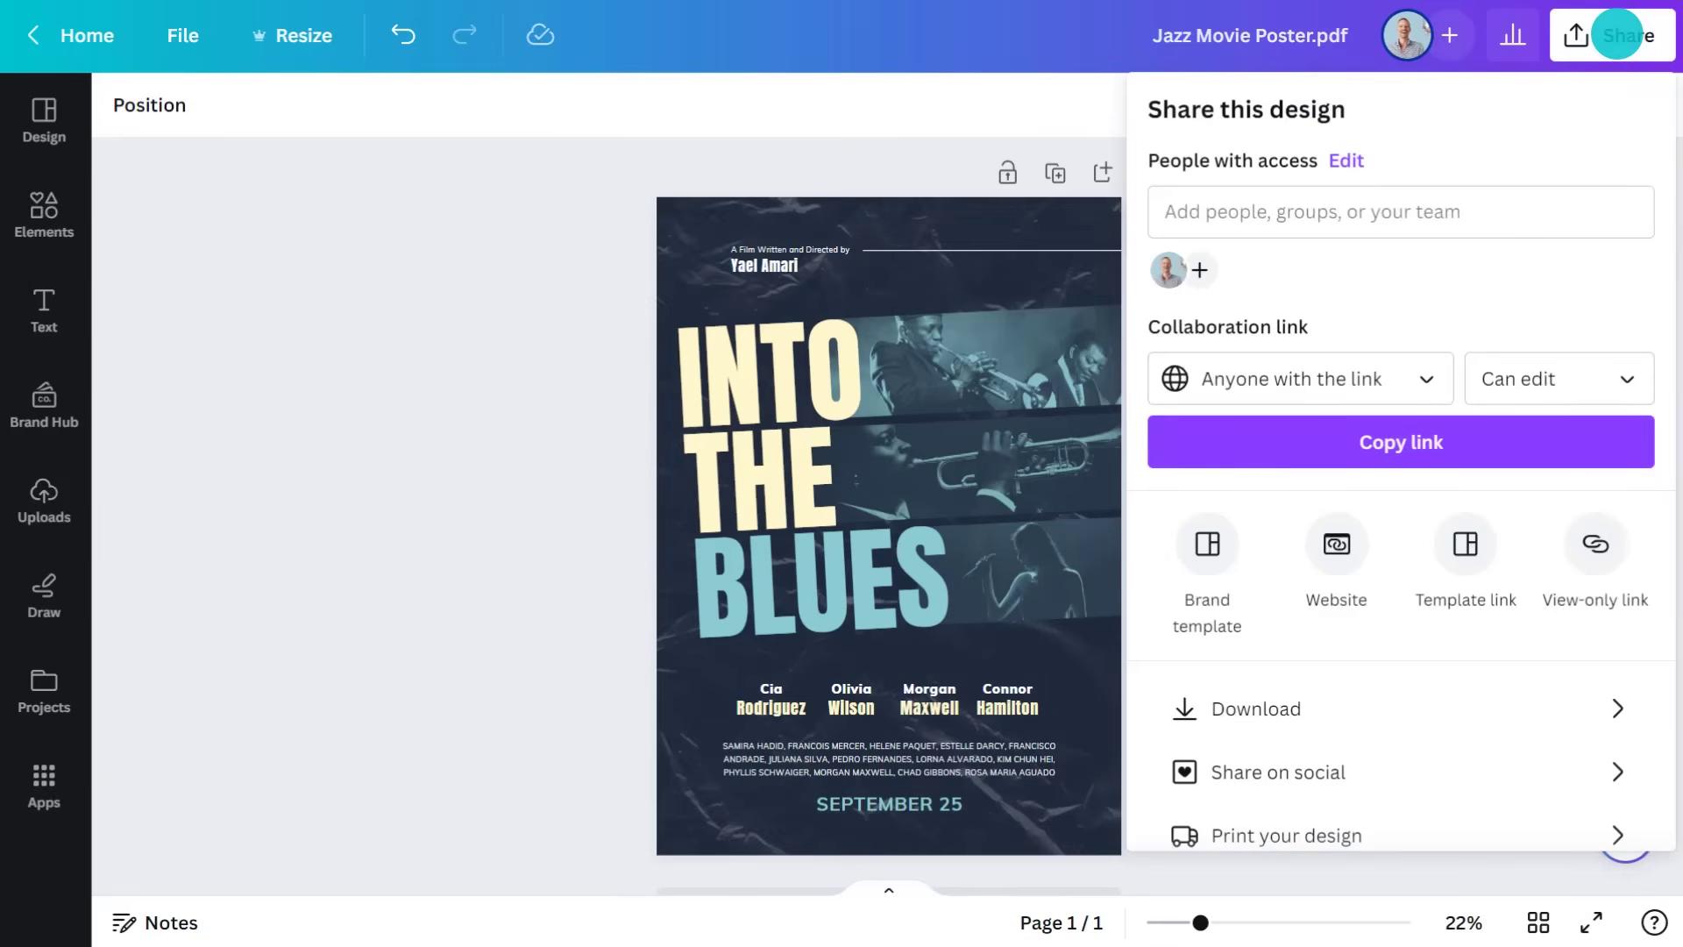
# Invite the boss as a collaborator with Can edit permission and send the invitation
pyautogui.click(1394, 207)
pyautogui.write('big boss')
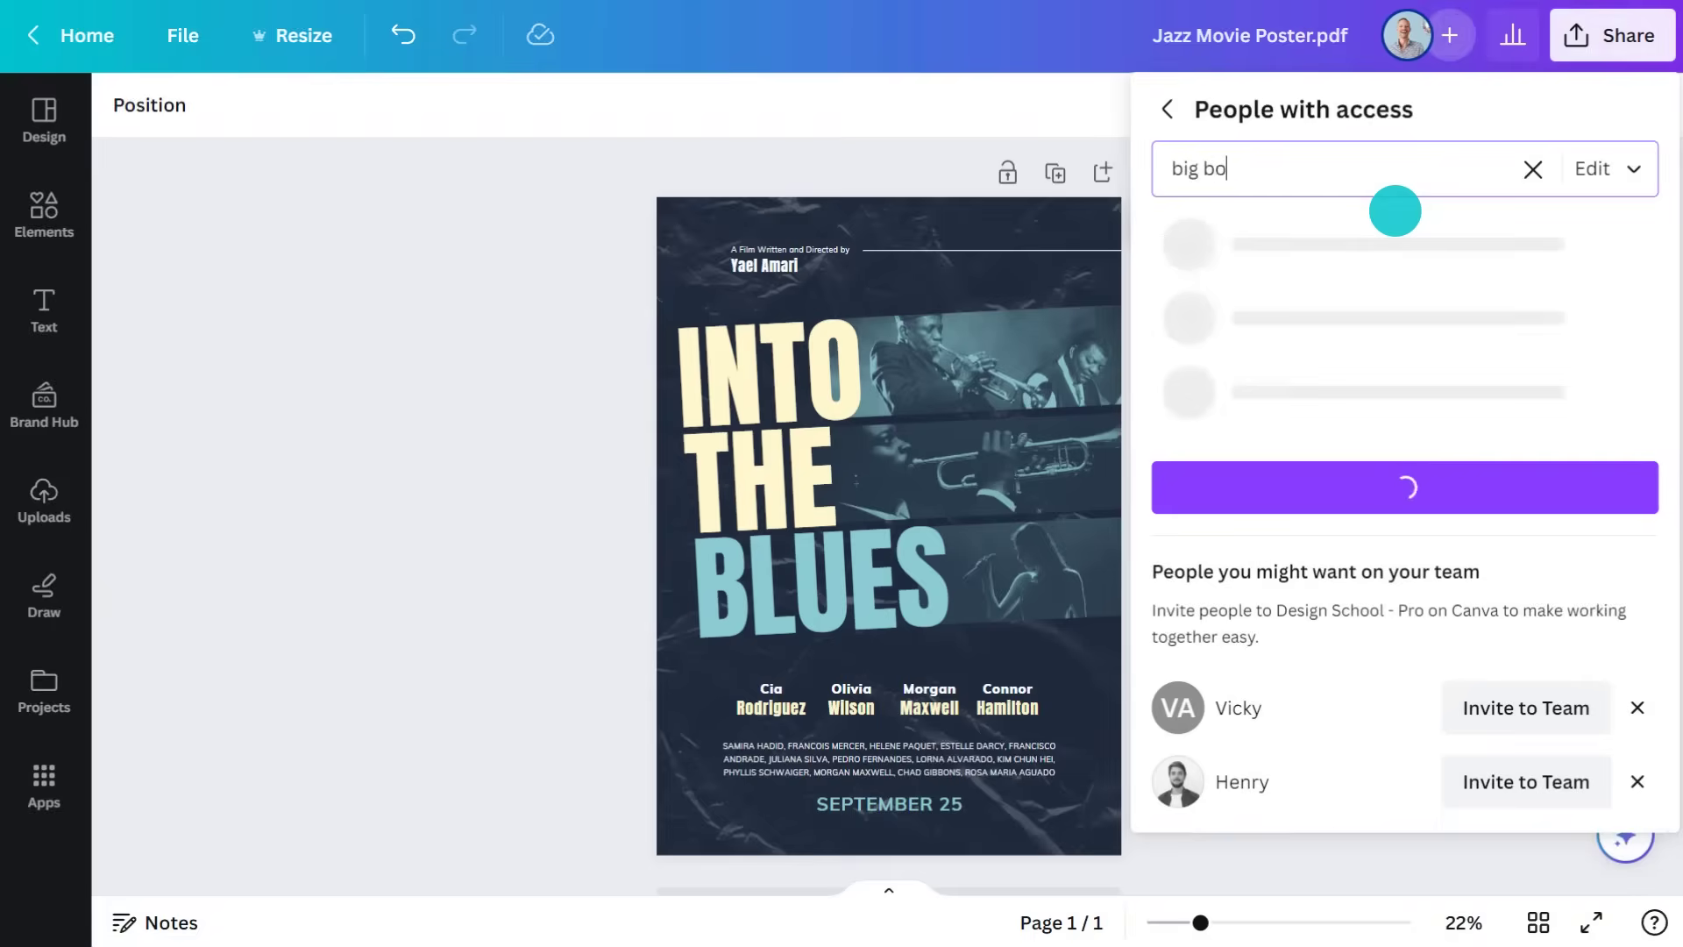
pyautogui.press('Return')
pyautogui.click(1611, 168)
pyautogui.click(1578, 245)
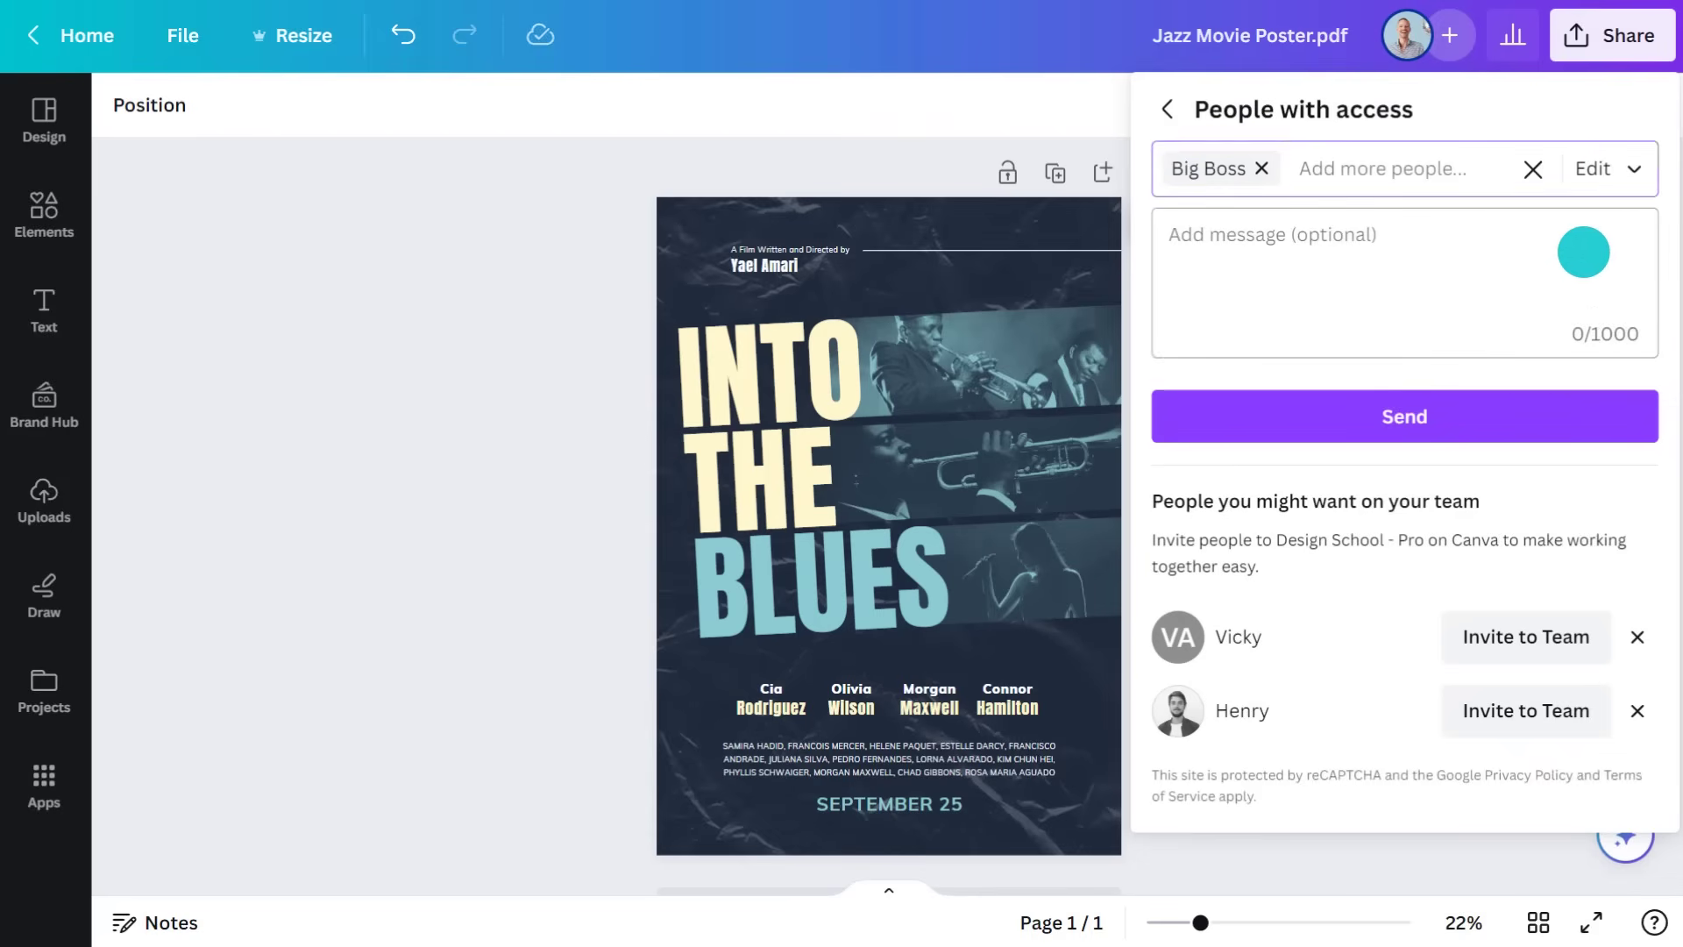
pyautogui.click(1408, 416)
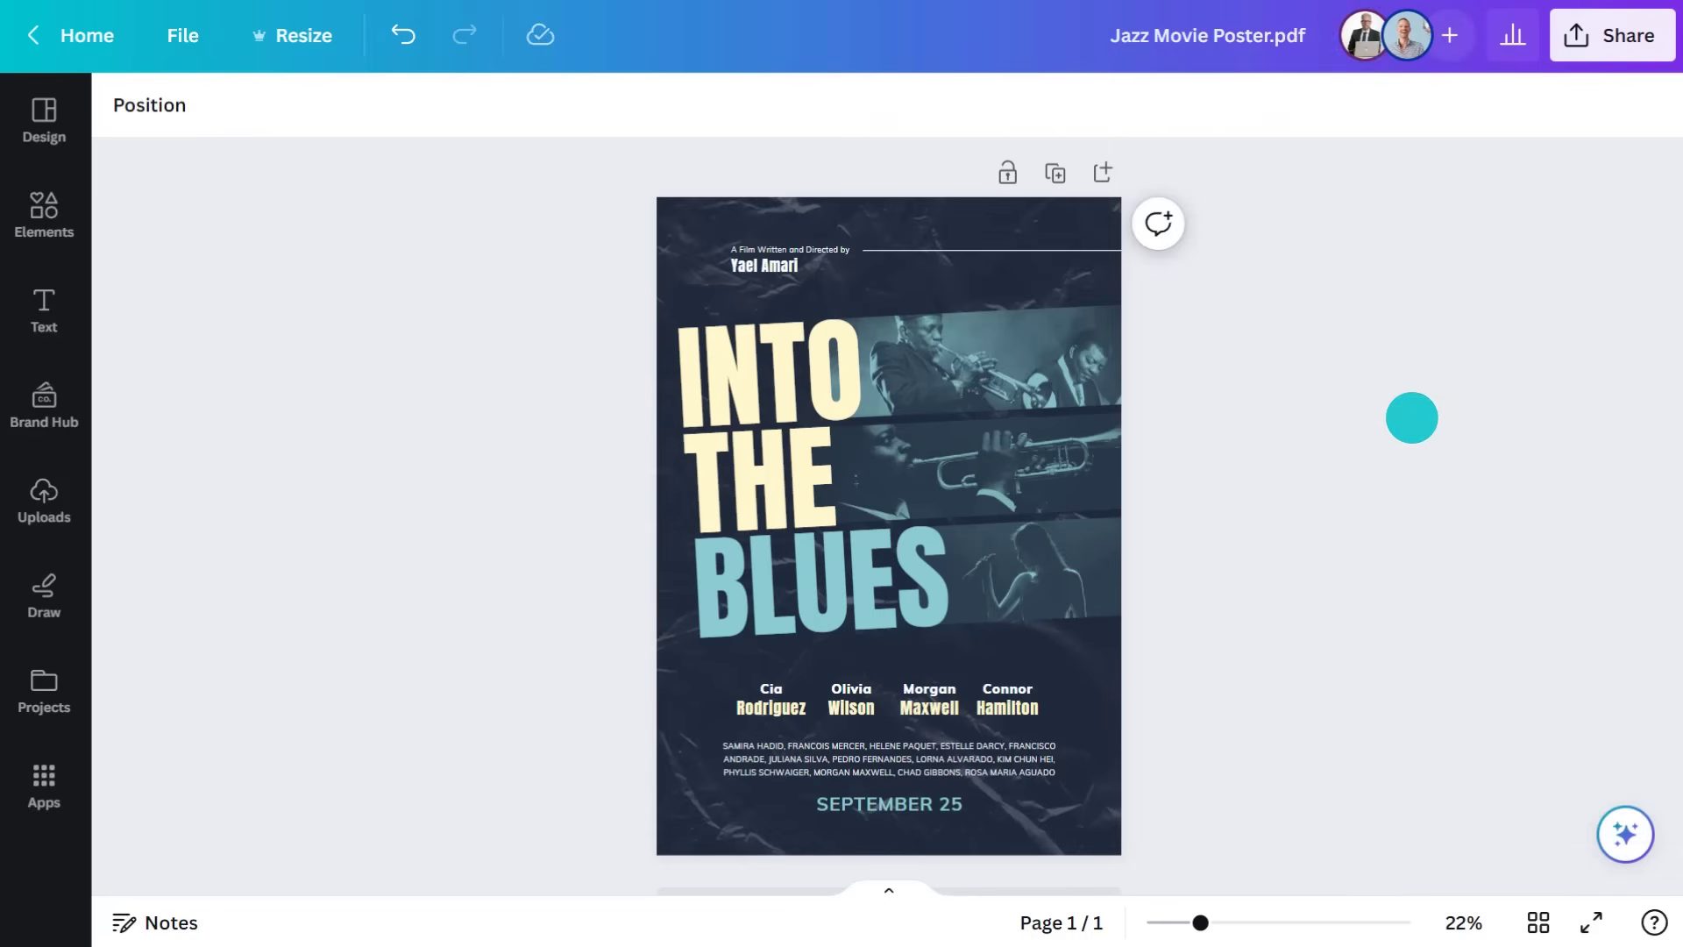
pyautogui.click(1159, 222)
pyautogui.write('Hey @big boss')
pyautogui.press('Return')
pyautogui.write(', is this what you')
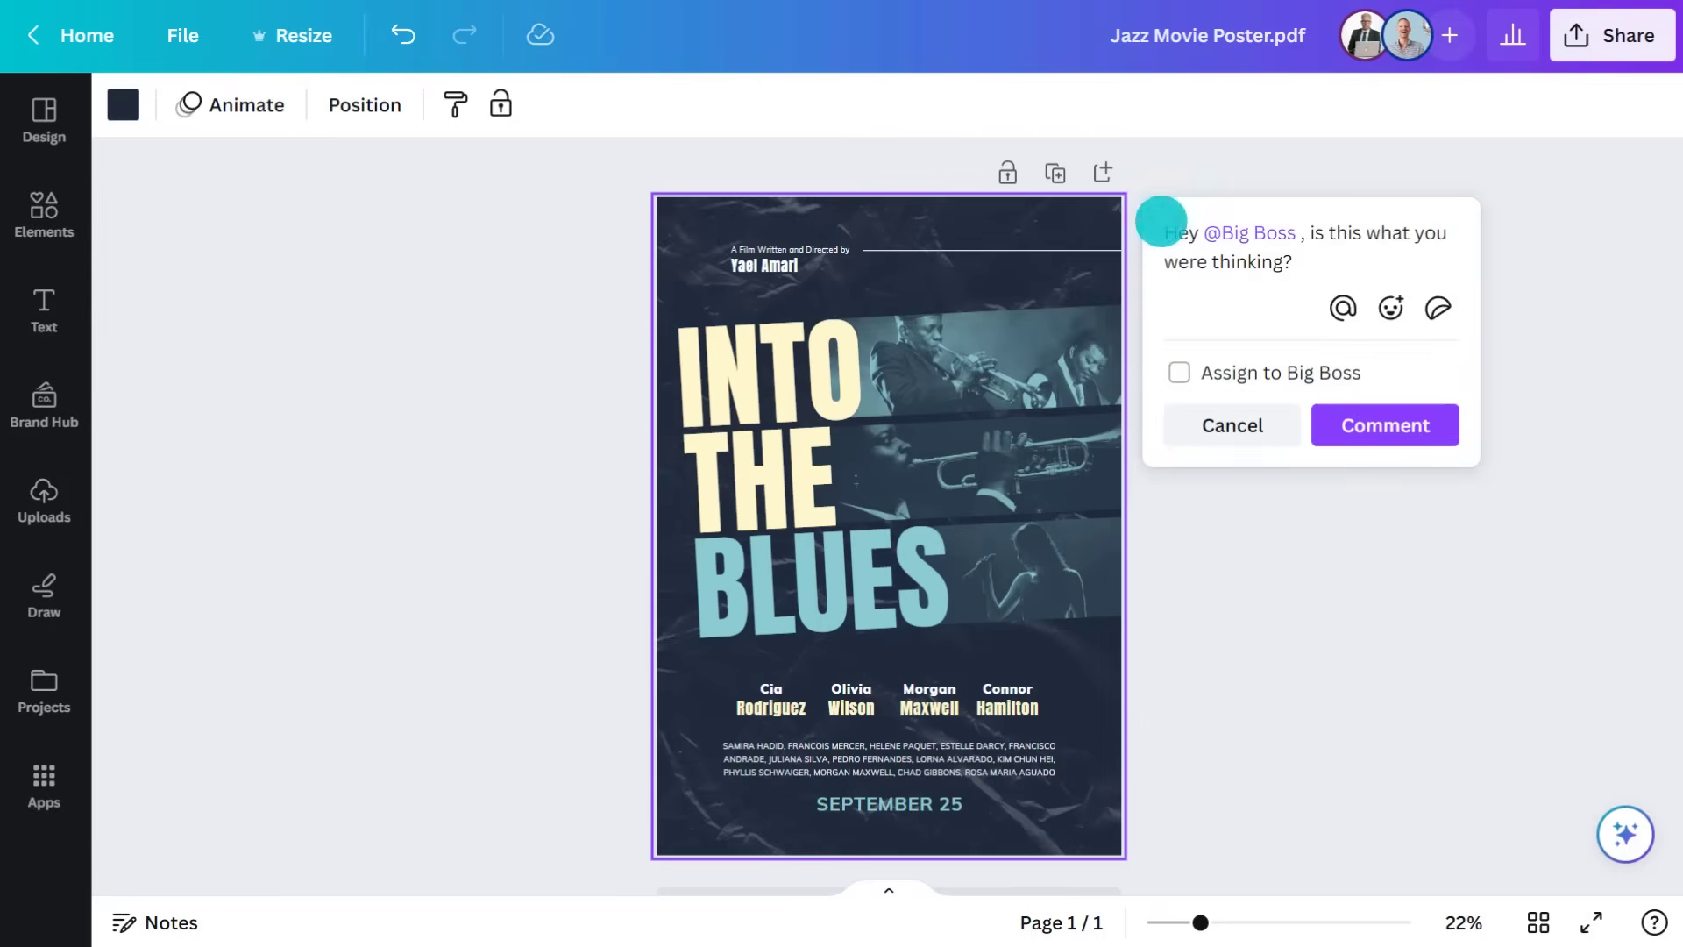
pyautogui.click(1389, 425)
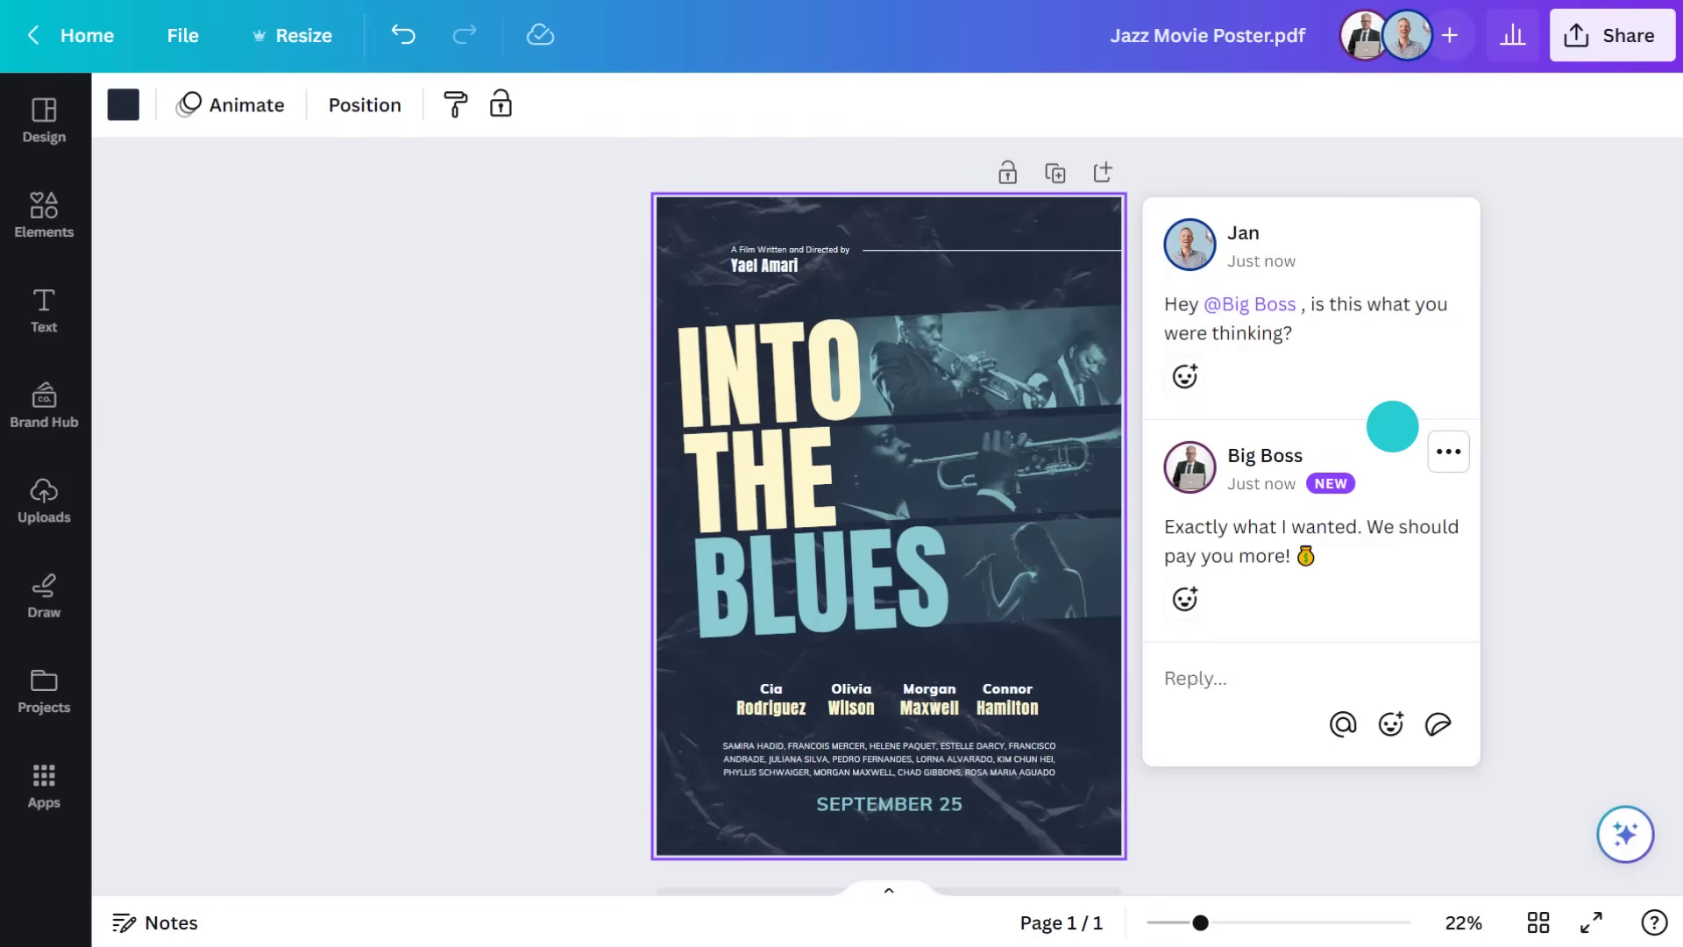
# Copy a view-only link to the poster
pyautogui.click(1621, 38)
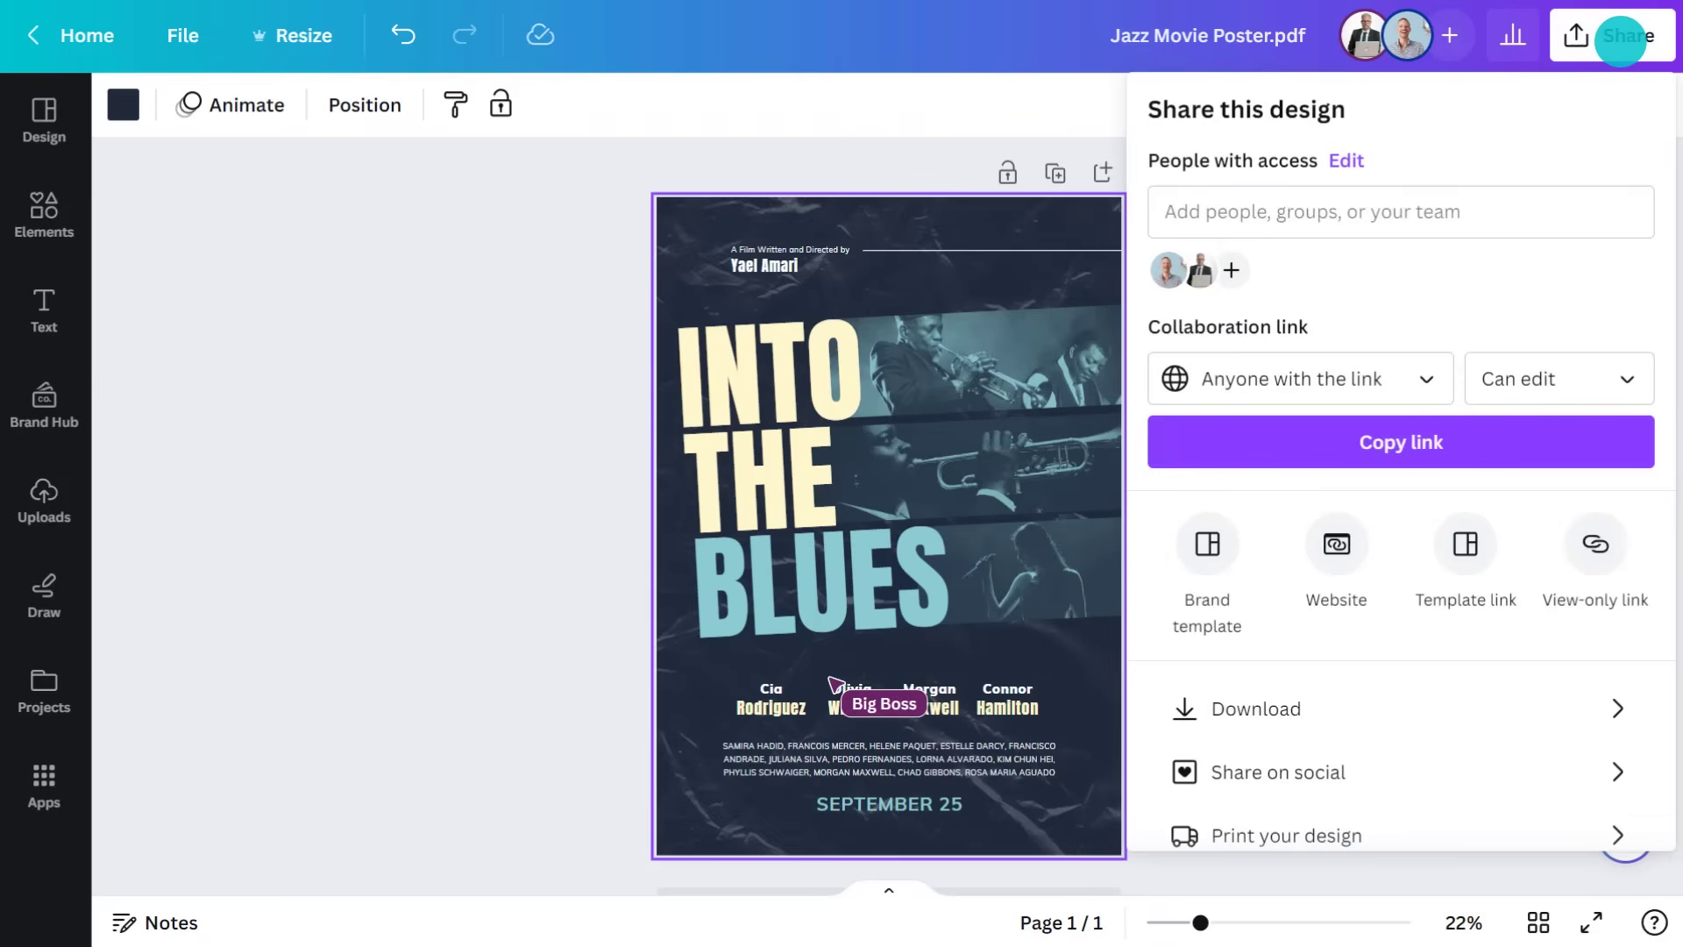
pyautogui.click(1595, 544)
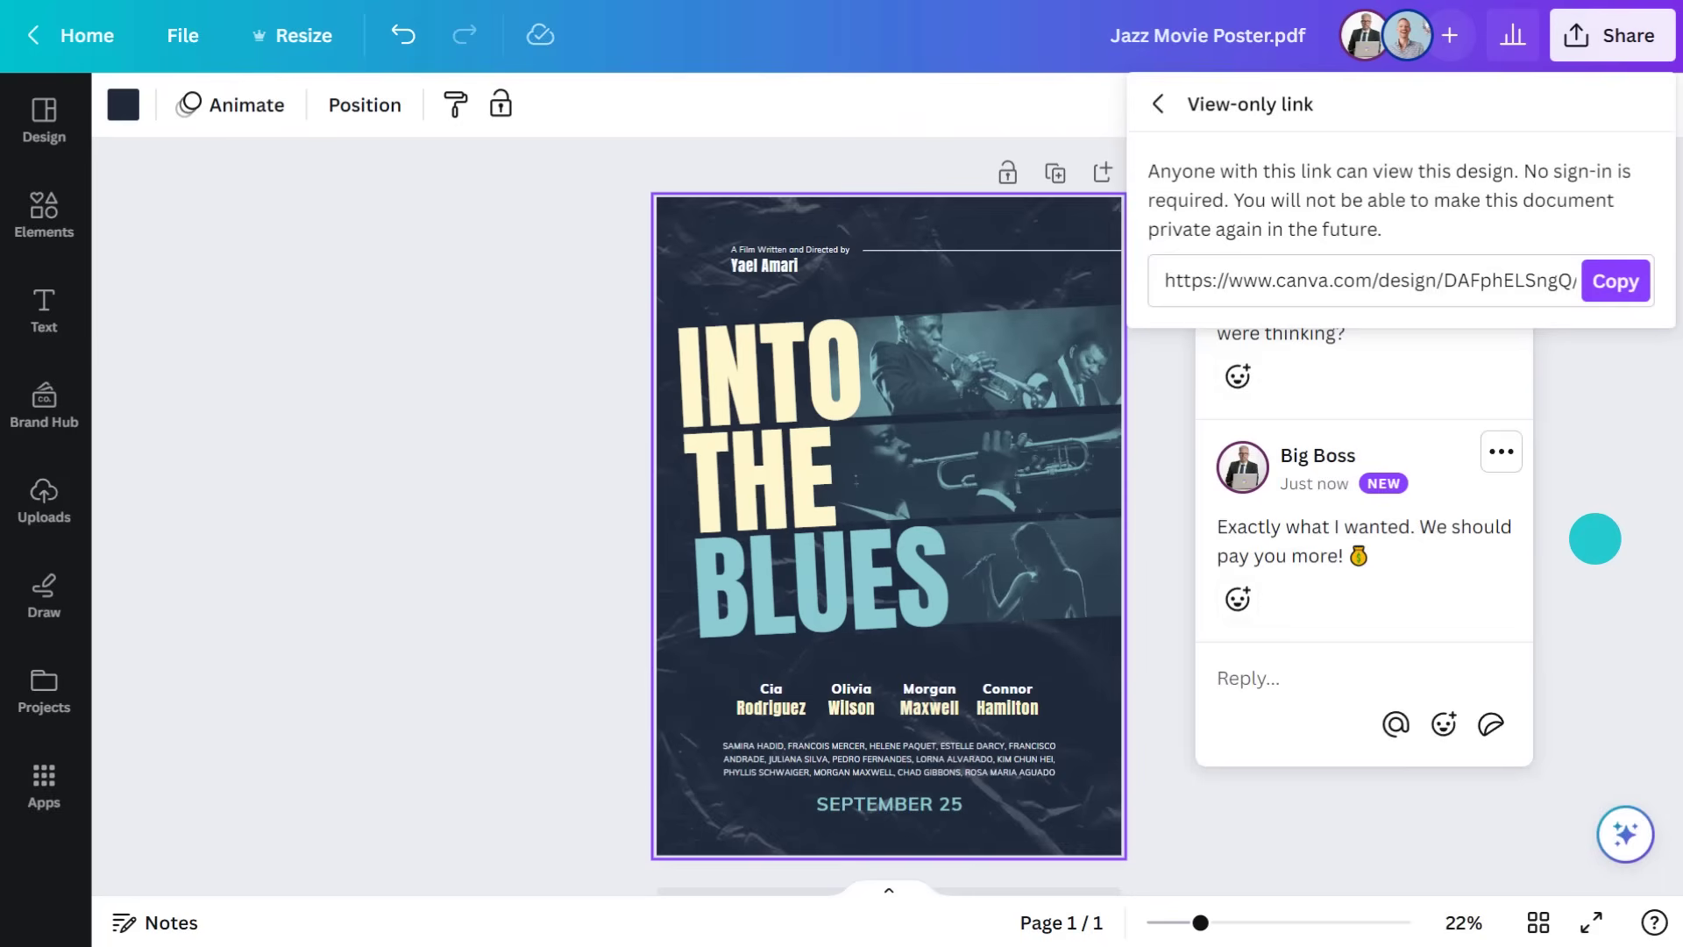
pyautogui.click(1611, 279)
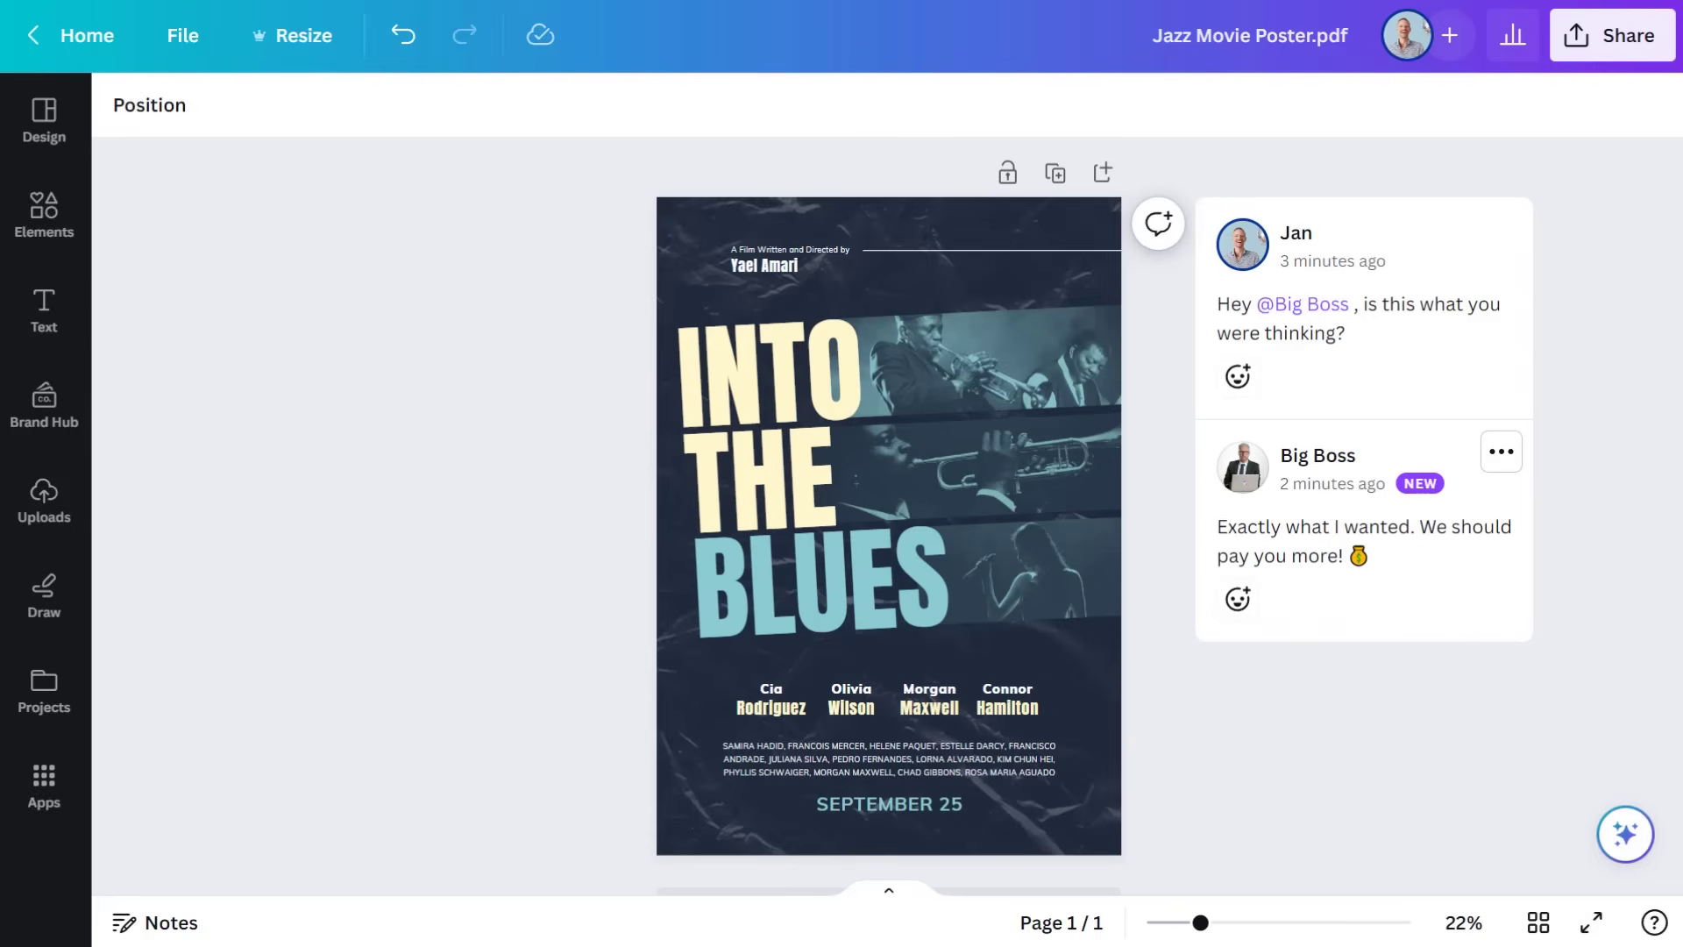
# Translate the jazz poster into Tagalog with the Translate app, adding the result as page 2
pyautogui.click(46, 782)
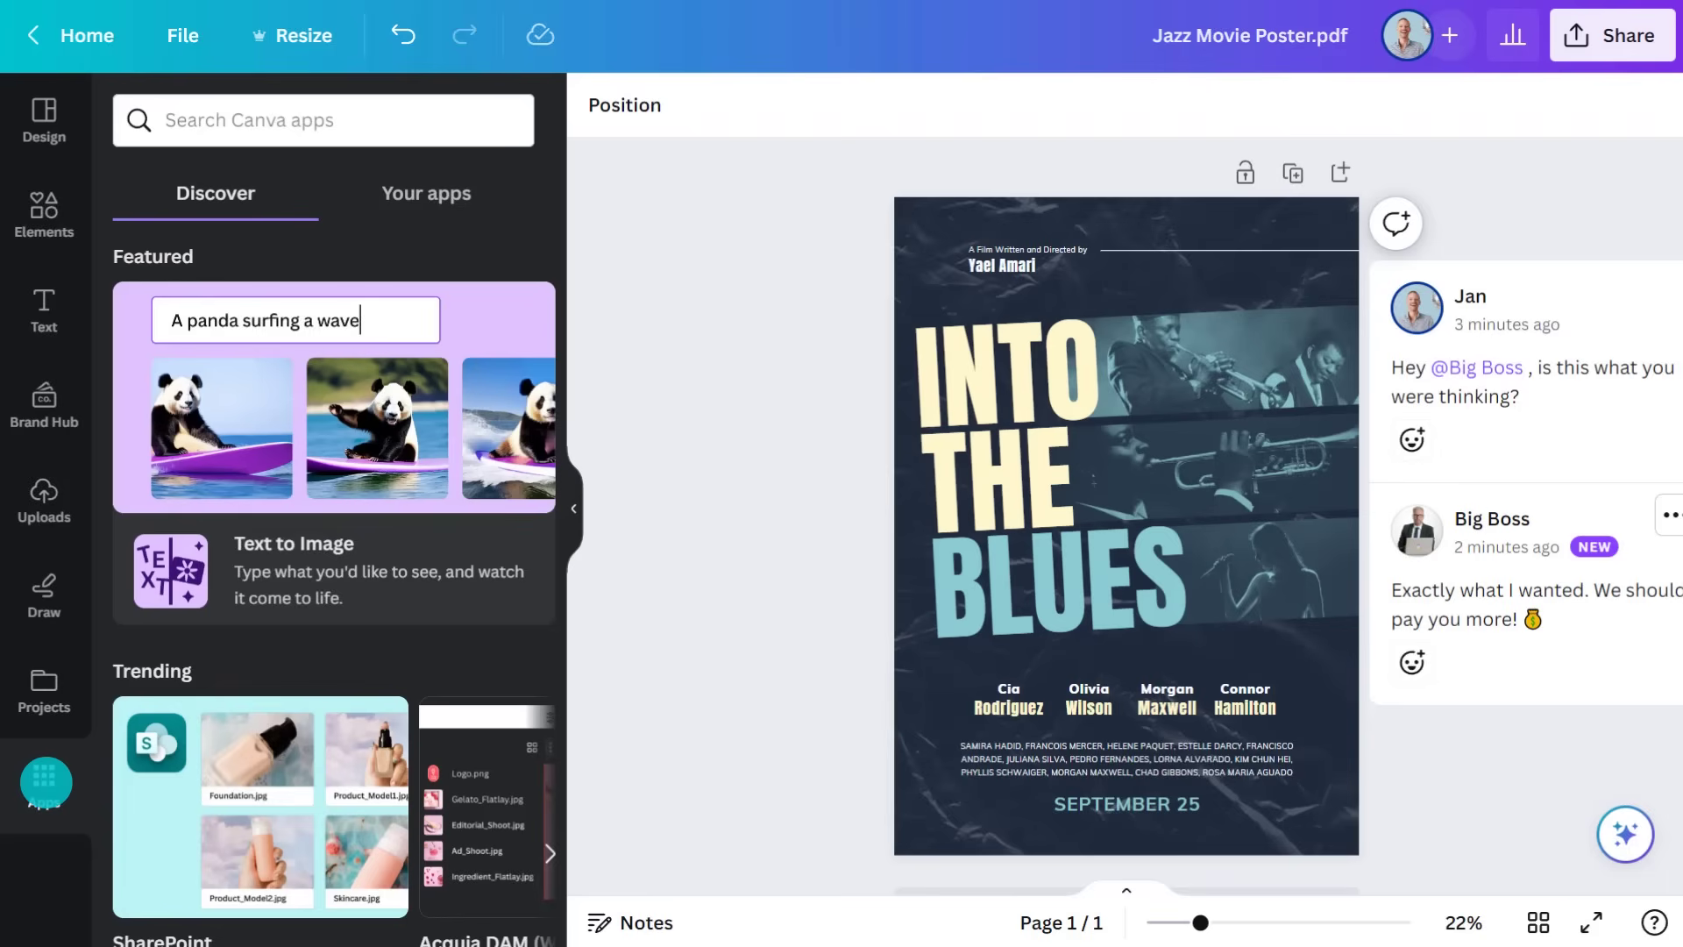
pyautogui.scroll(-5, 388, 660)
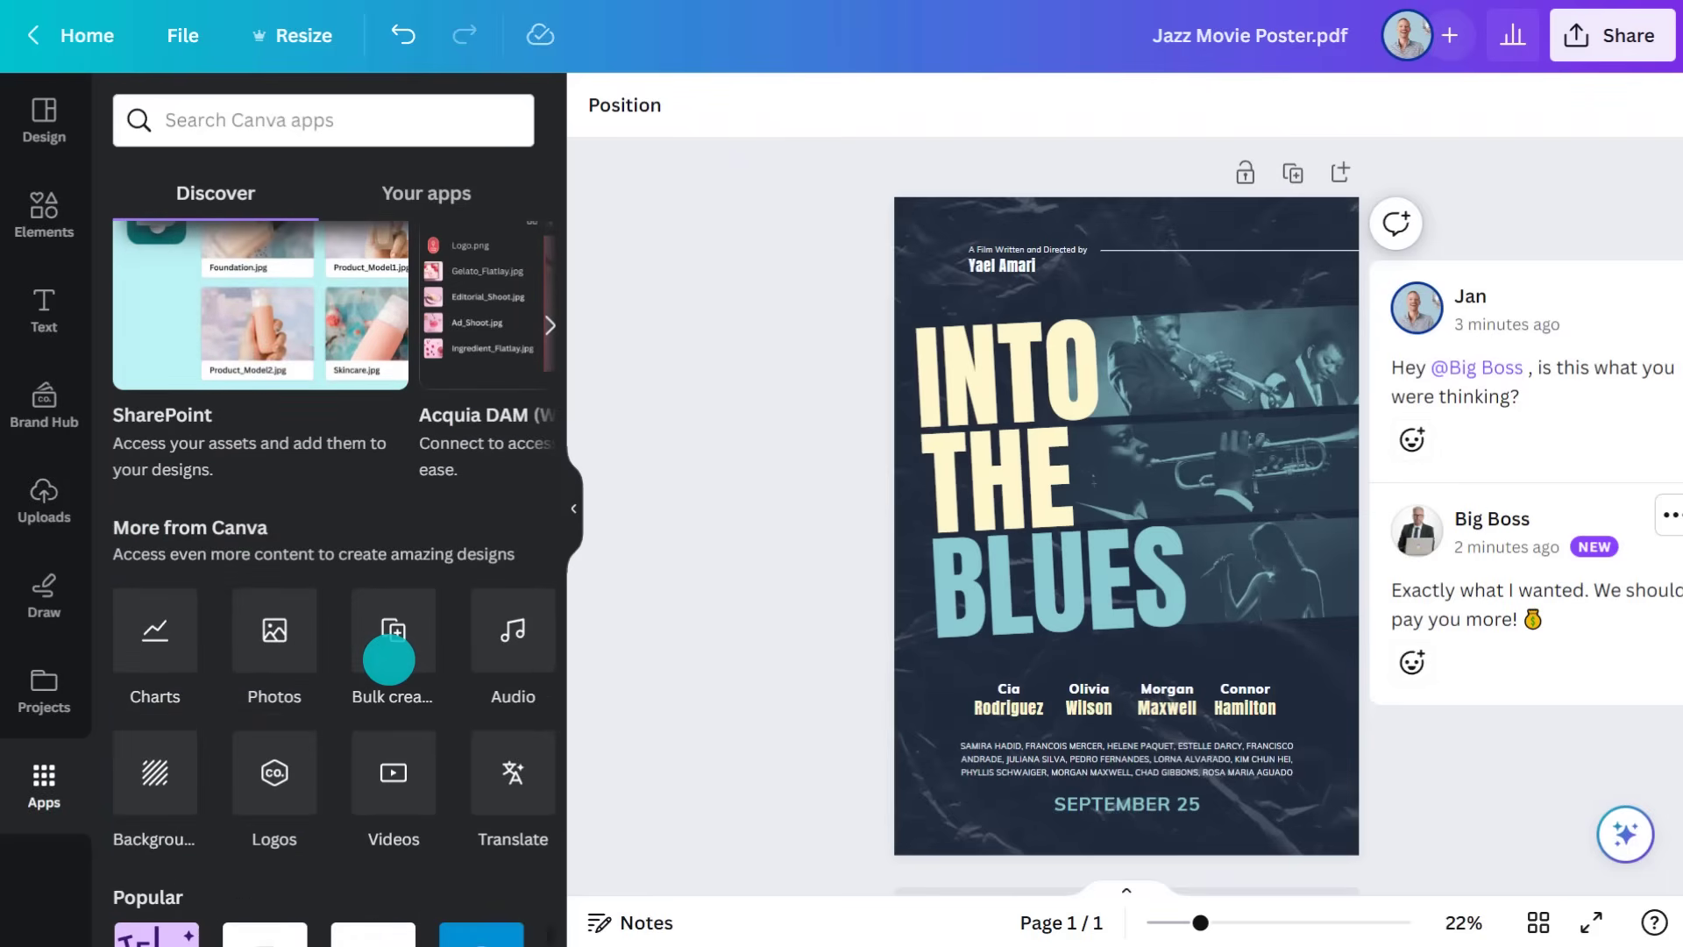
pyautogui.click(516, 770)
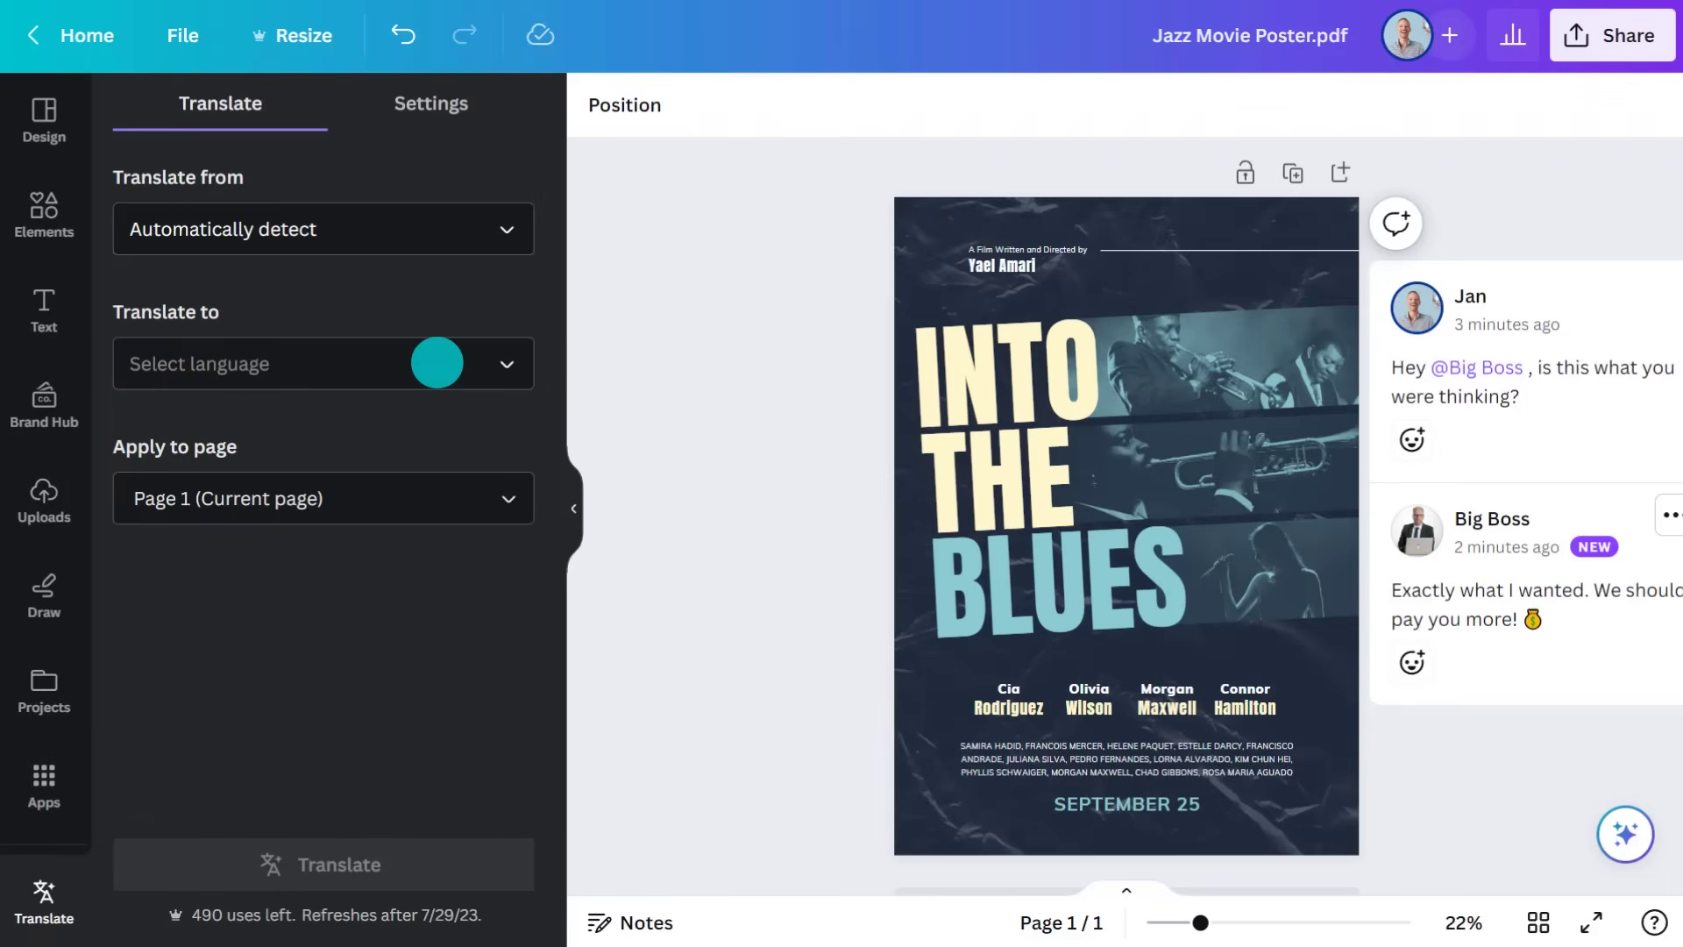
pyautogui.click(436, 362)
pyautogui.write('tagal')
pyautogui.click(255, 524)
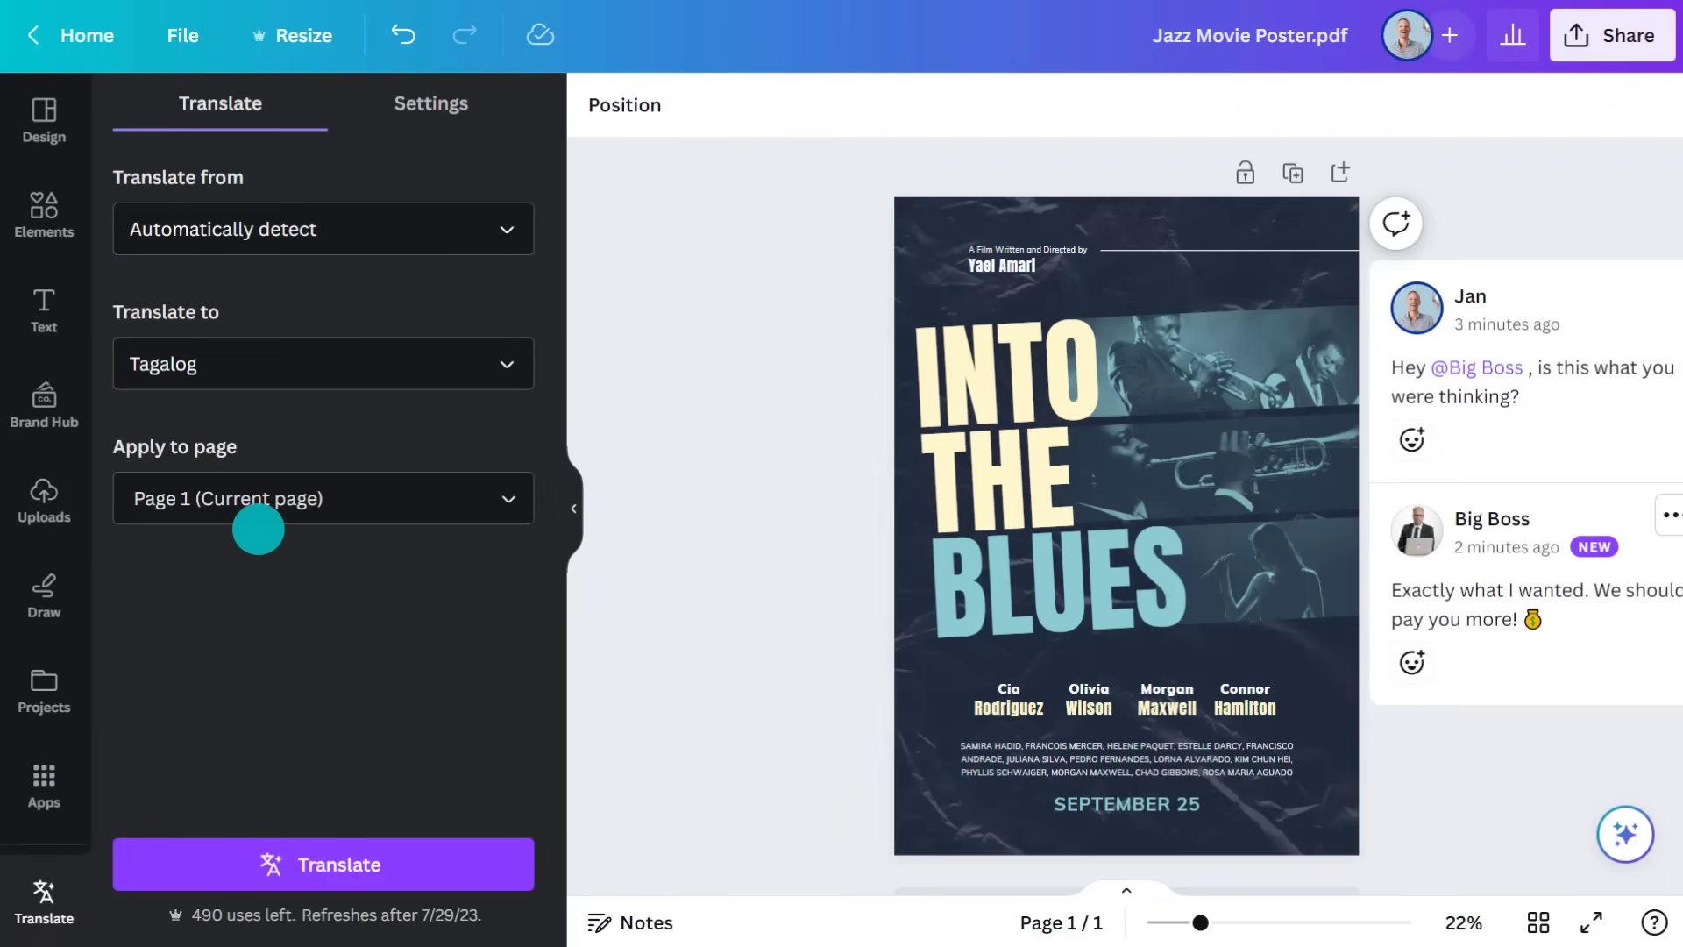
pyautogui.click(368, 859)
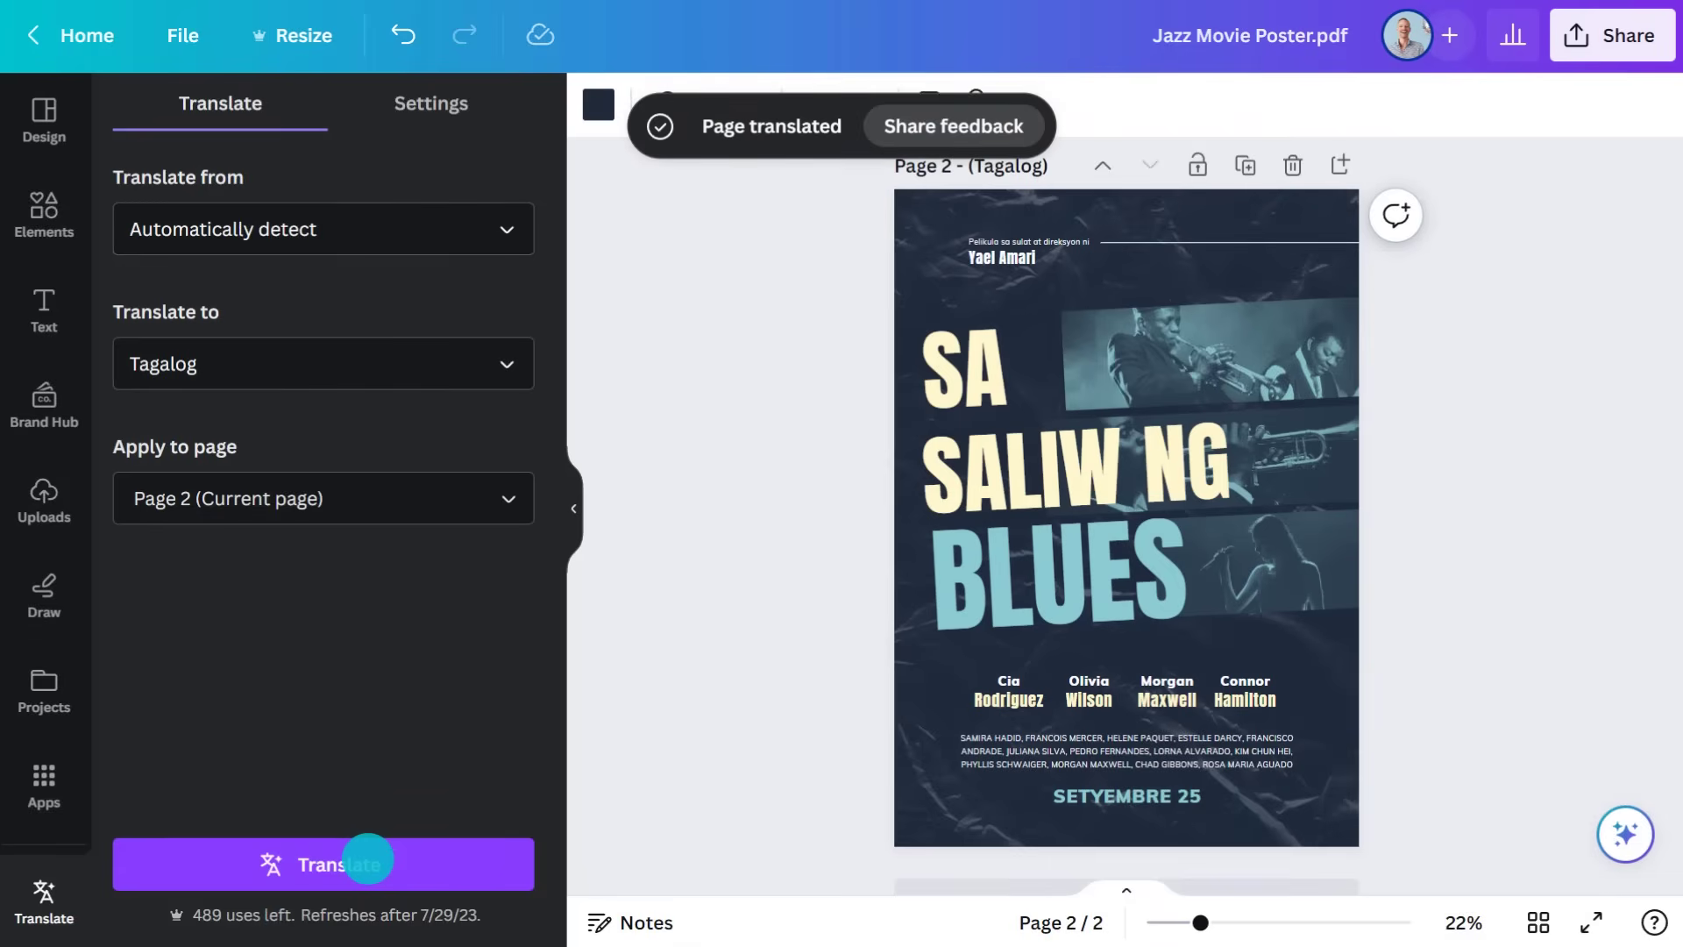
pyautogui.click(571, 504)
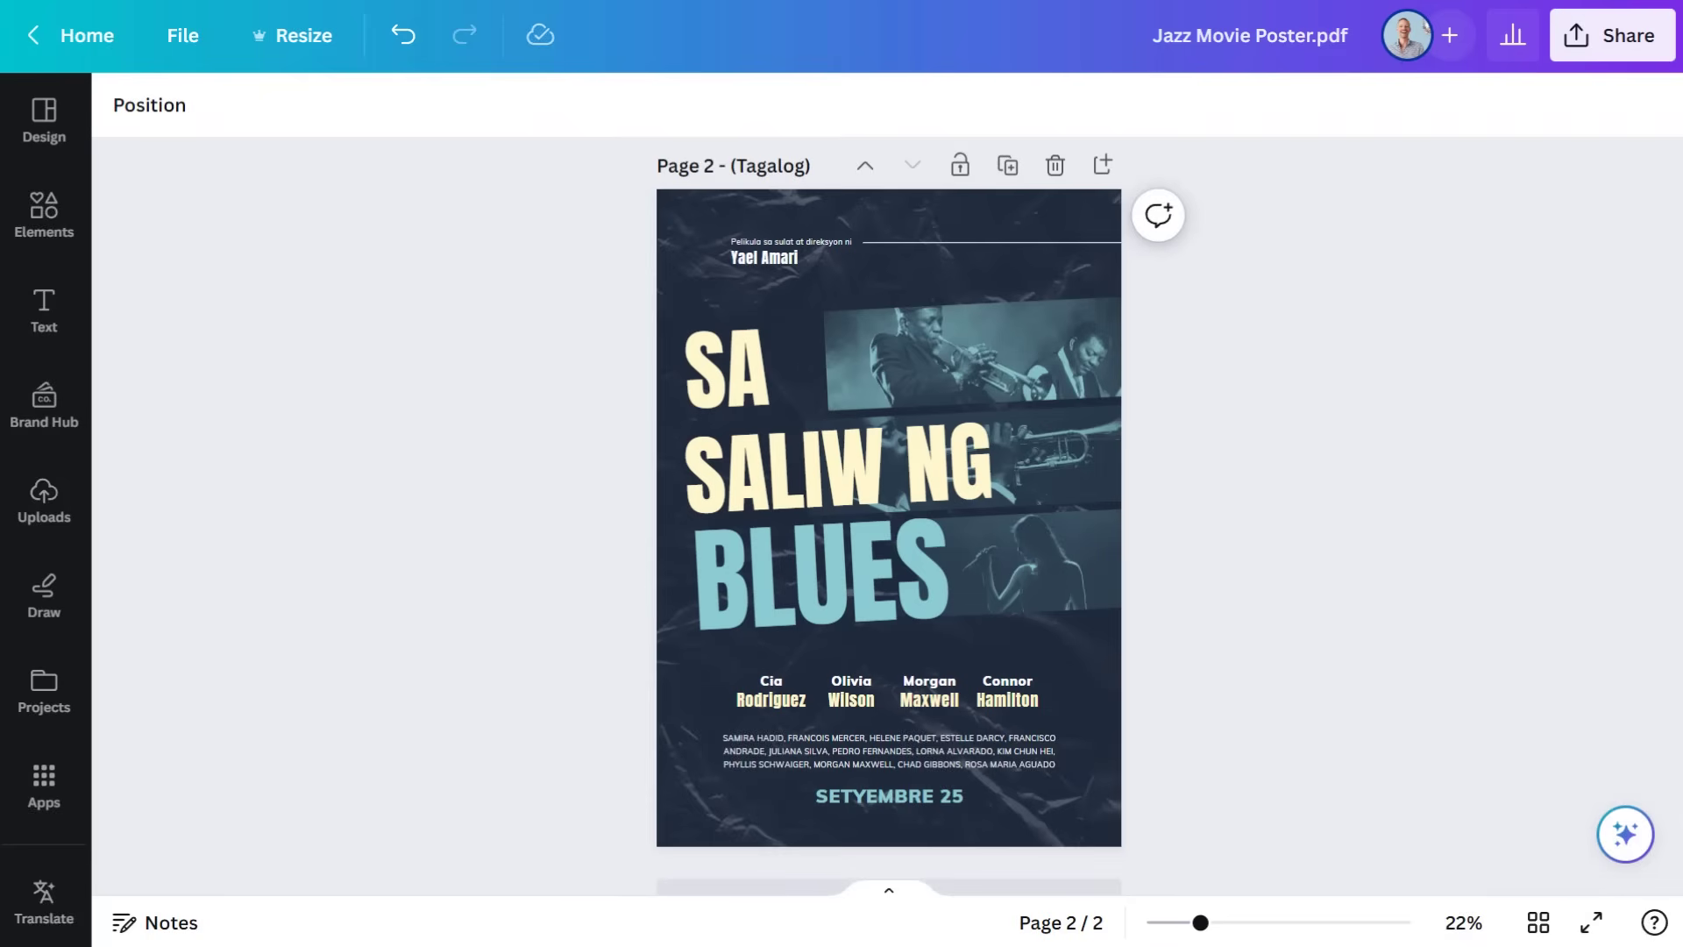